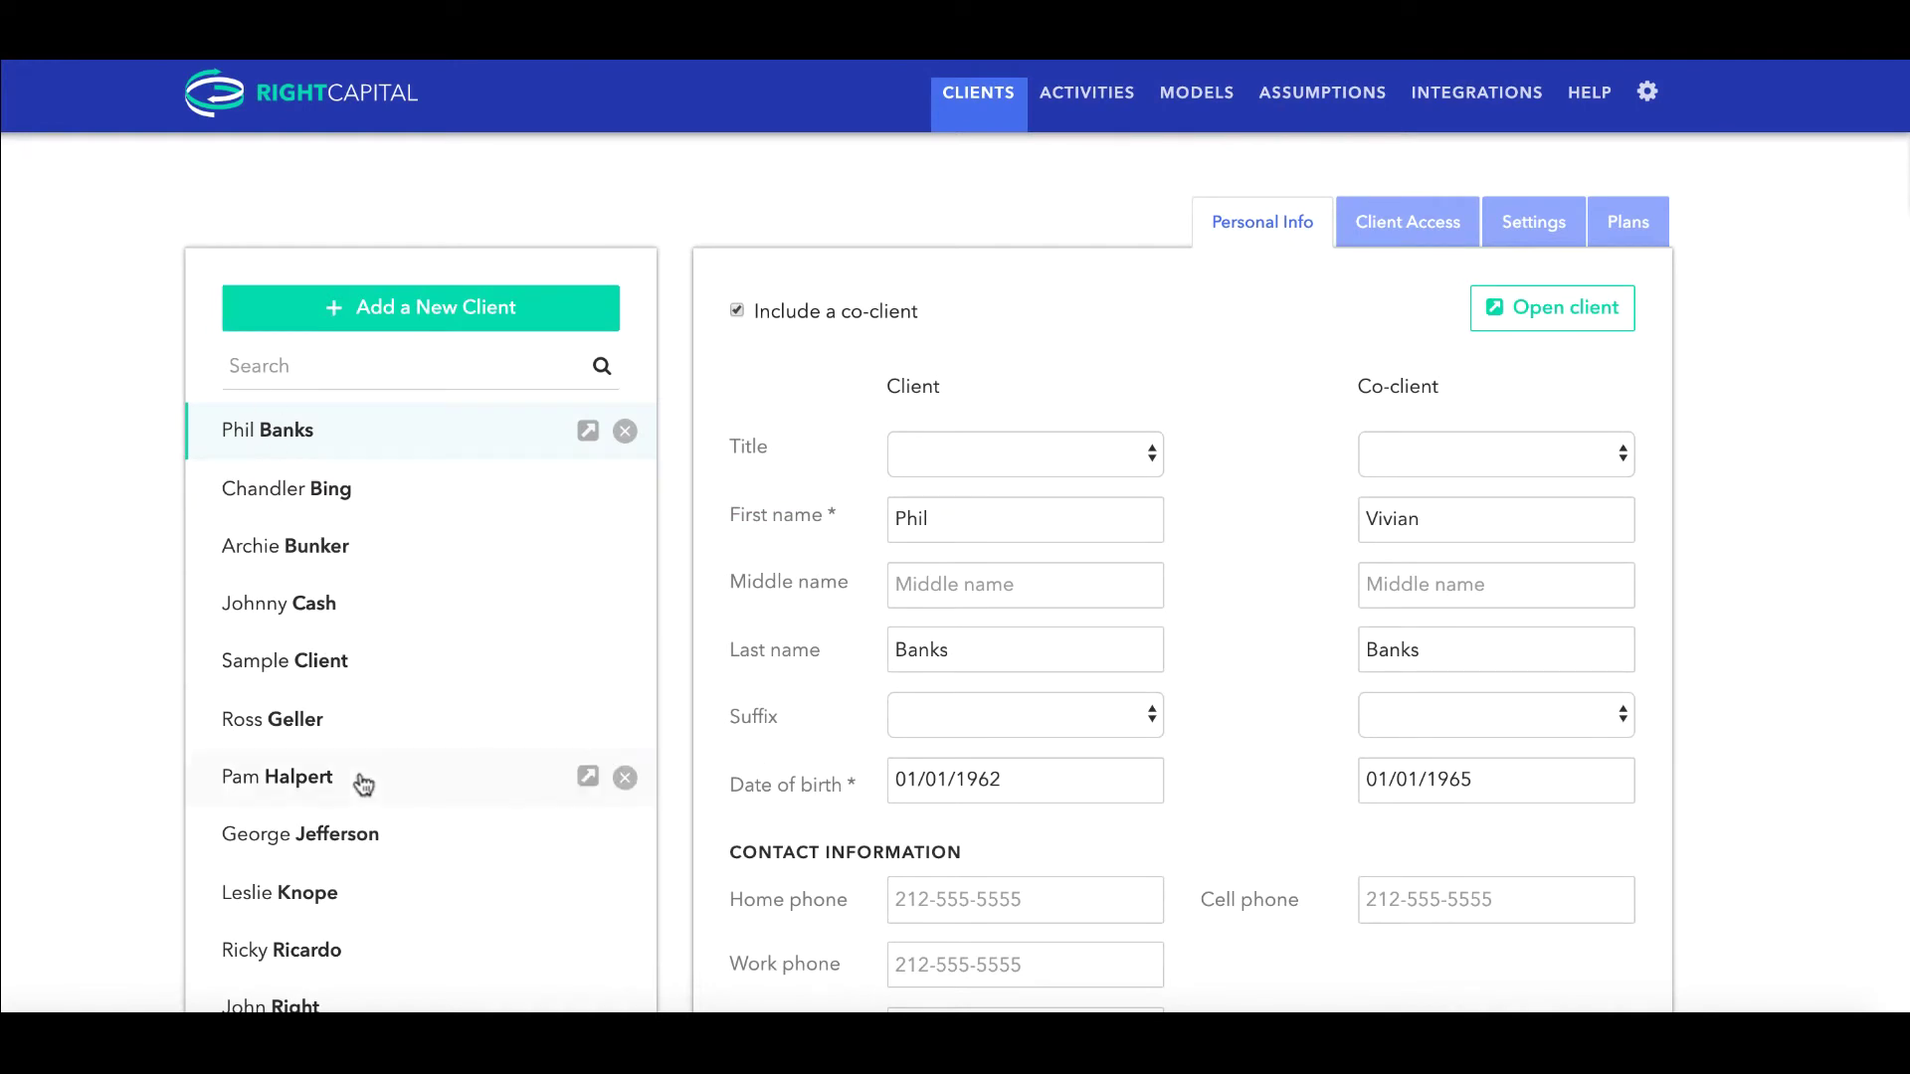
Step: Open the plan of the last client visible in the client list and go to its Financial Goals section
click(398, 1000)
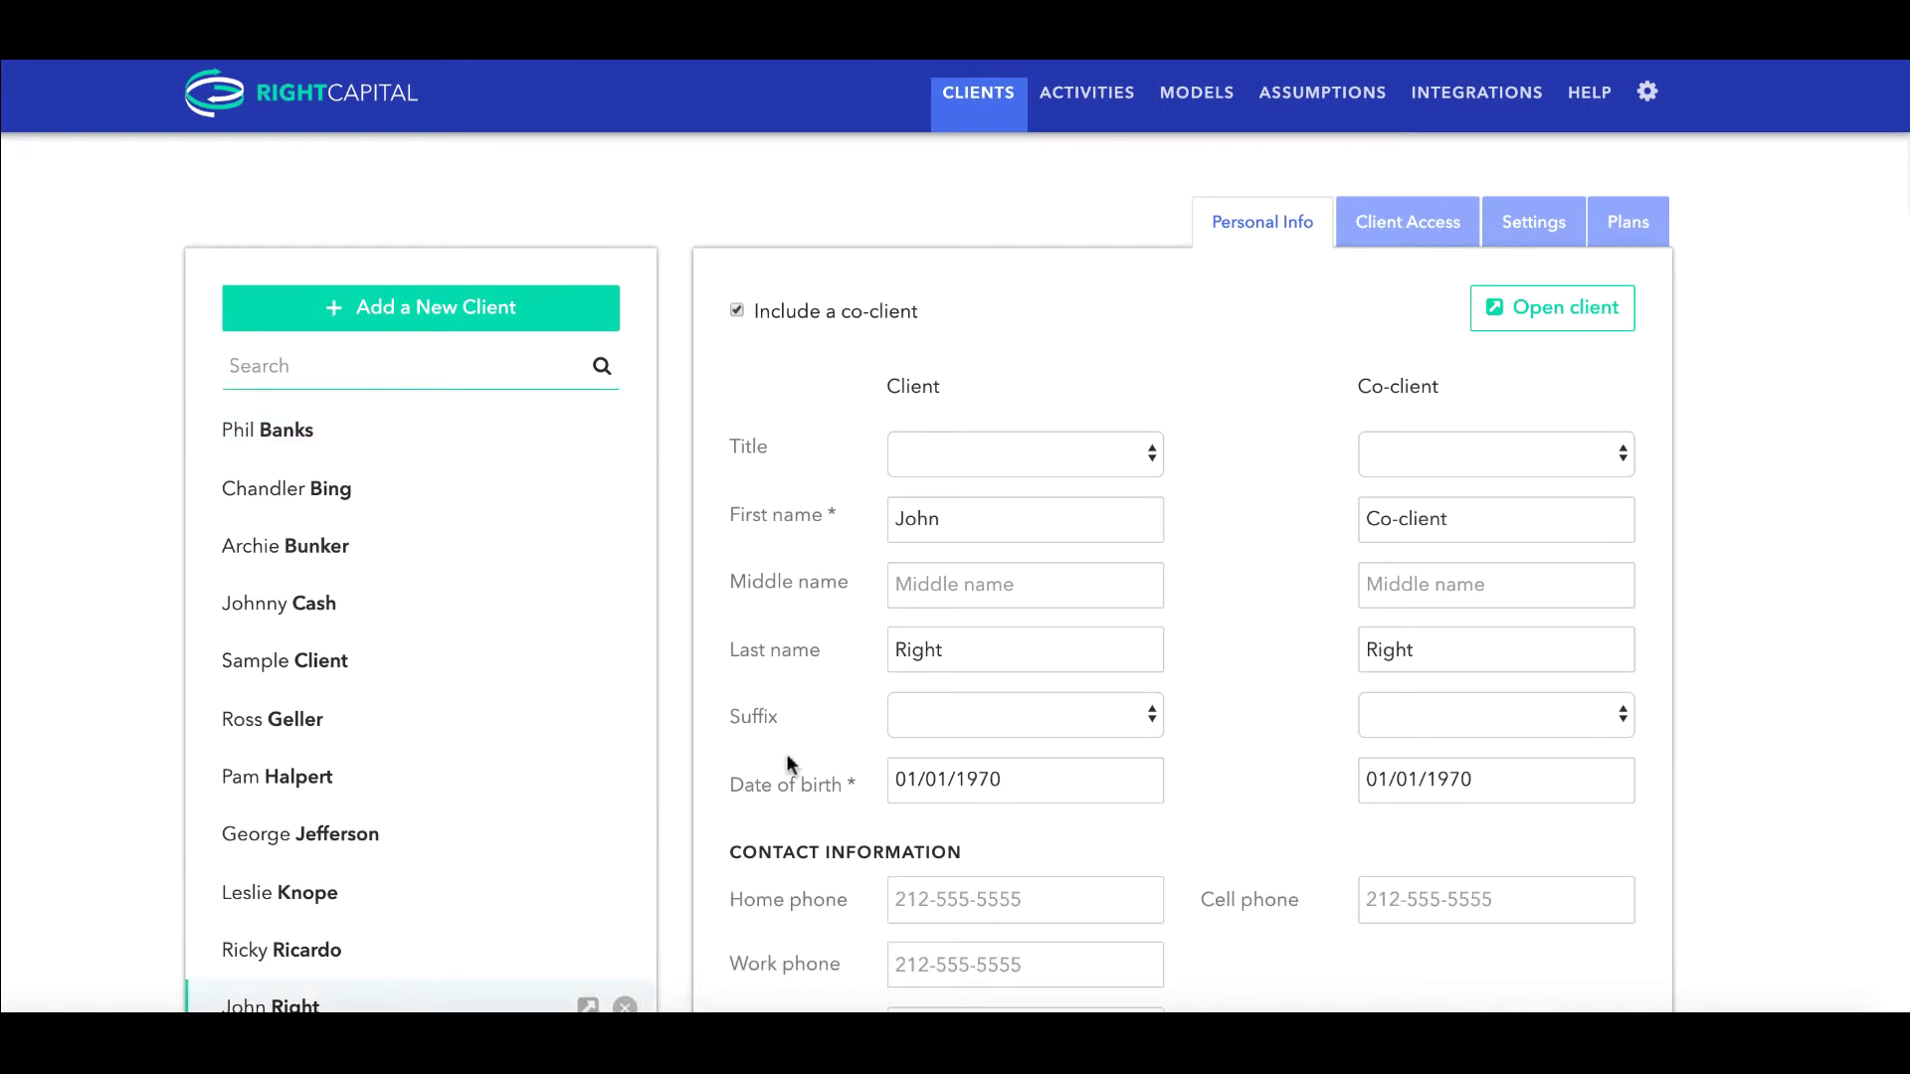
click(1548, 319)
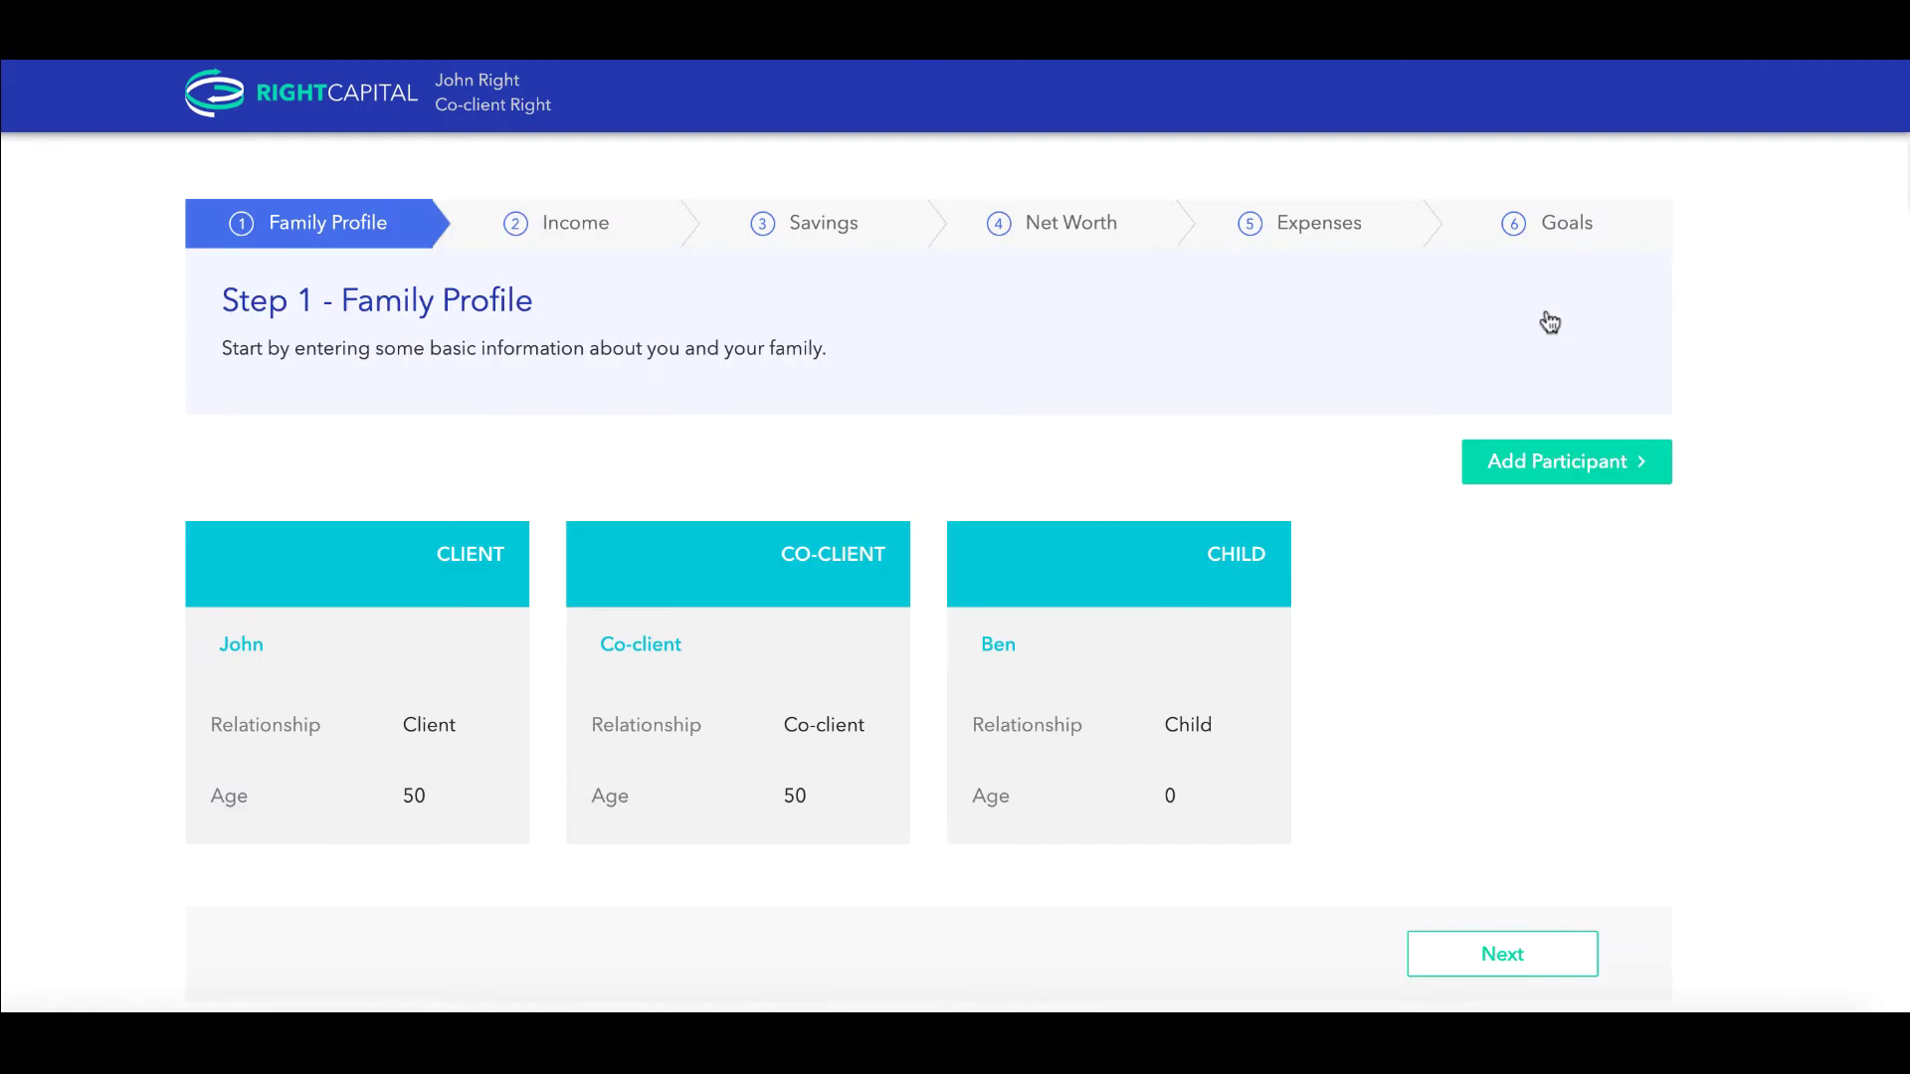
click(1609, 230)
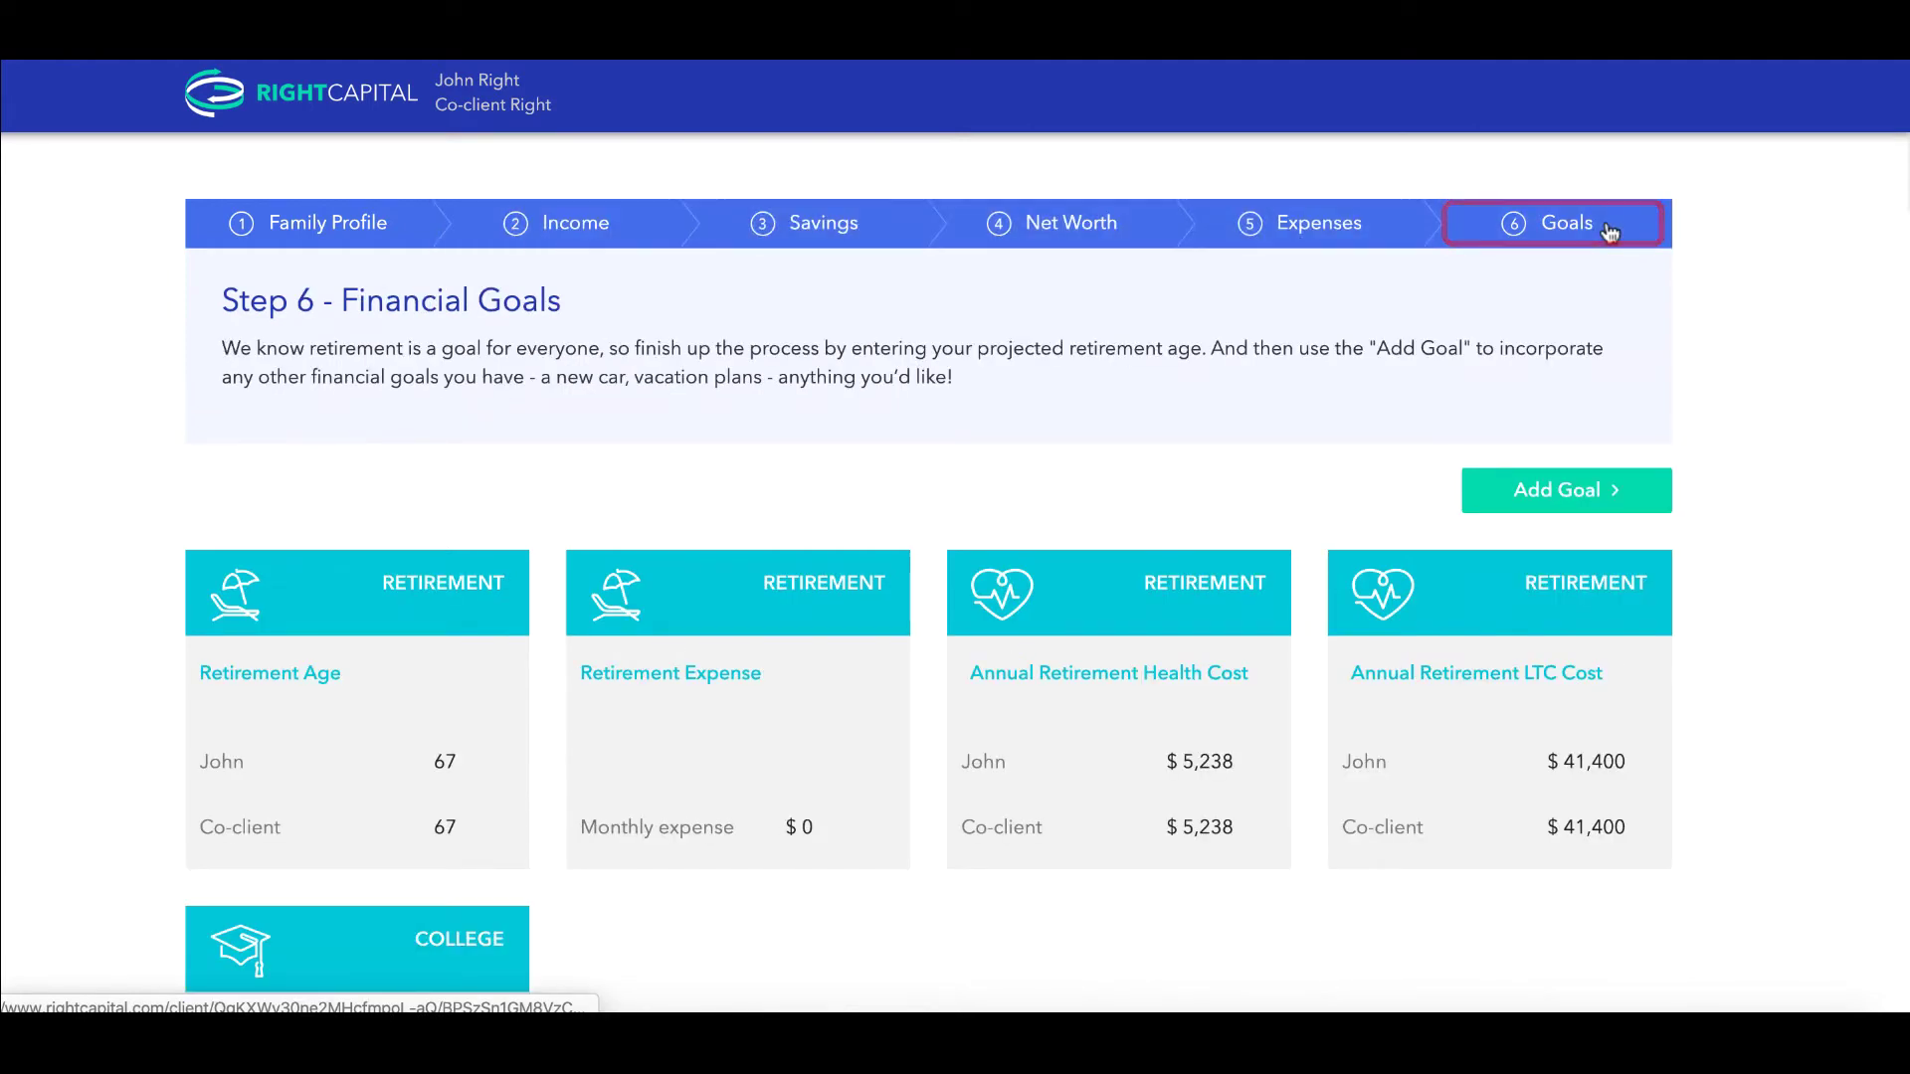
scroll(1610, 233, down, 1)
scroll(1609, 232, down, 3)
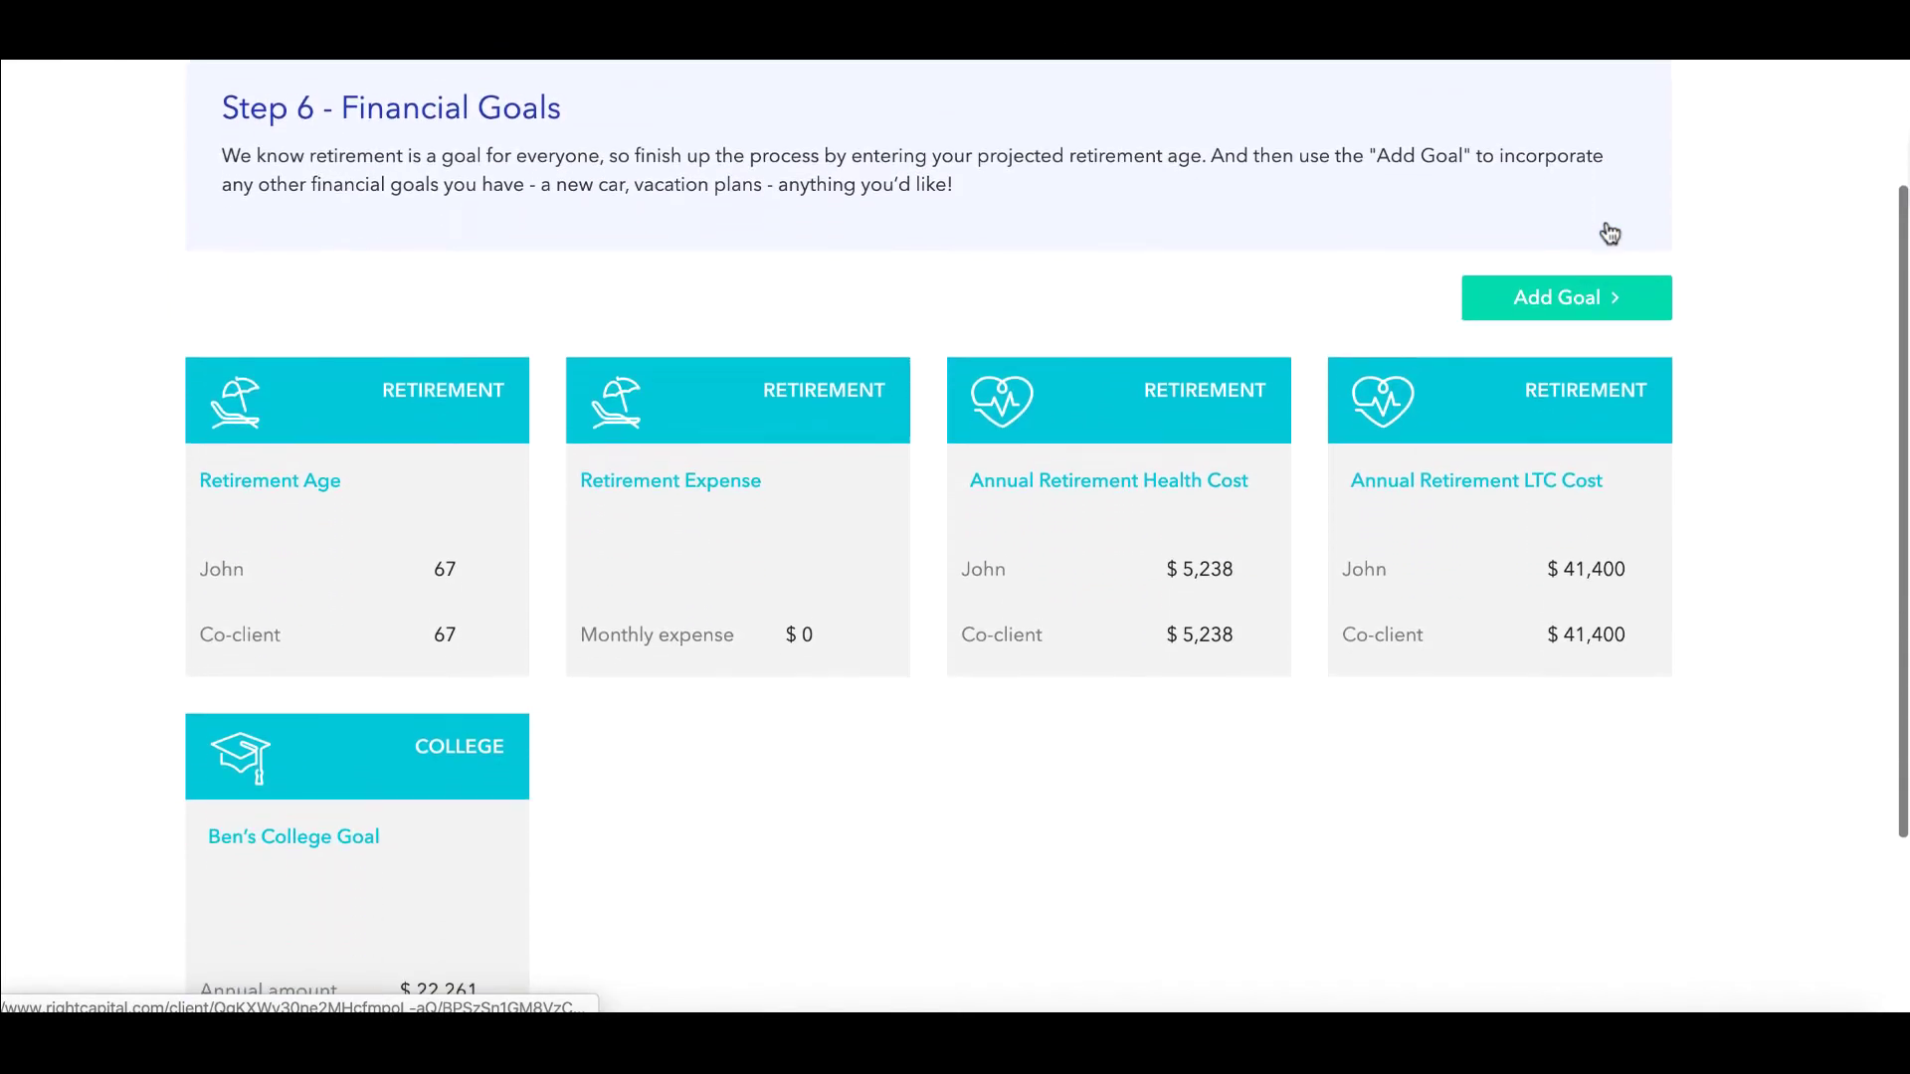
scroll(1610, 233, down, 1)
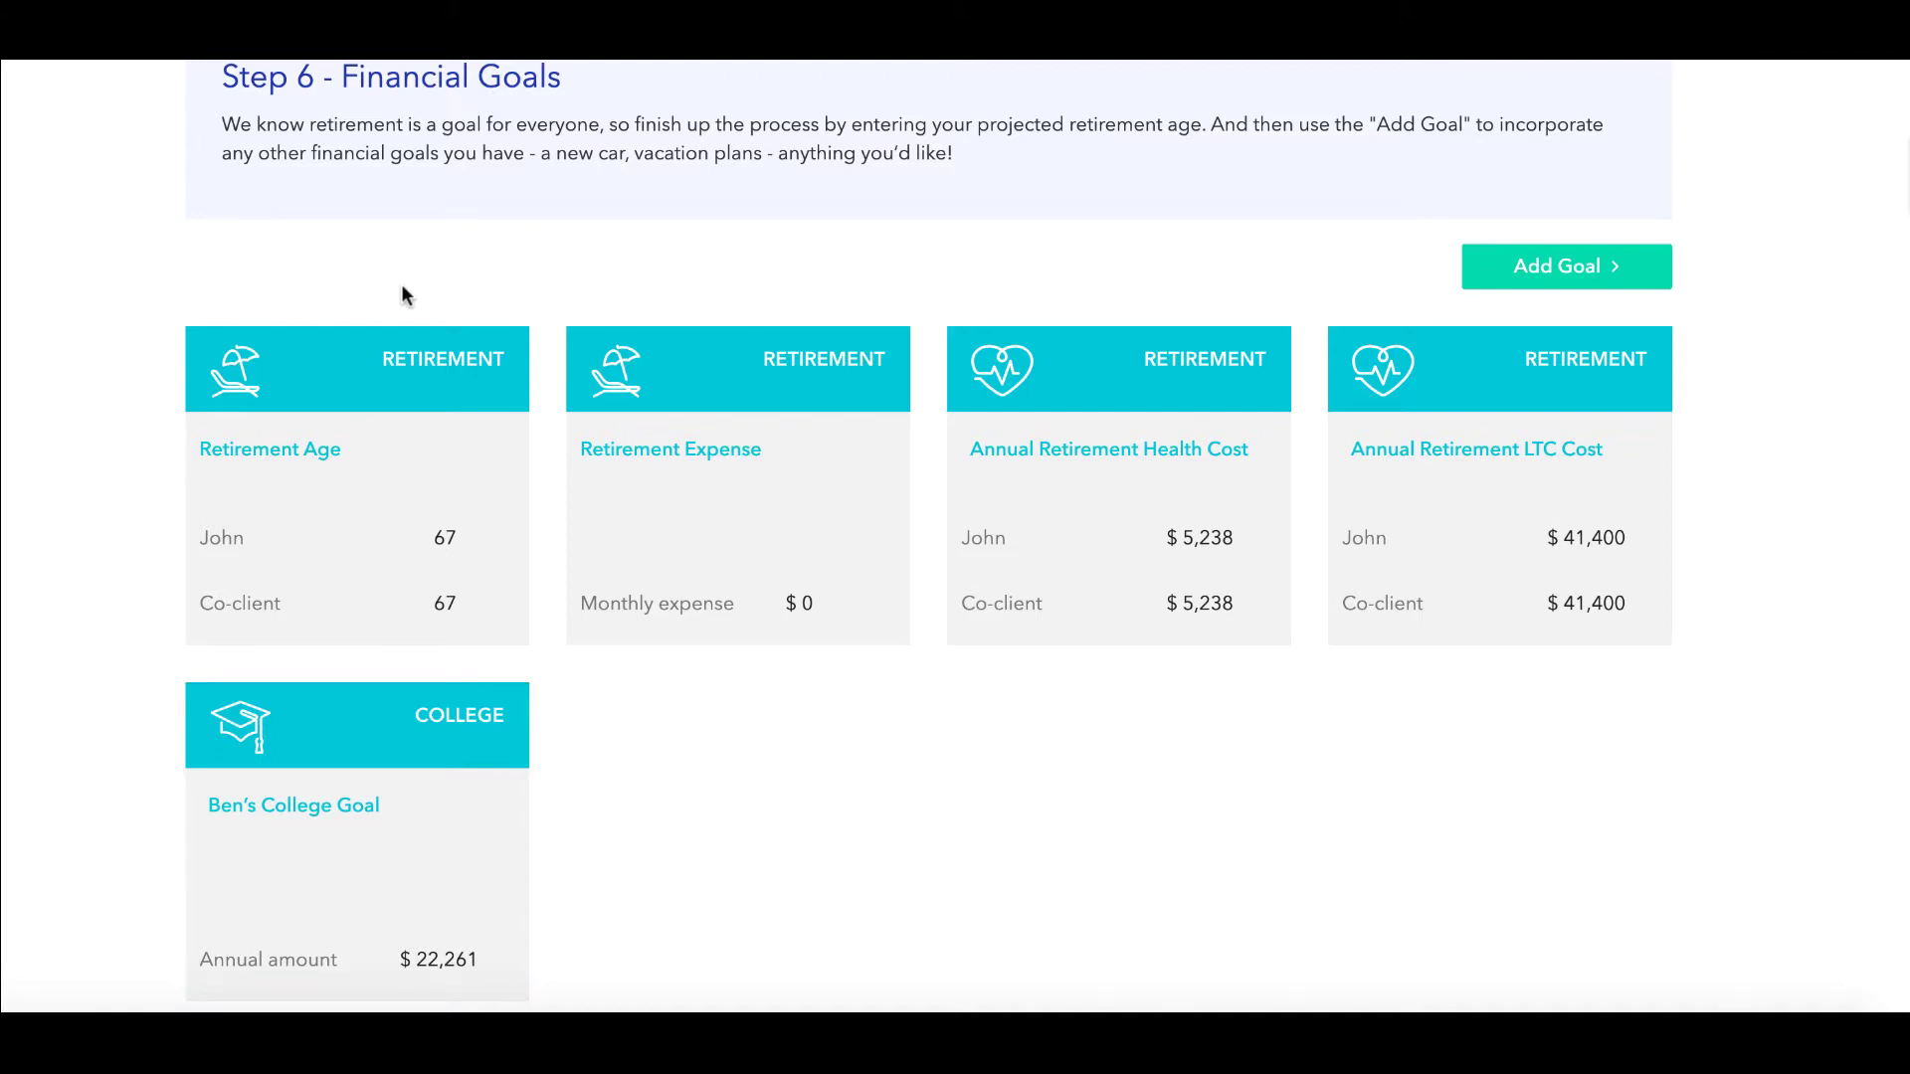
Step: Examine the entry fields of the Retirement Age, Retirement Expense, Annual Retirement Health Cost and Annual Retirement LTC Cost goals
click(361, 375)
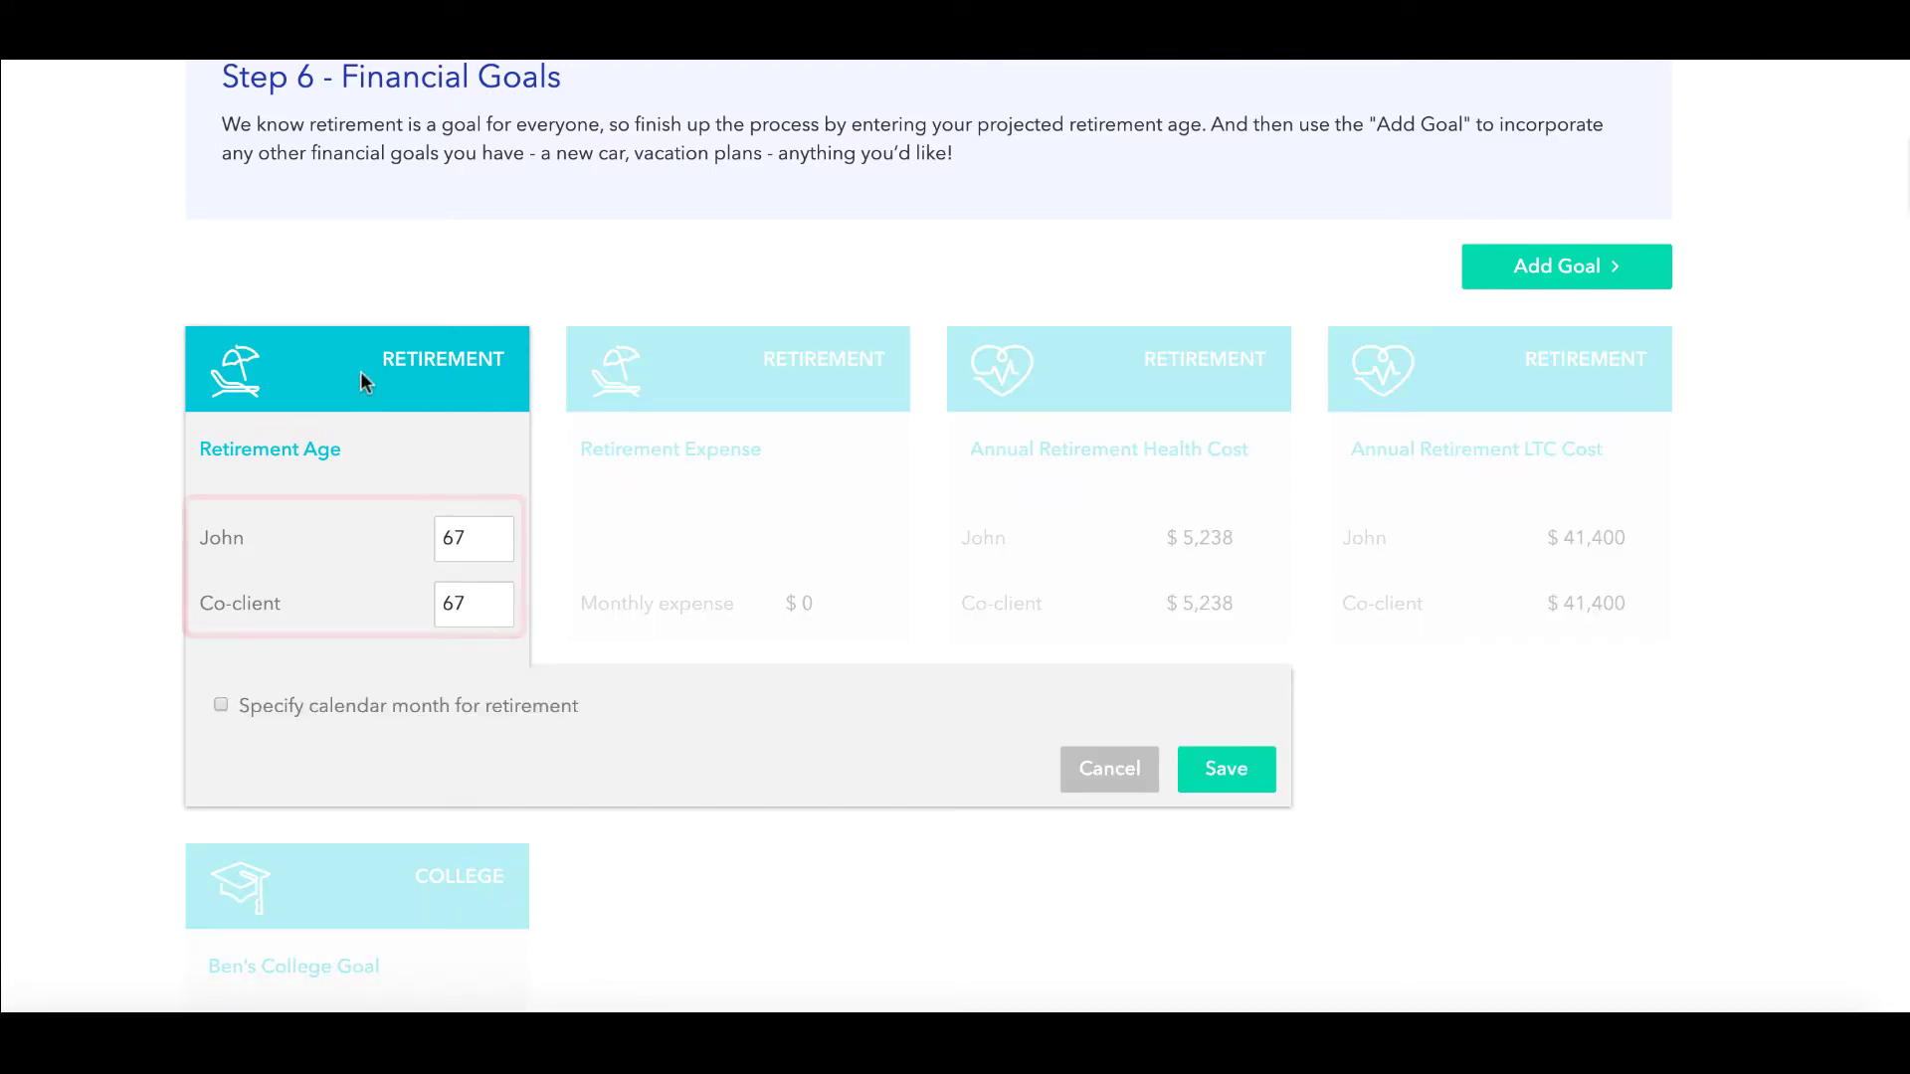
click(221, 704)
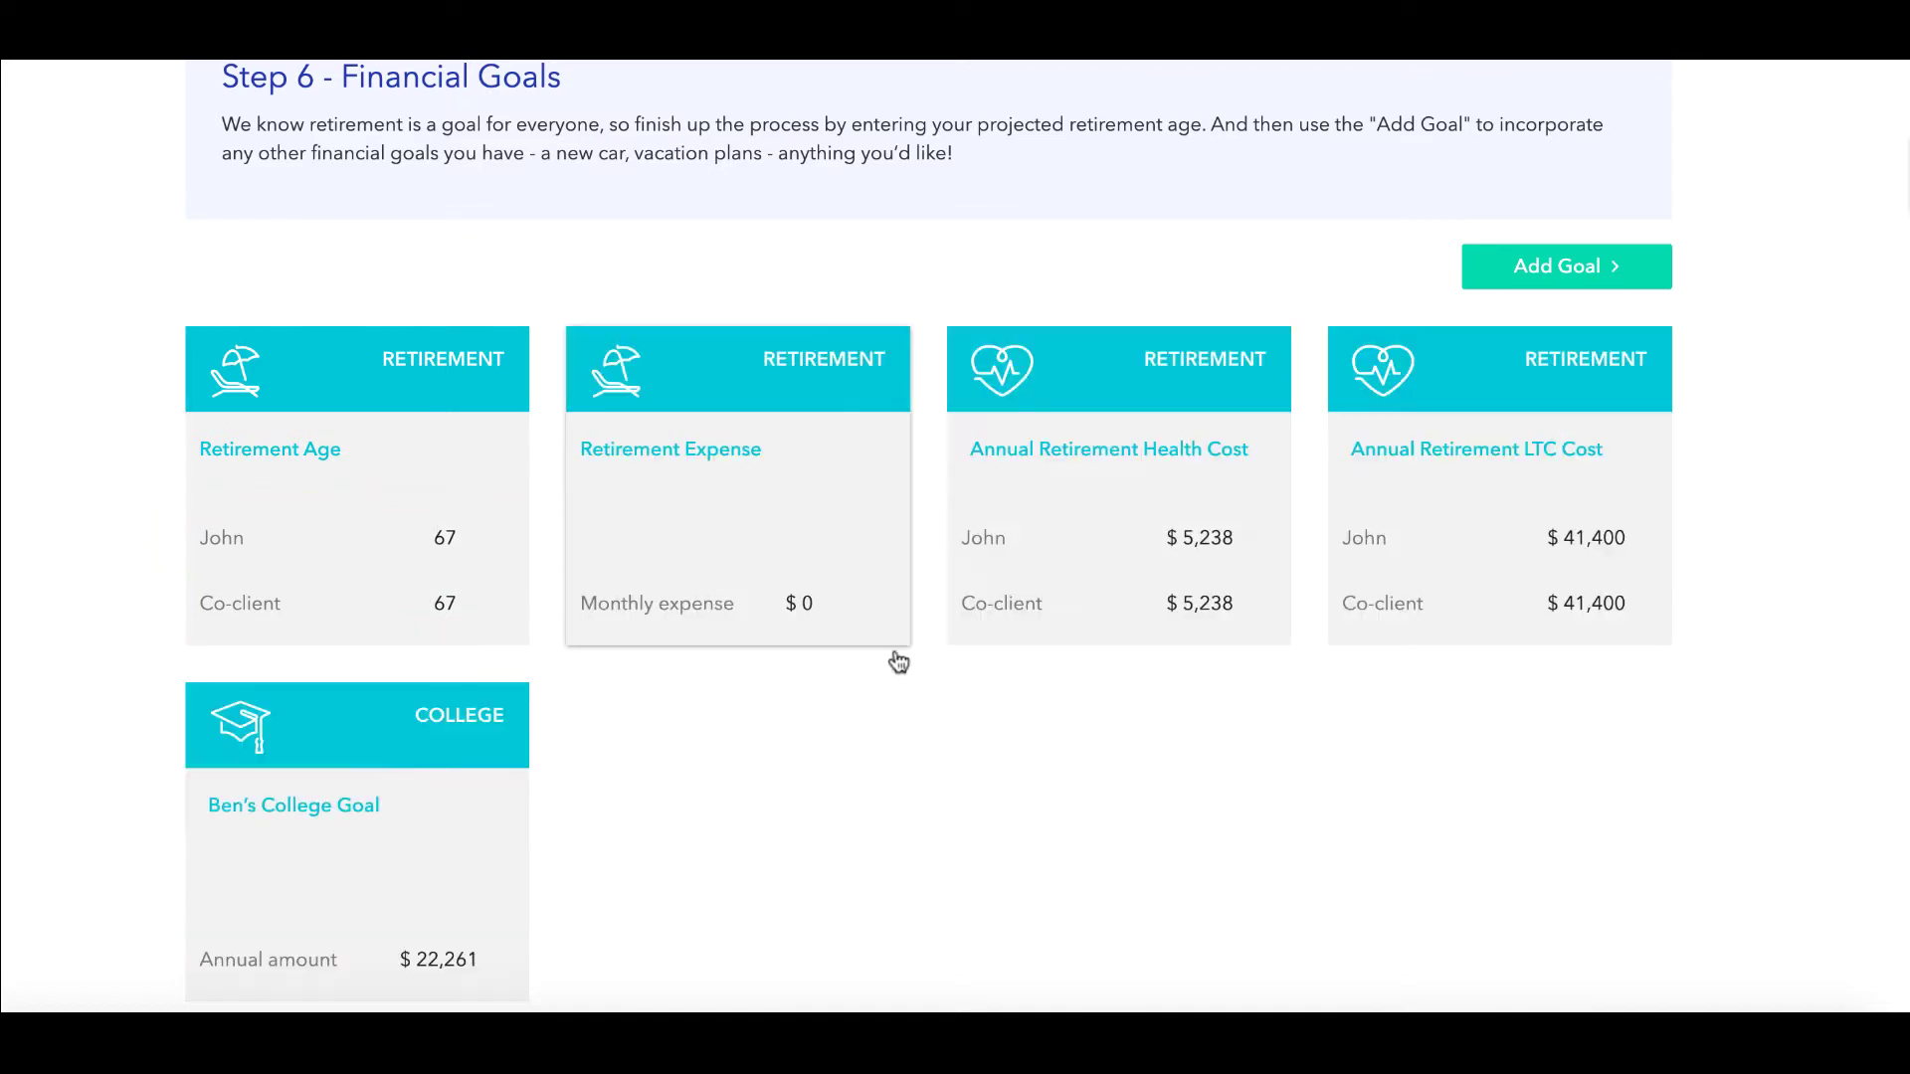
click(865, 609)
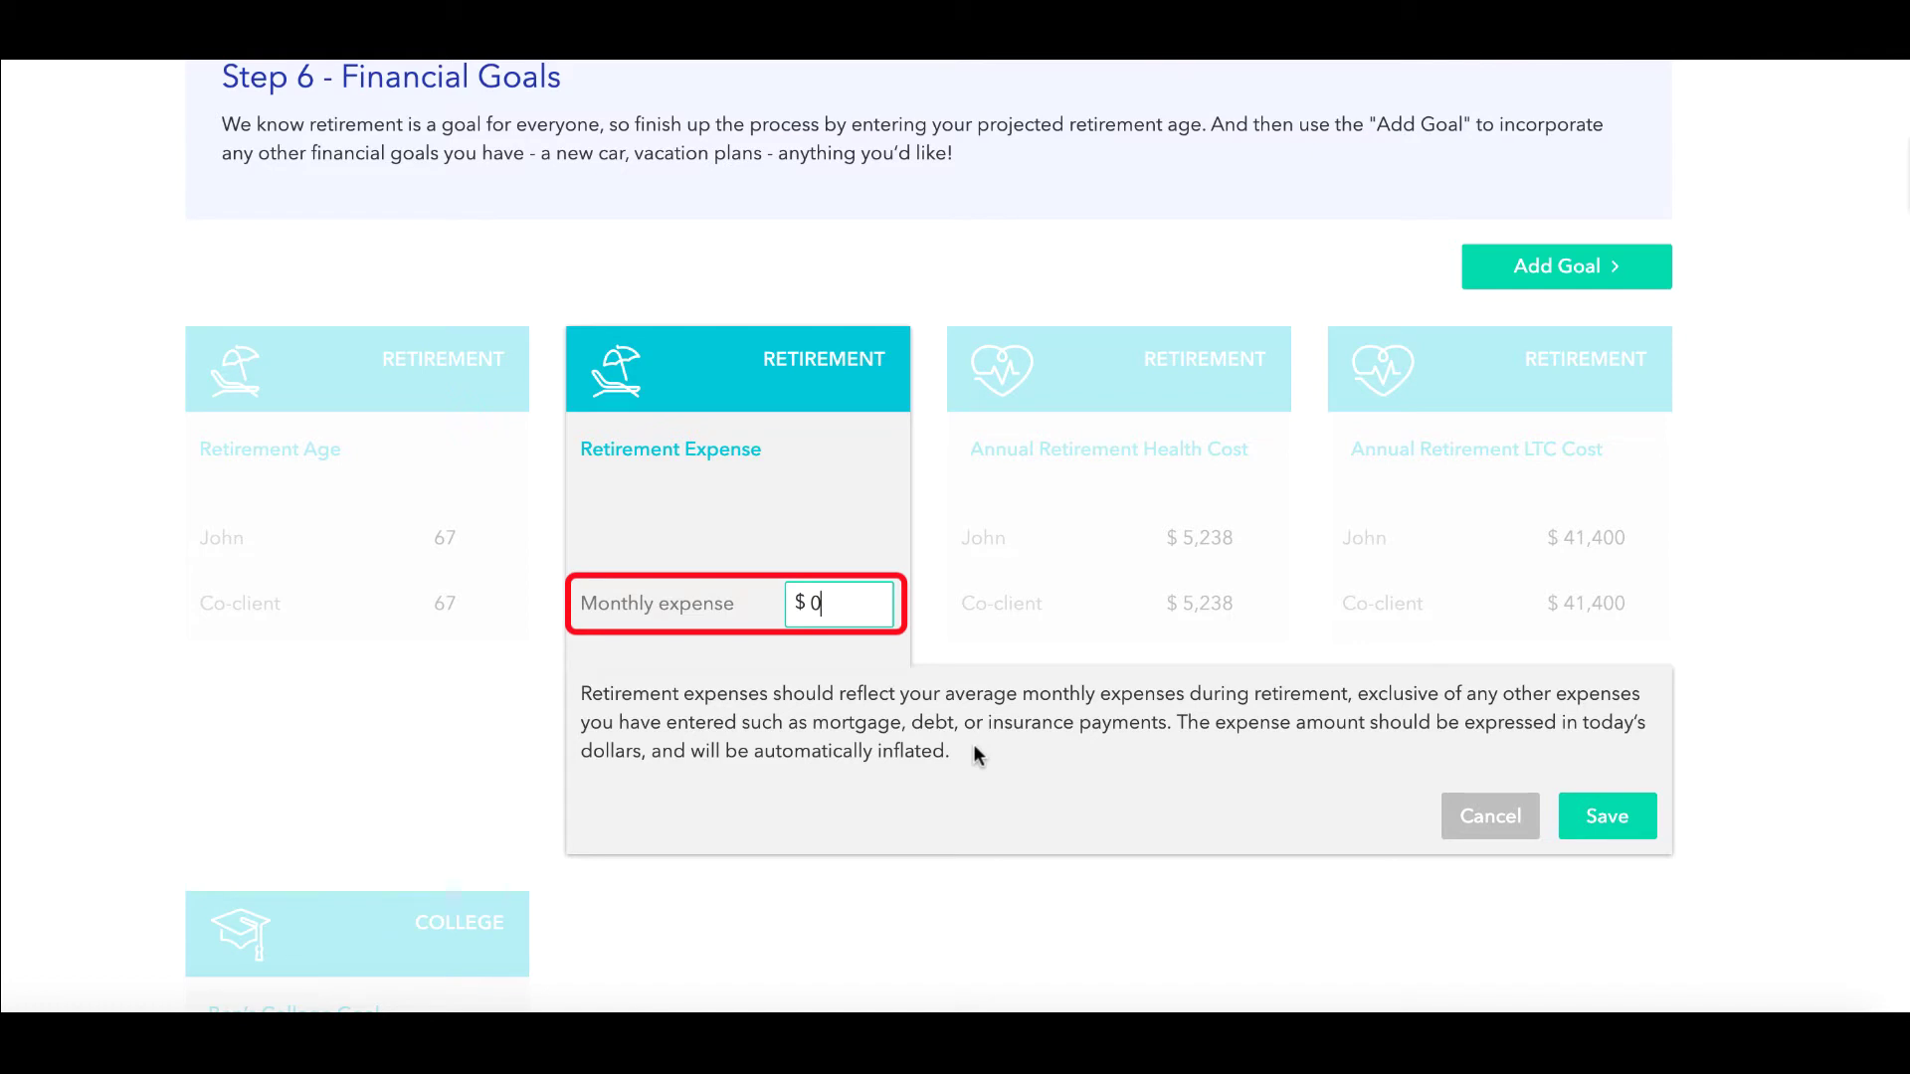
click(1095, 547)
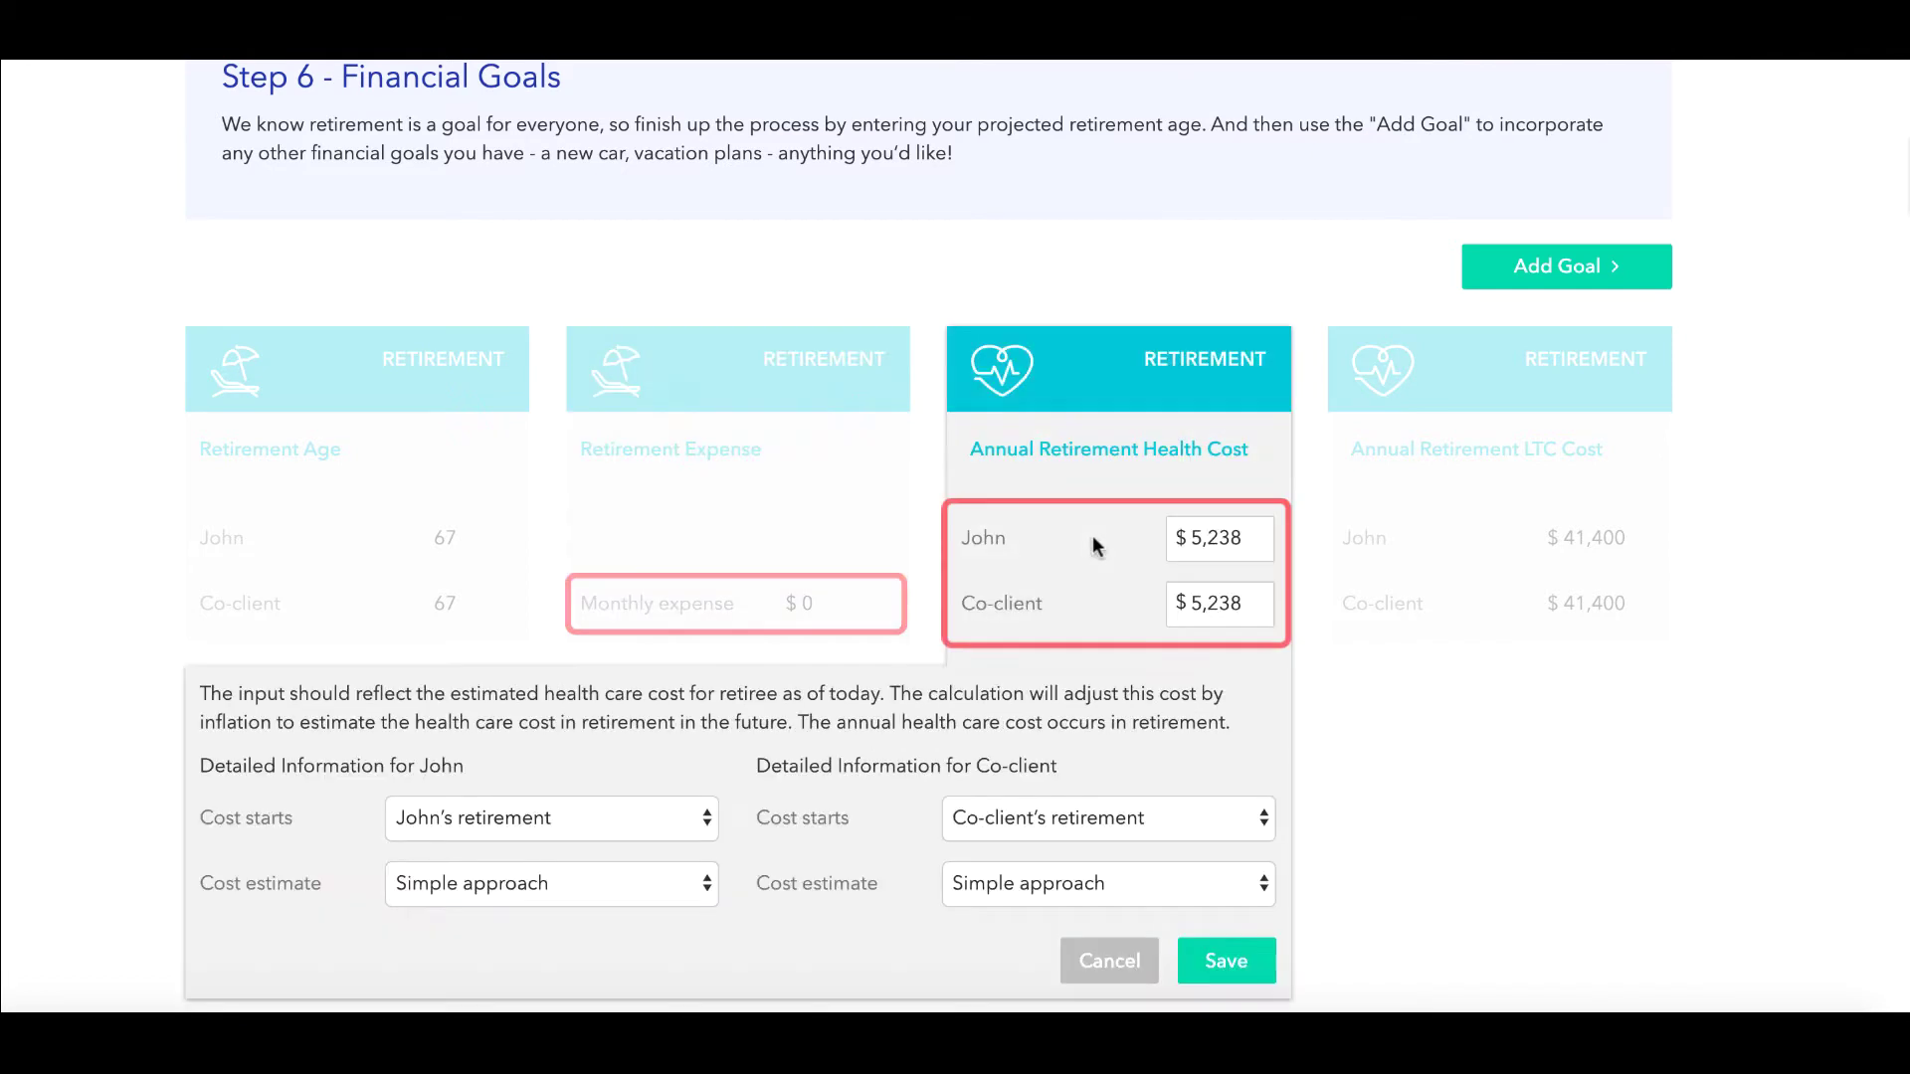
click(1439, 508)
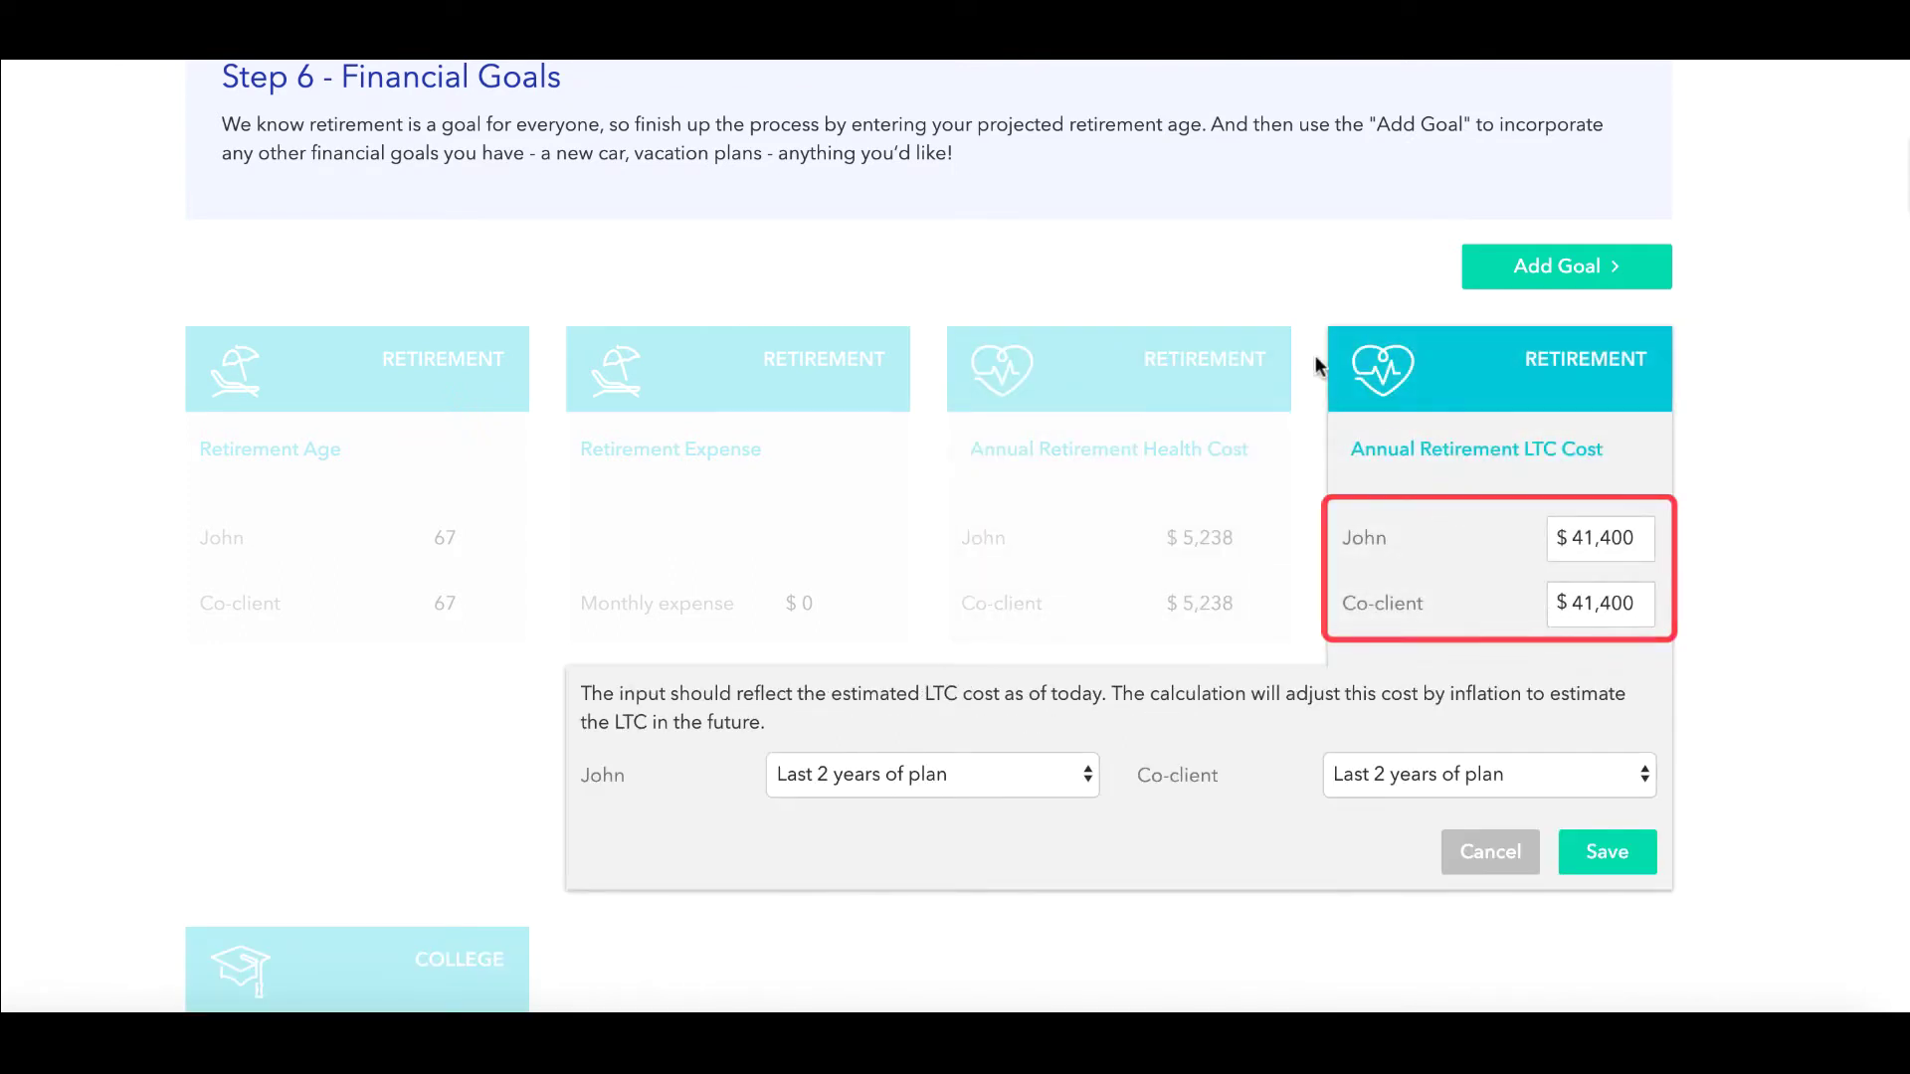
click(1252, 279)
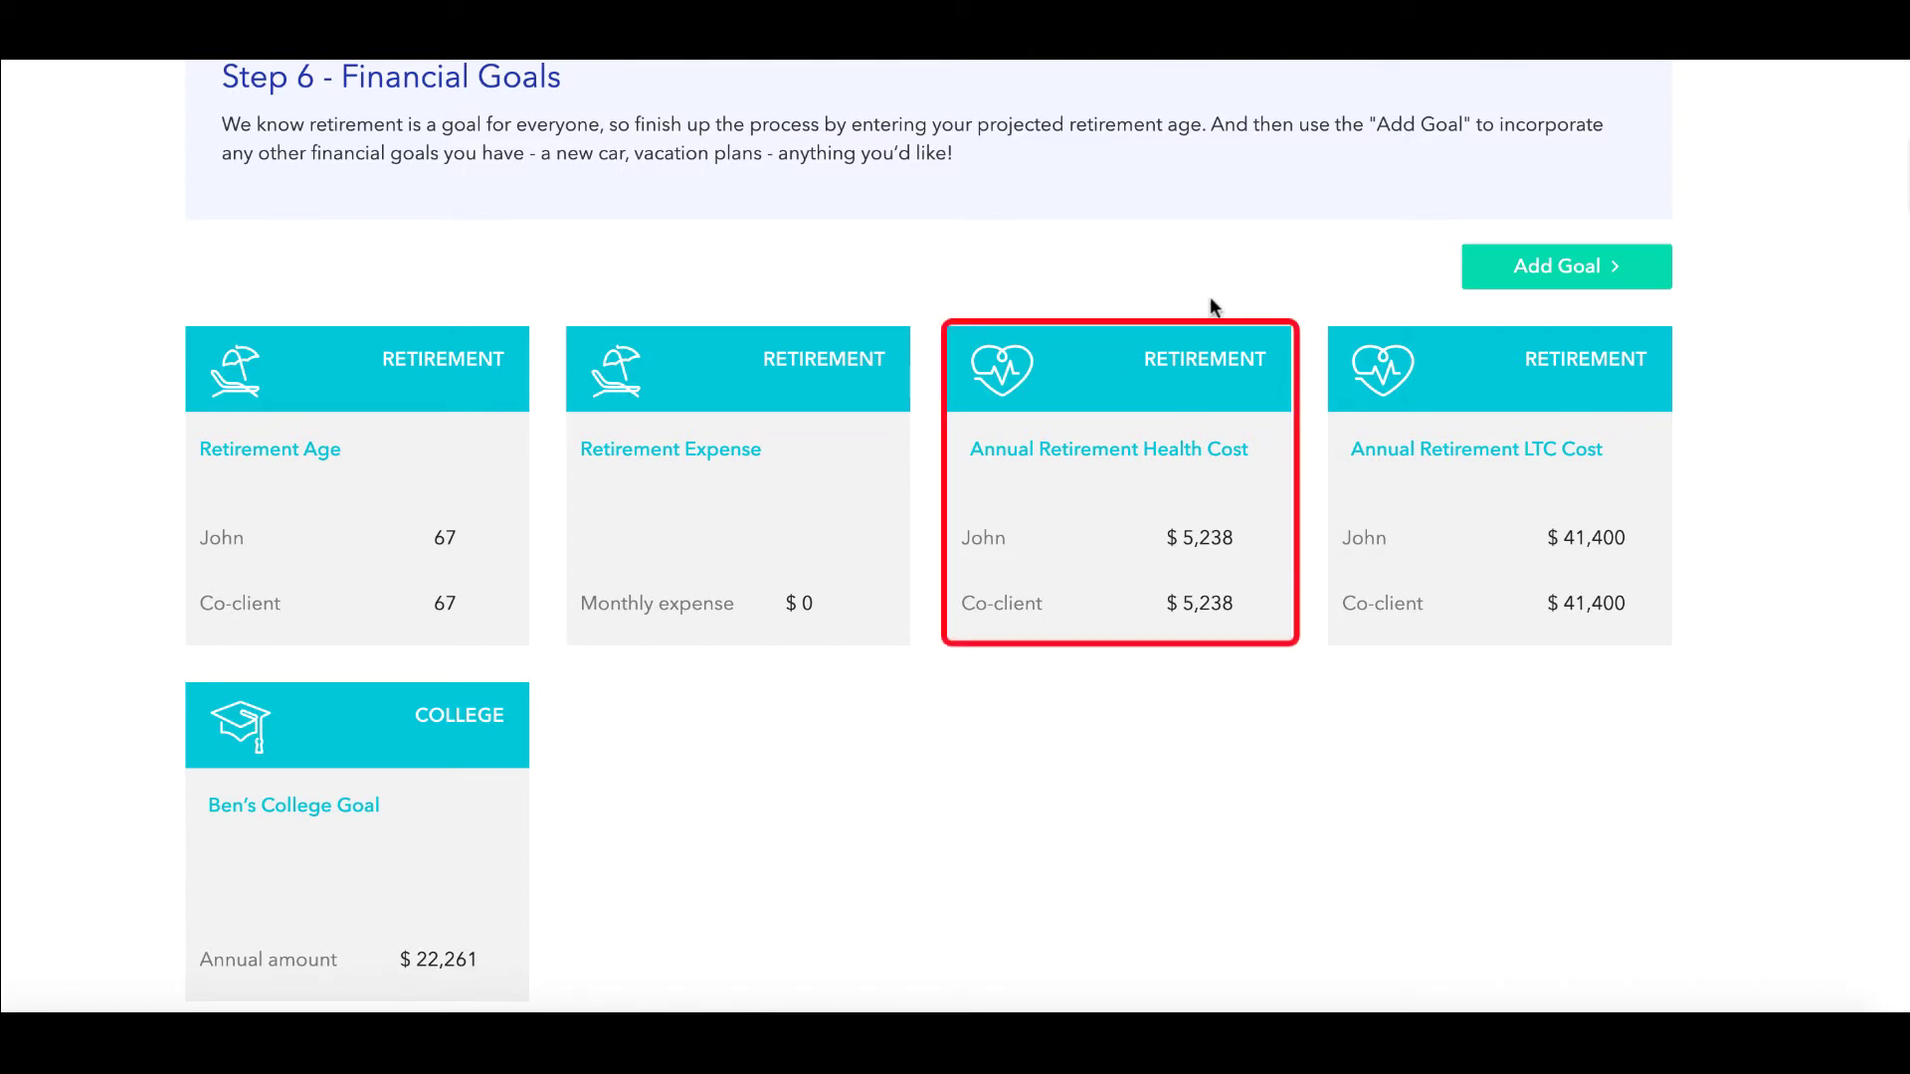
Step: Change the client's annual retirement health cost to the Detailed estimate approach and select the co-client's cost amount
click(1136, 335)
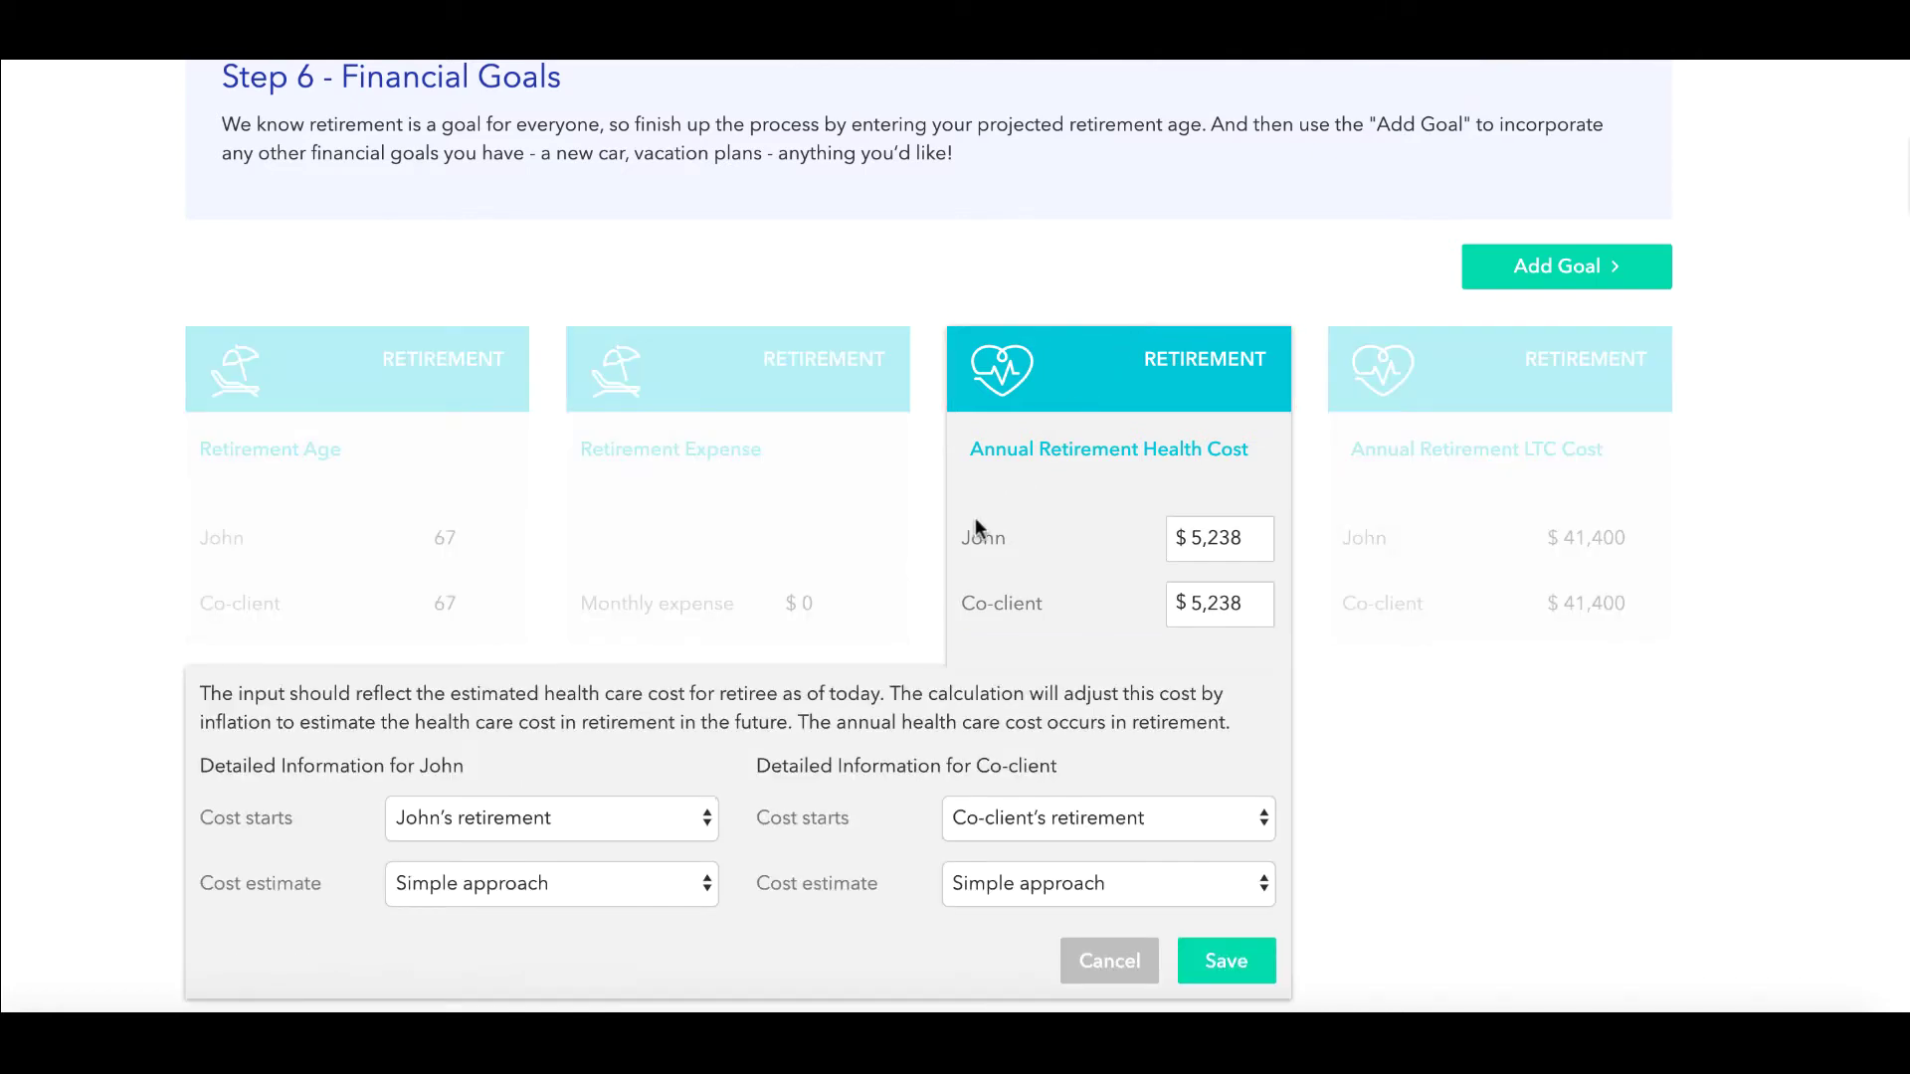
click(704, 881)
click(477, 908)
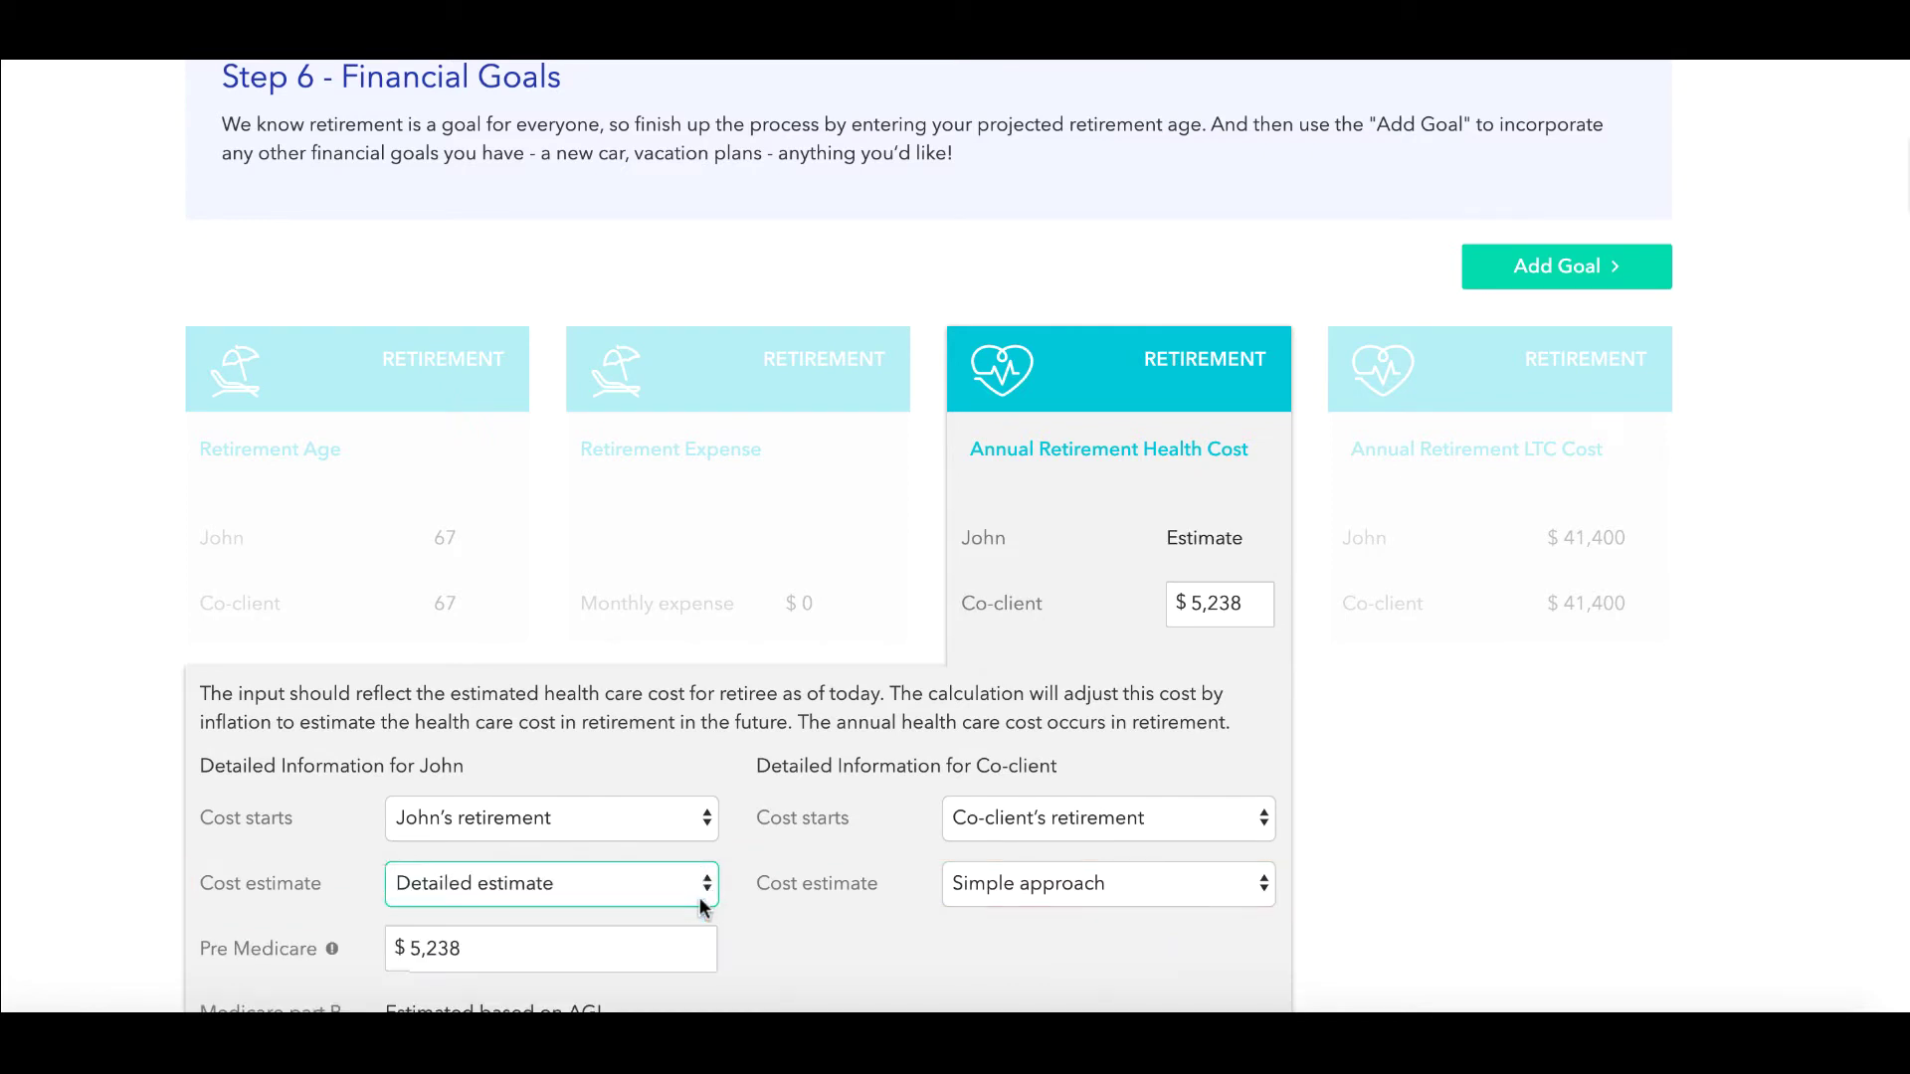
scroll(701, 905, down, 5)
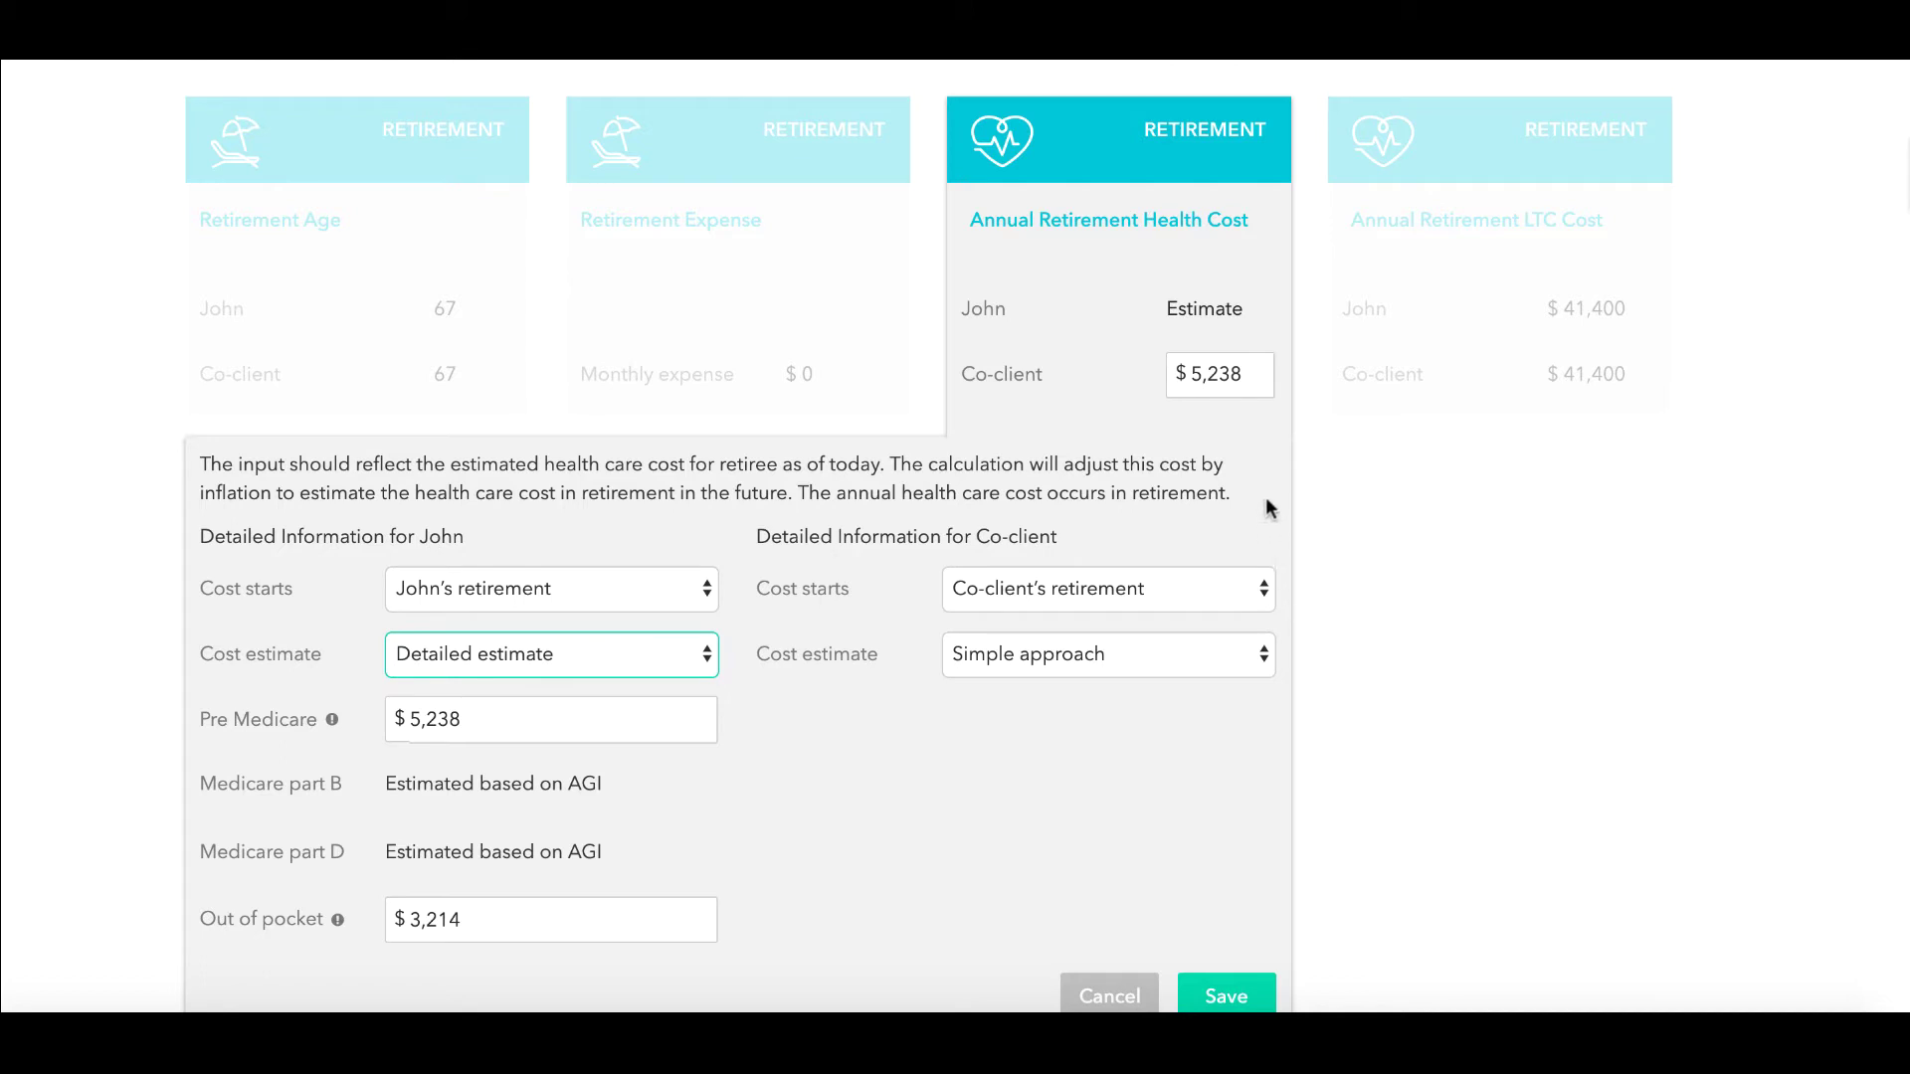
drag(1251, 378, 1154, 371)
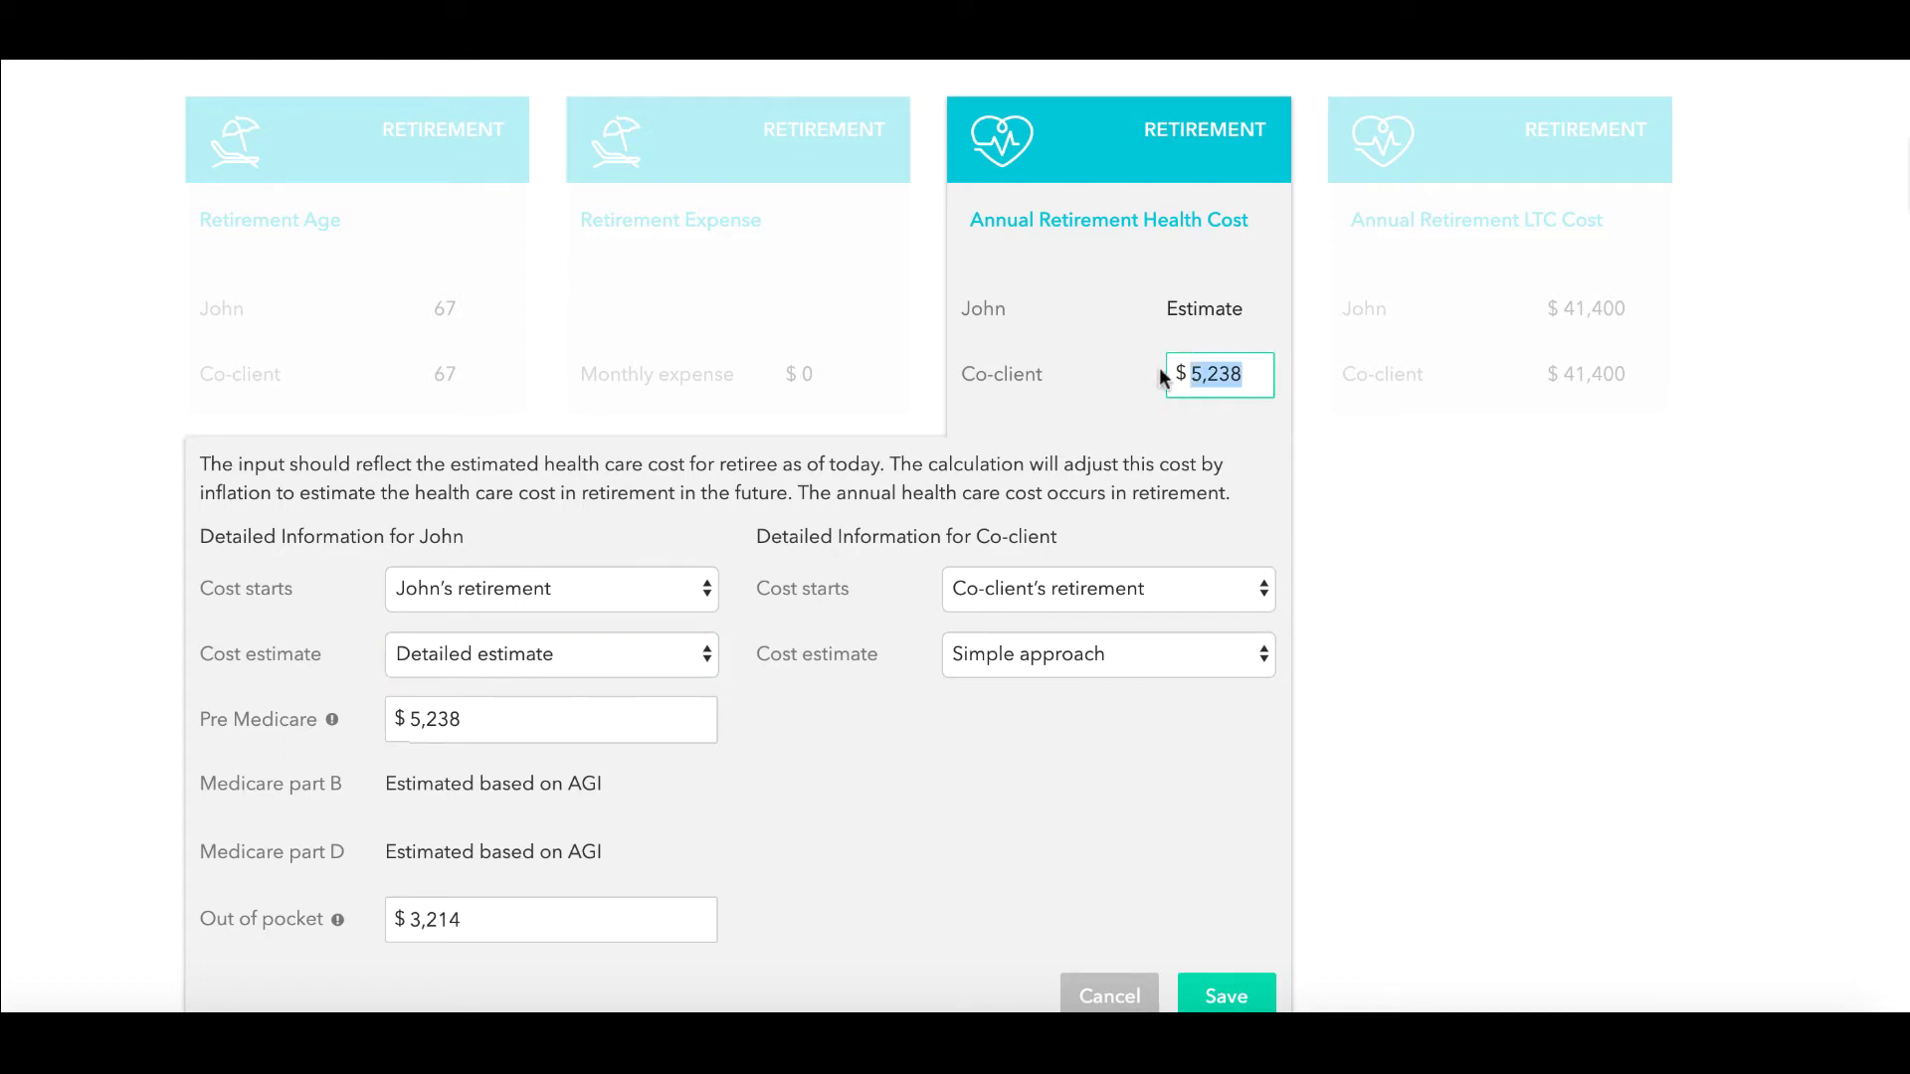
Step: Set the client's duration in the Annual Retirement LTC Cost goal to No long term care
click(1455, 364)
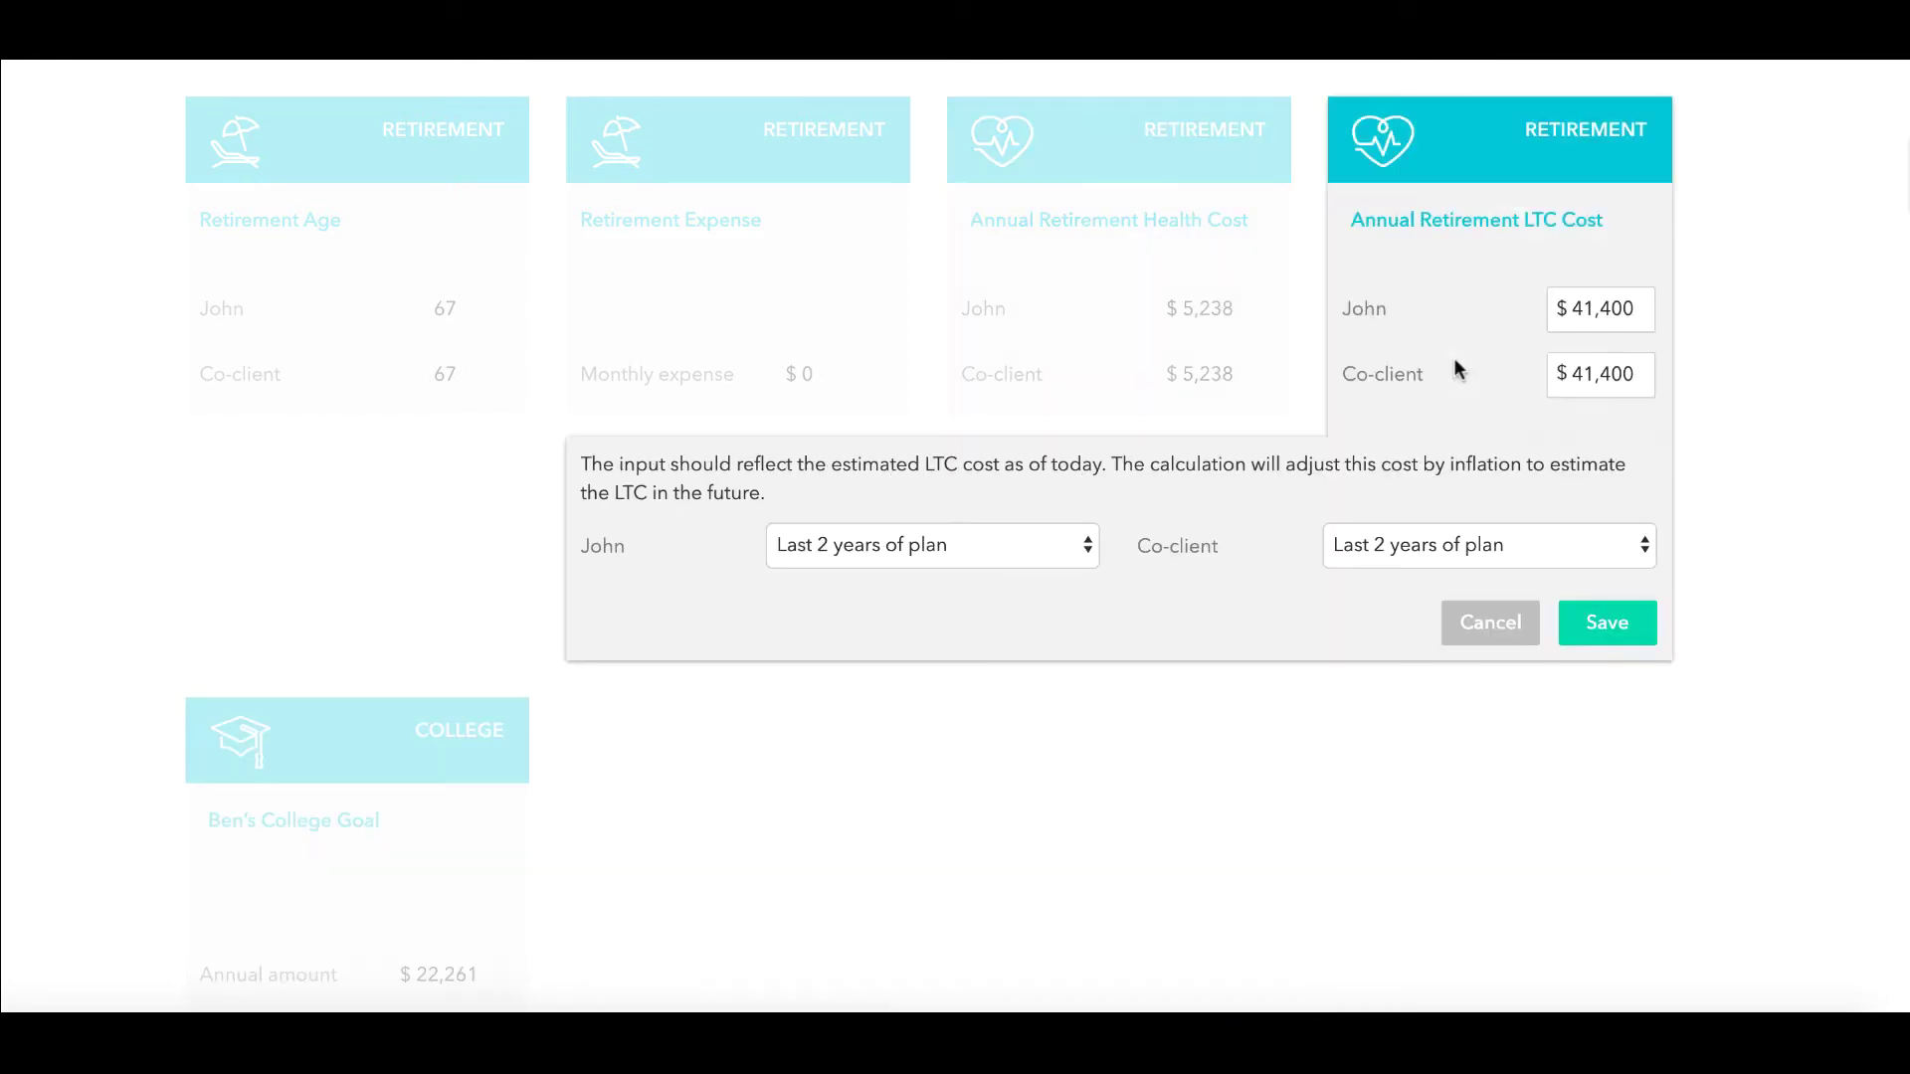
click(1080, 544)
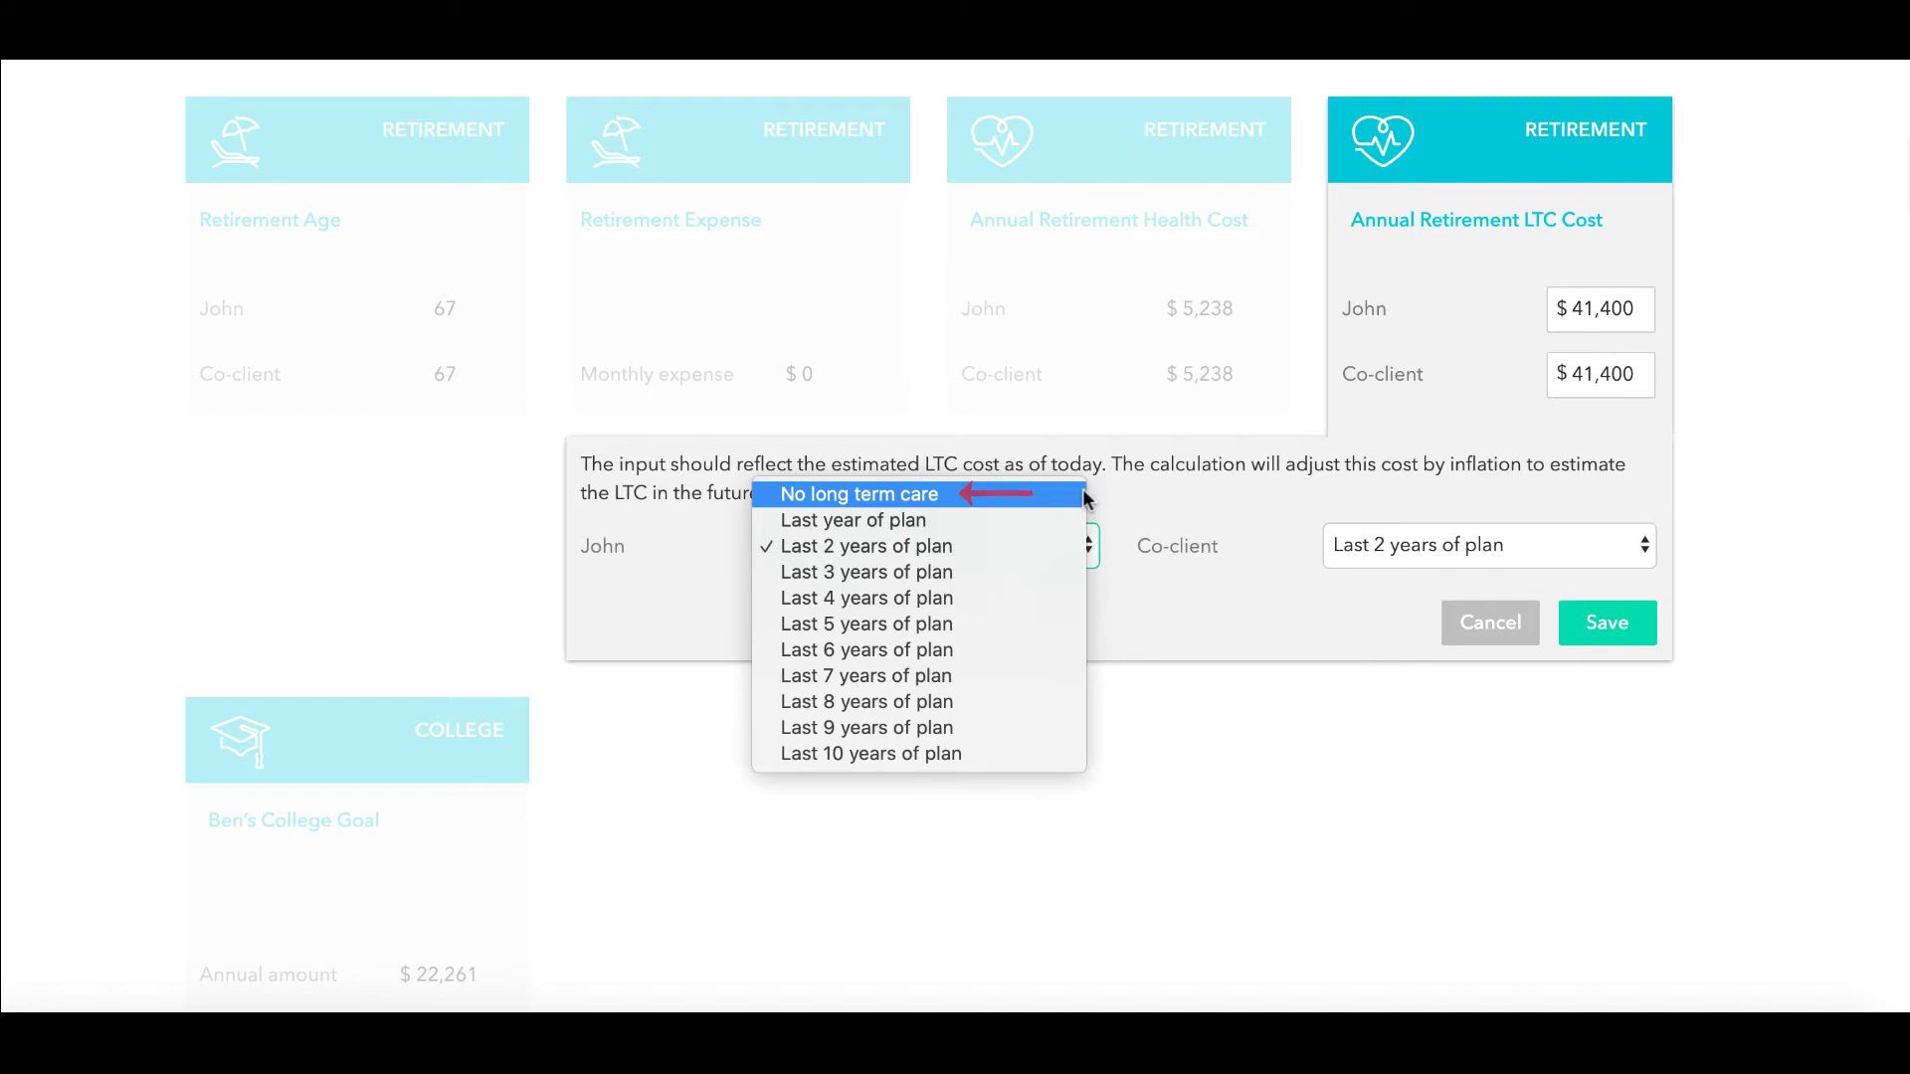
click(1081, 493)
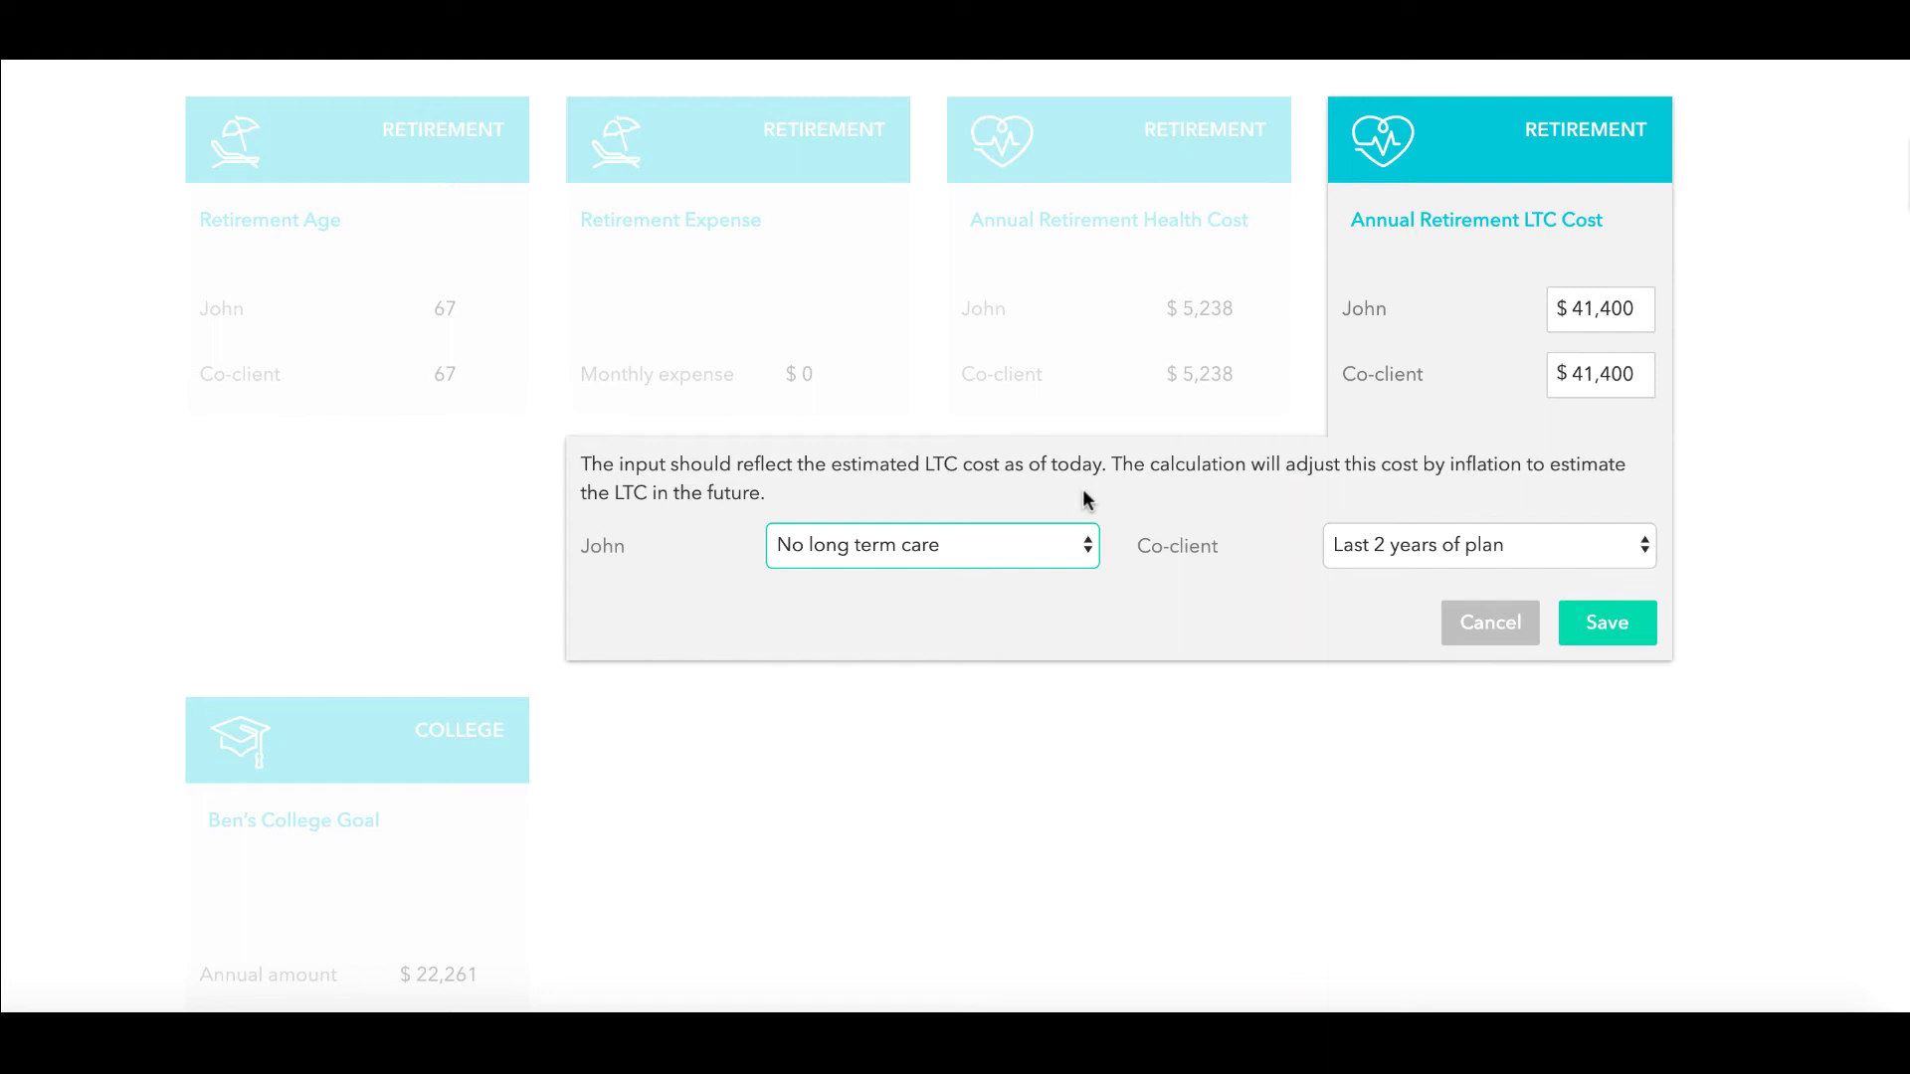
click(540, 543)
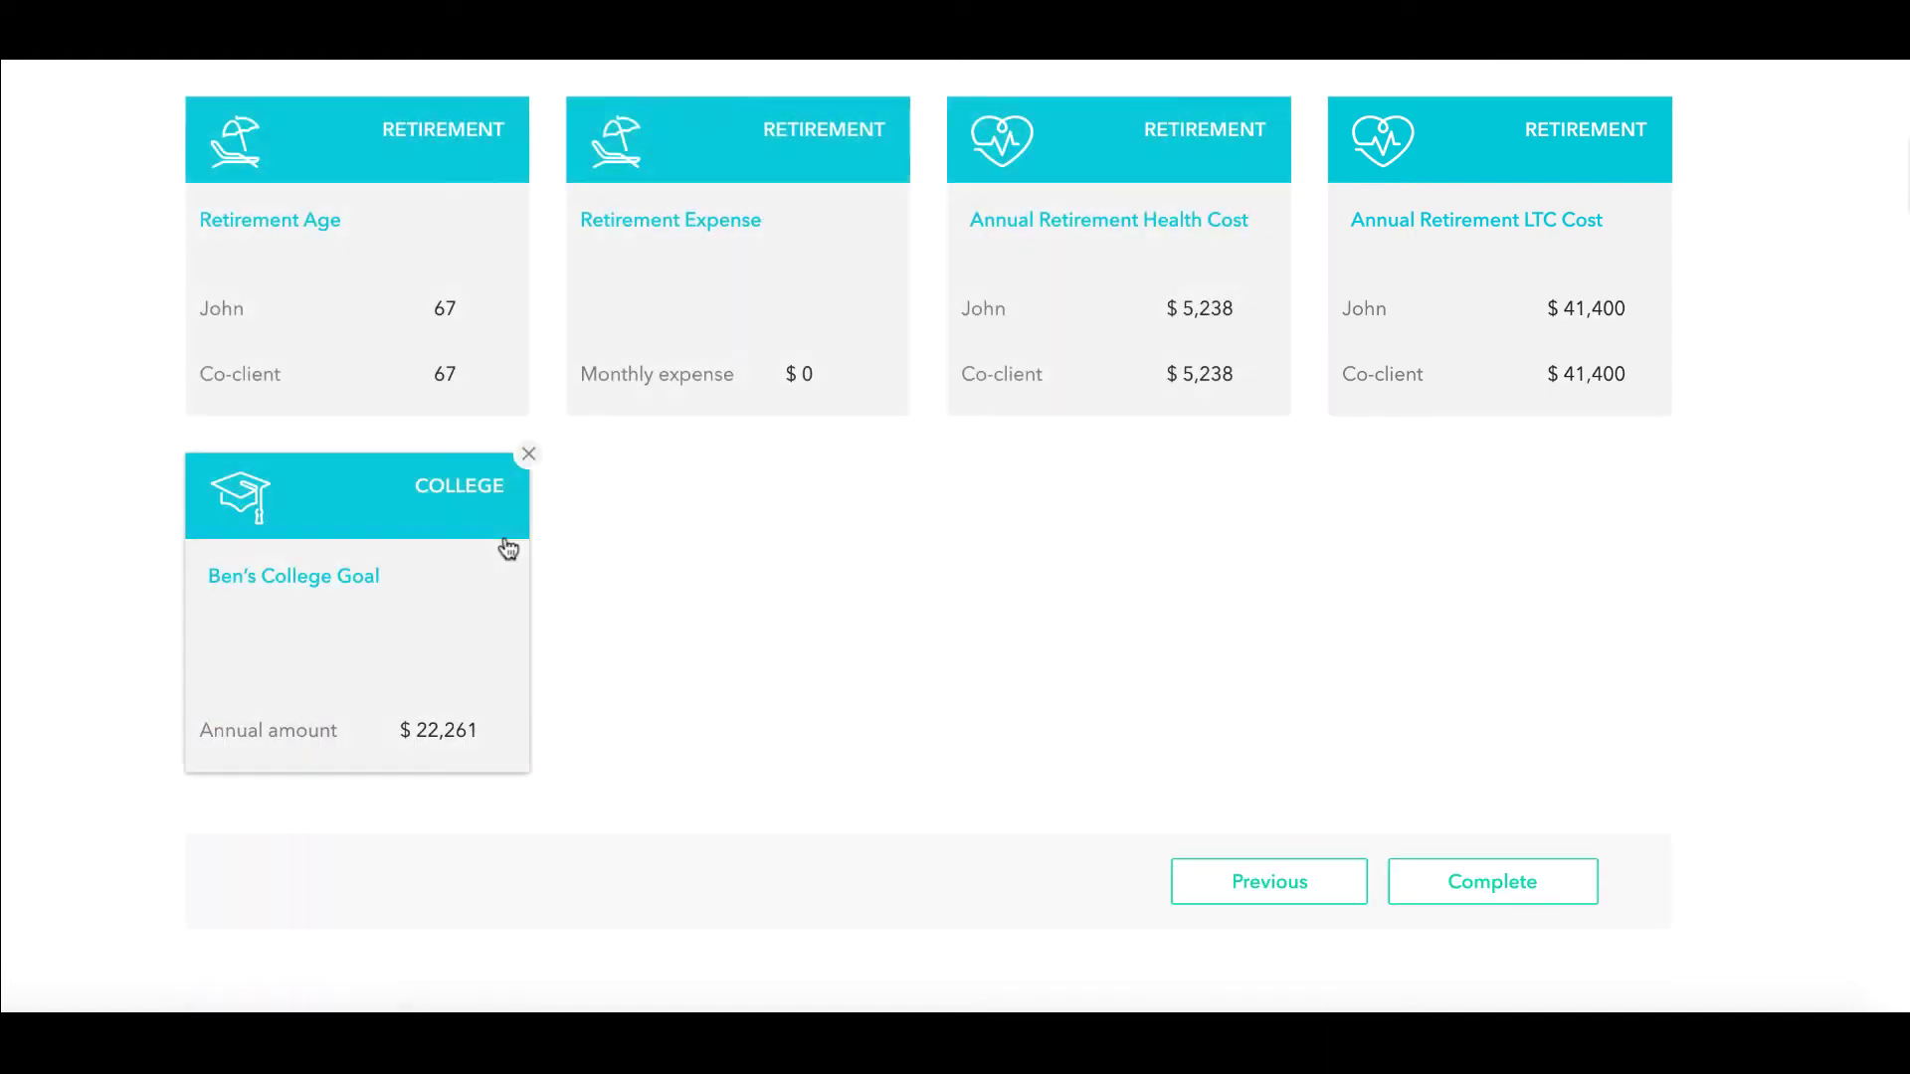
Step: Look over the goal types that can be added to the plan
scroll(509, 549, up, 3)
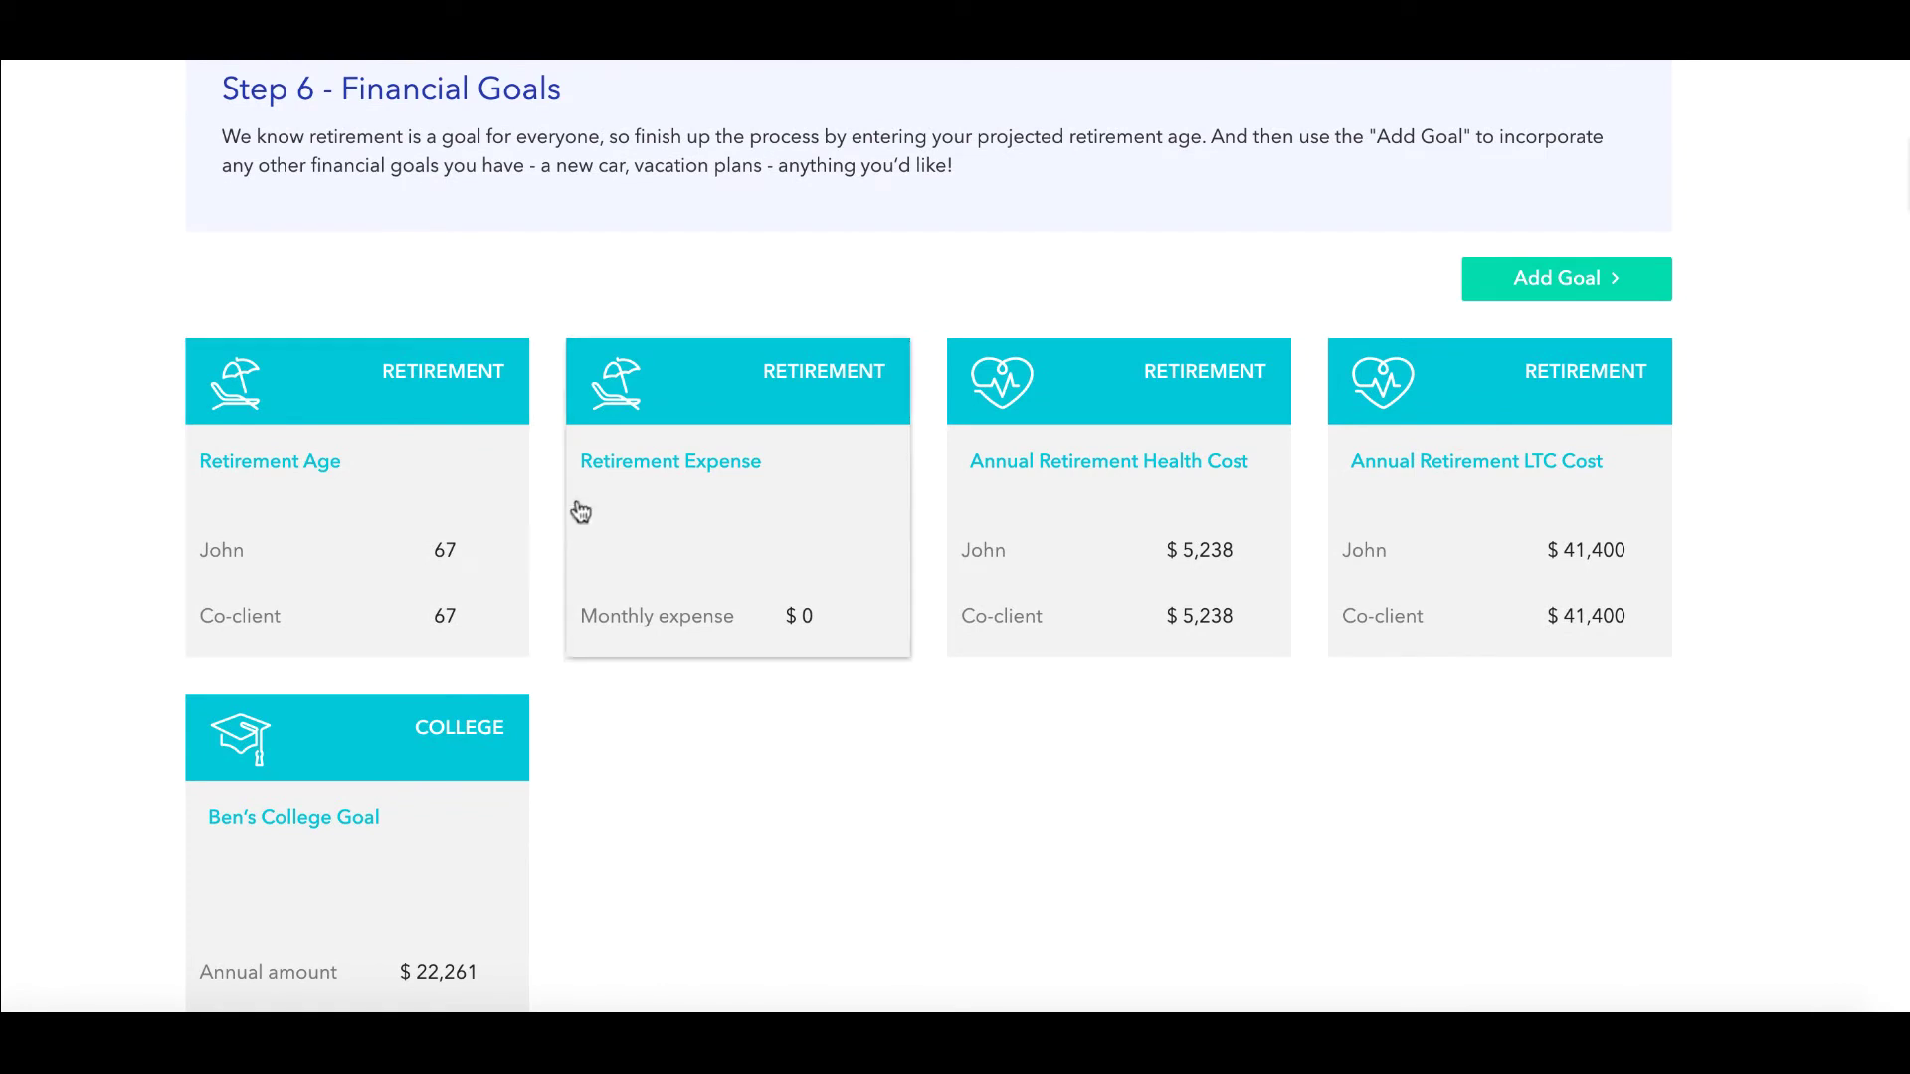
click(1510, 288)
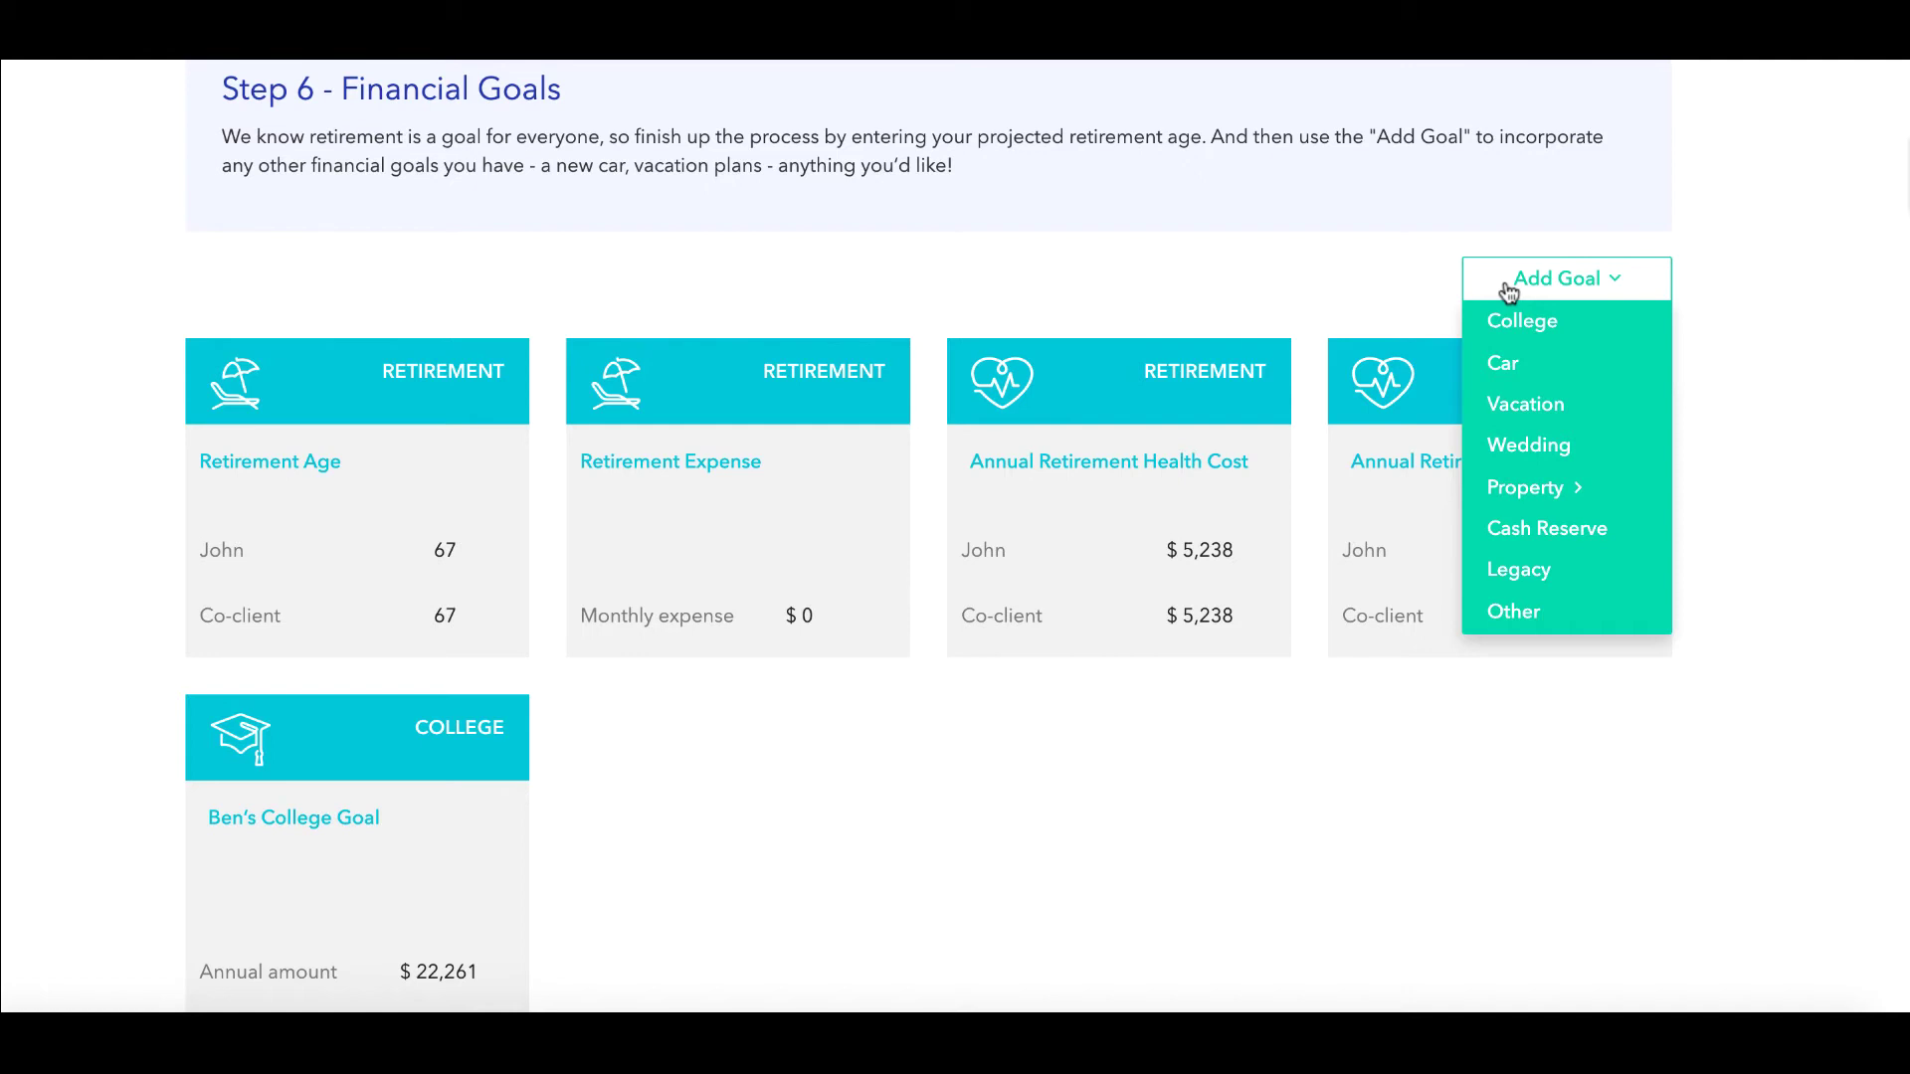
click(1410, 268)
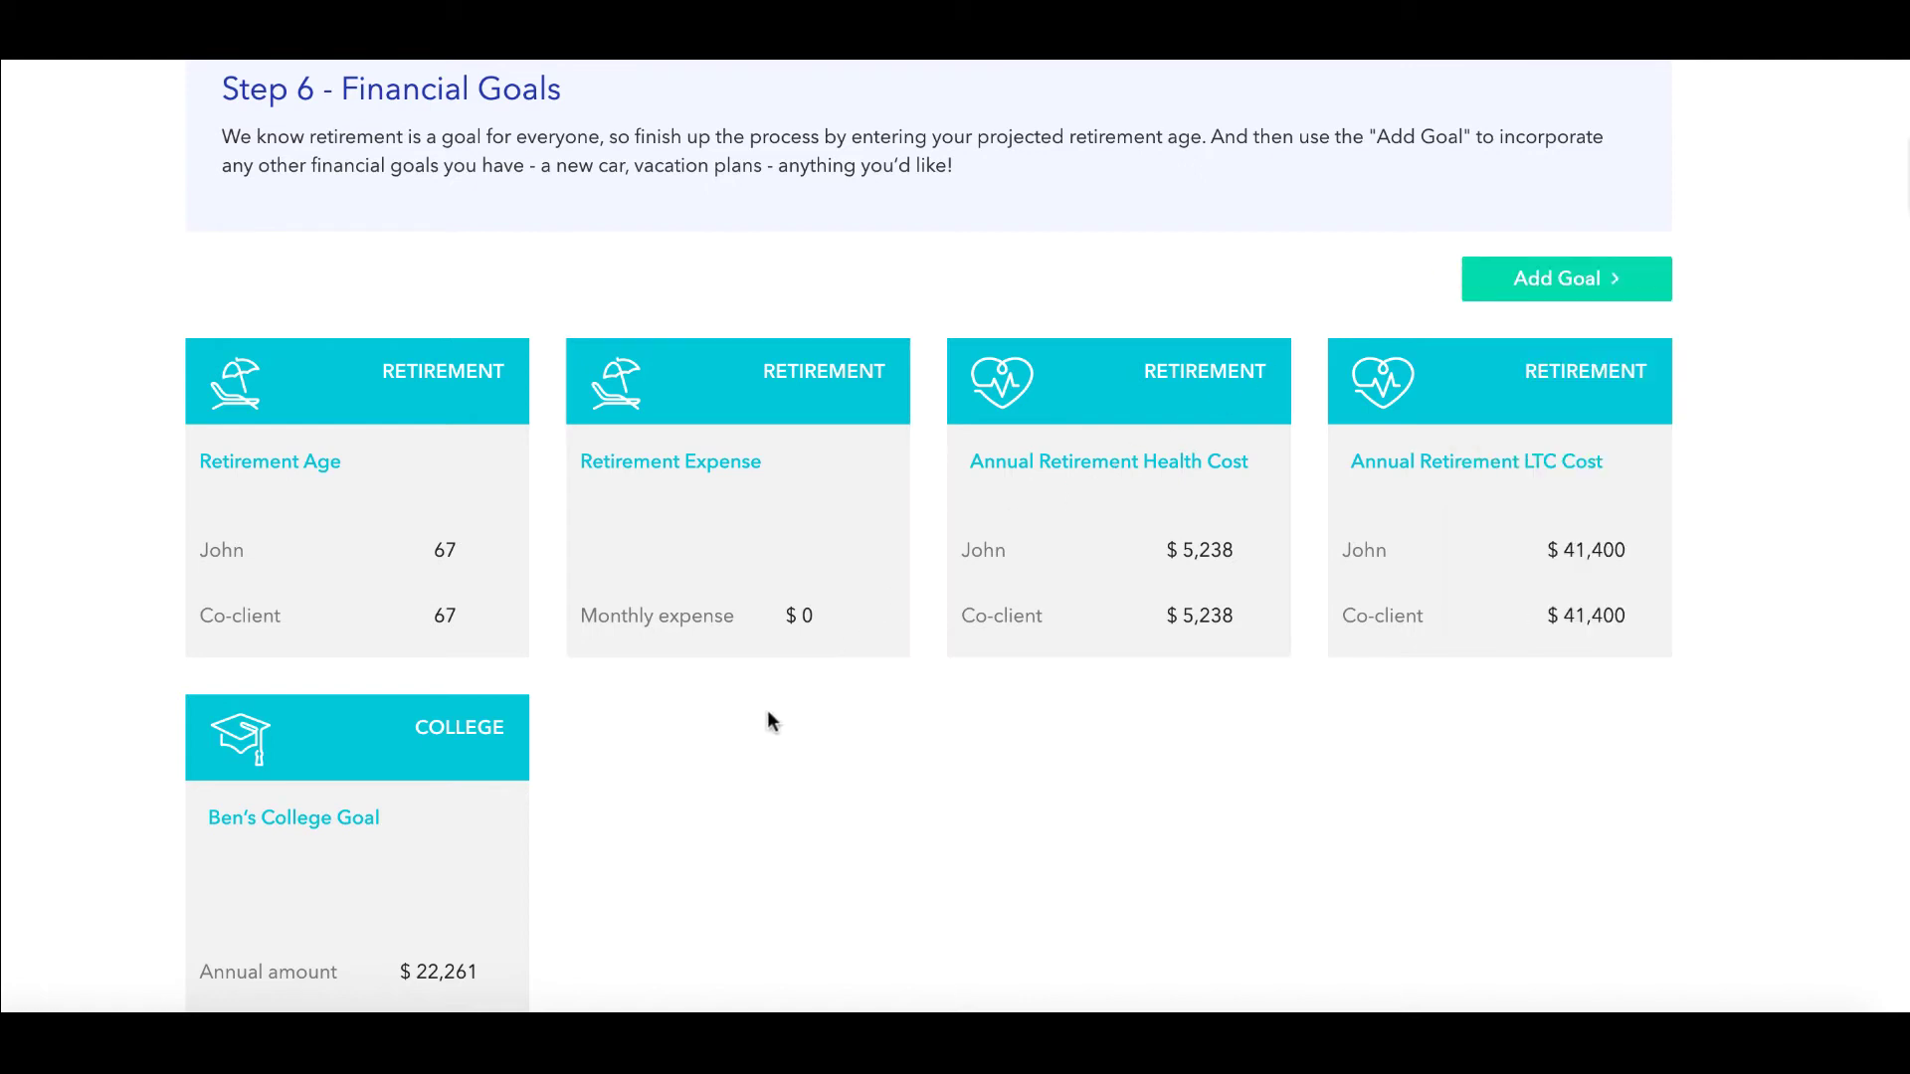
Step: Examine the existing college goal's cost source options and the school types offered for National average
click(506, 854)
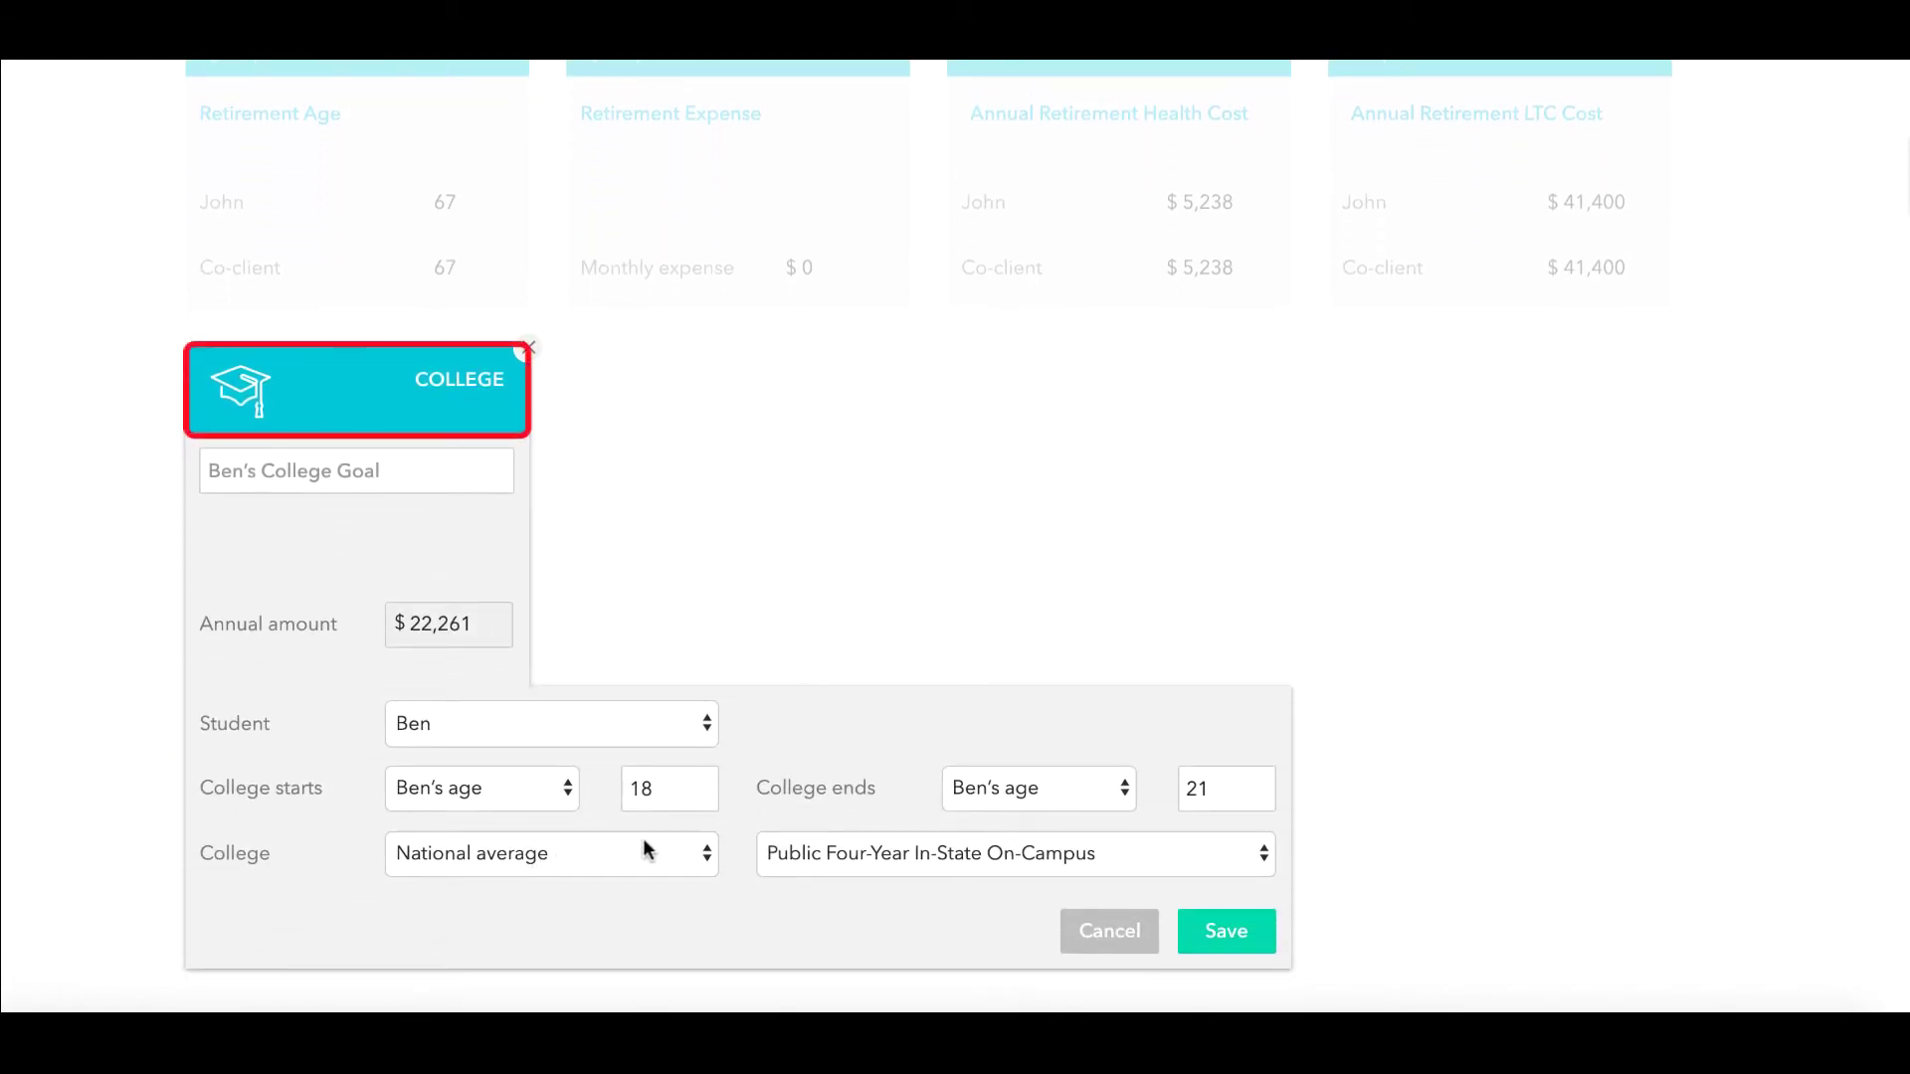
click(699, 847)
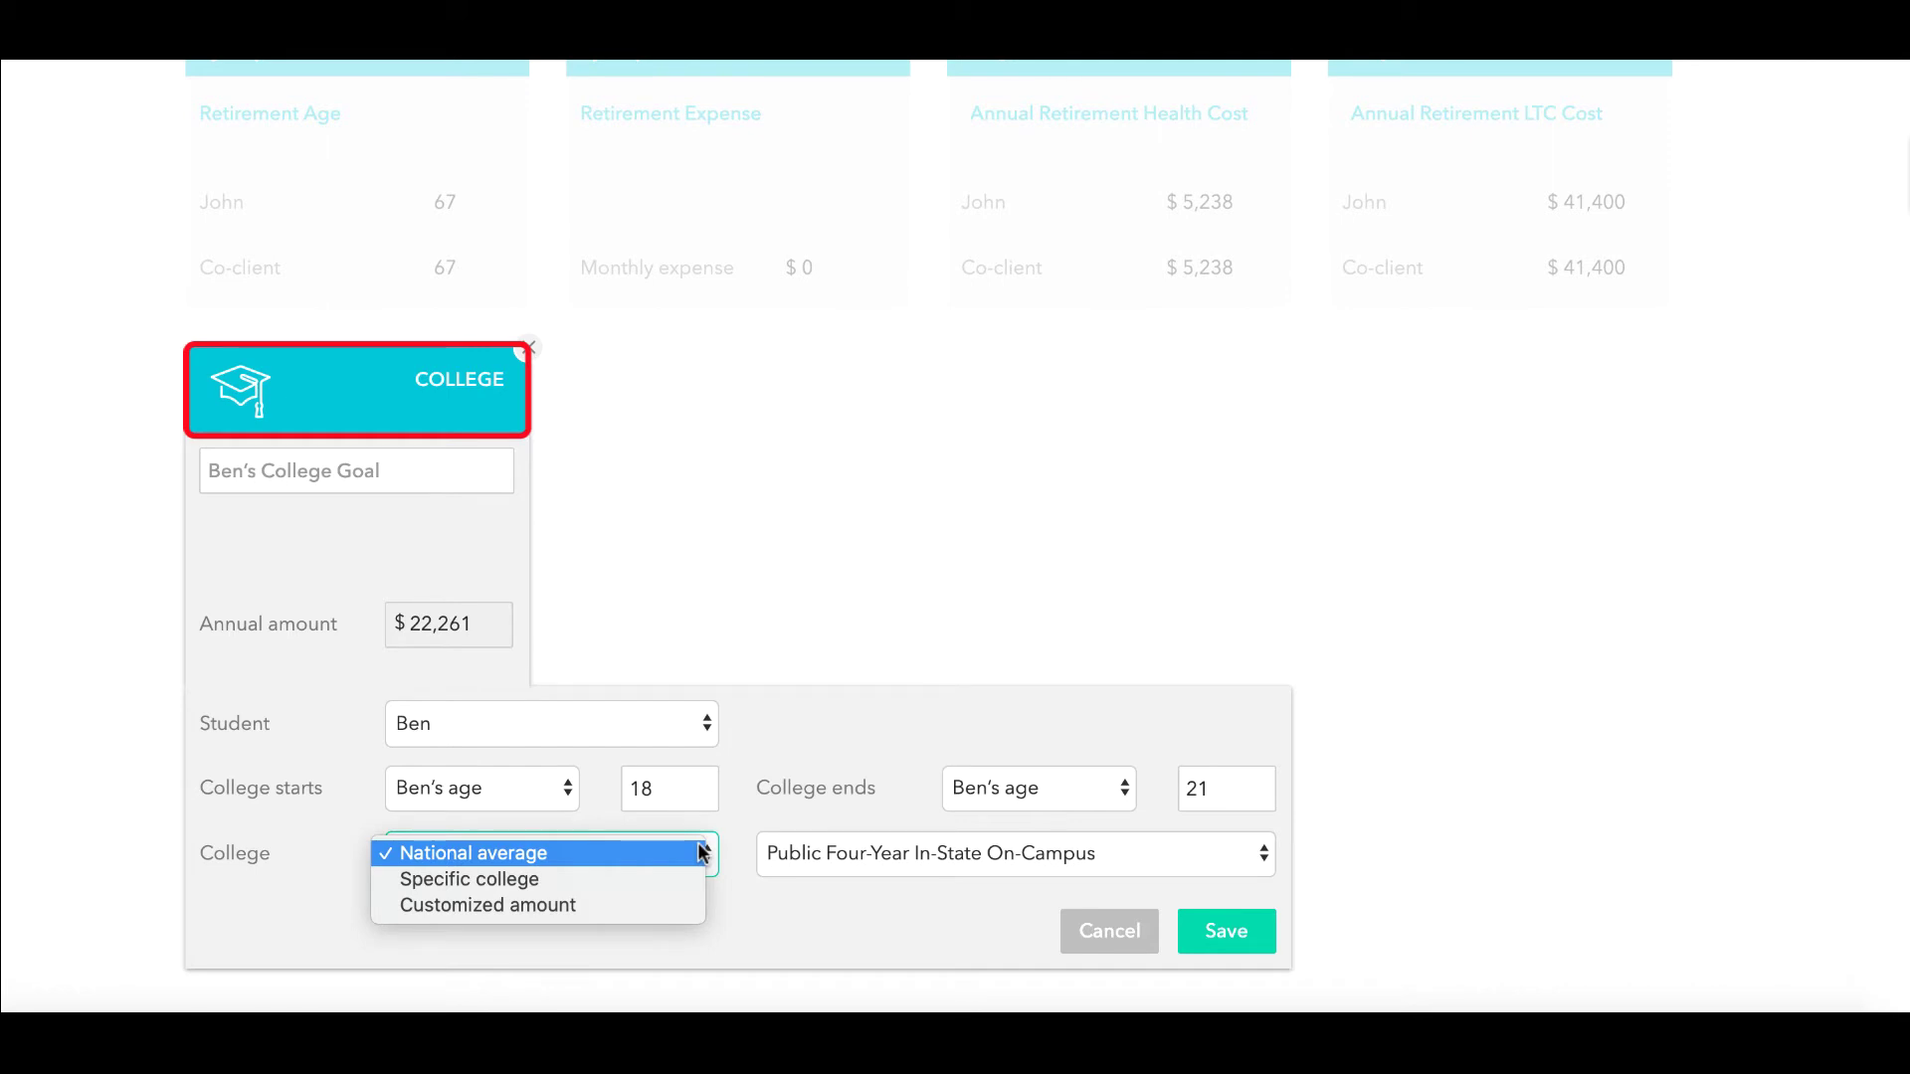
click(820, 852)
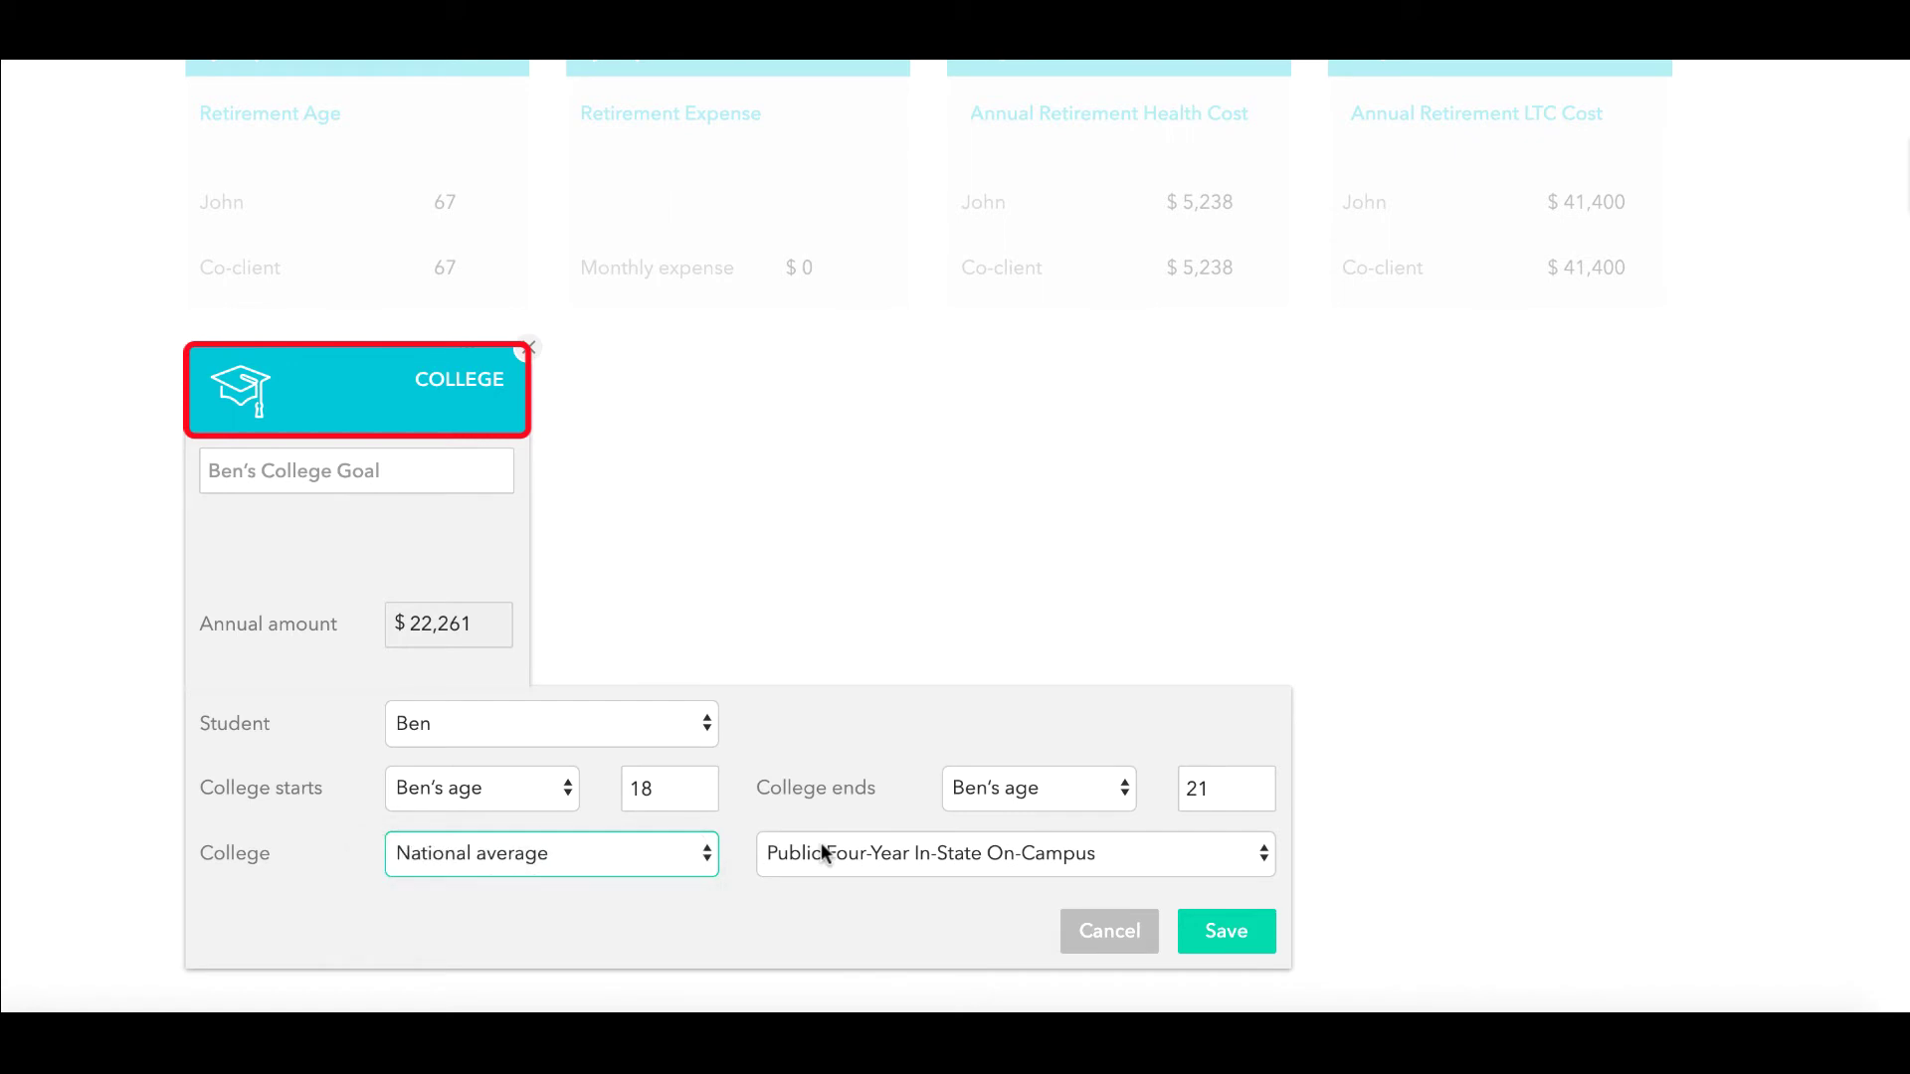
click(820, 851)
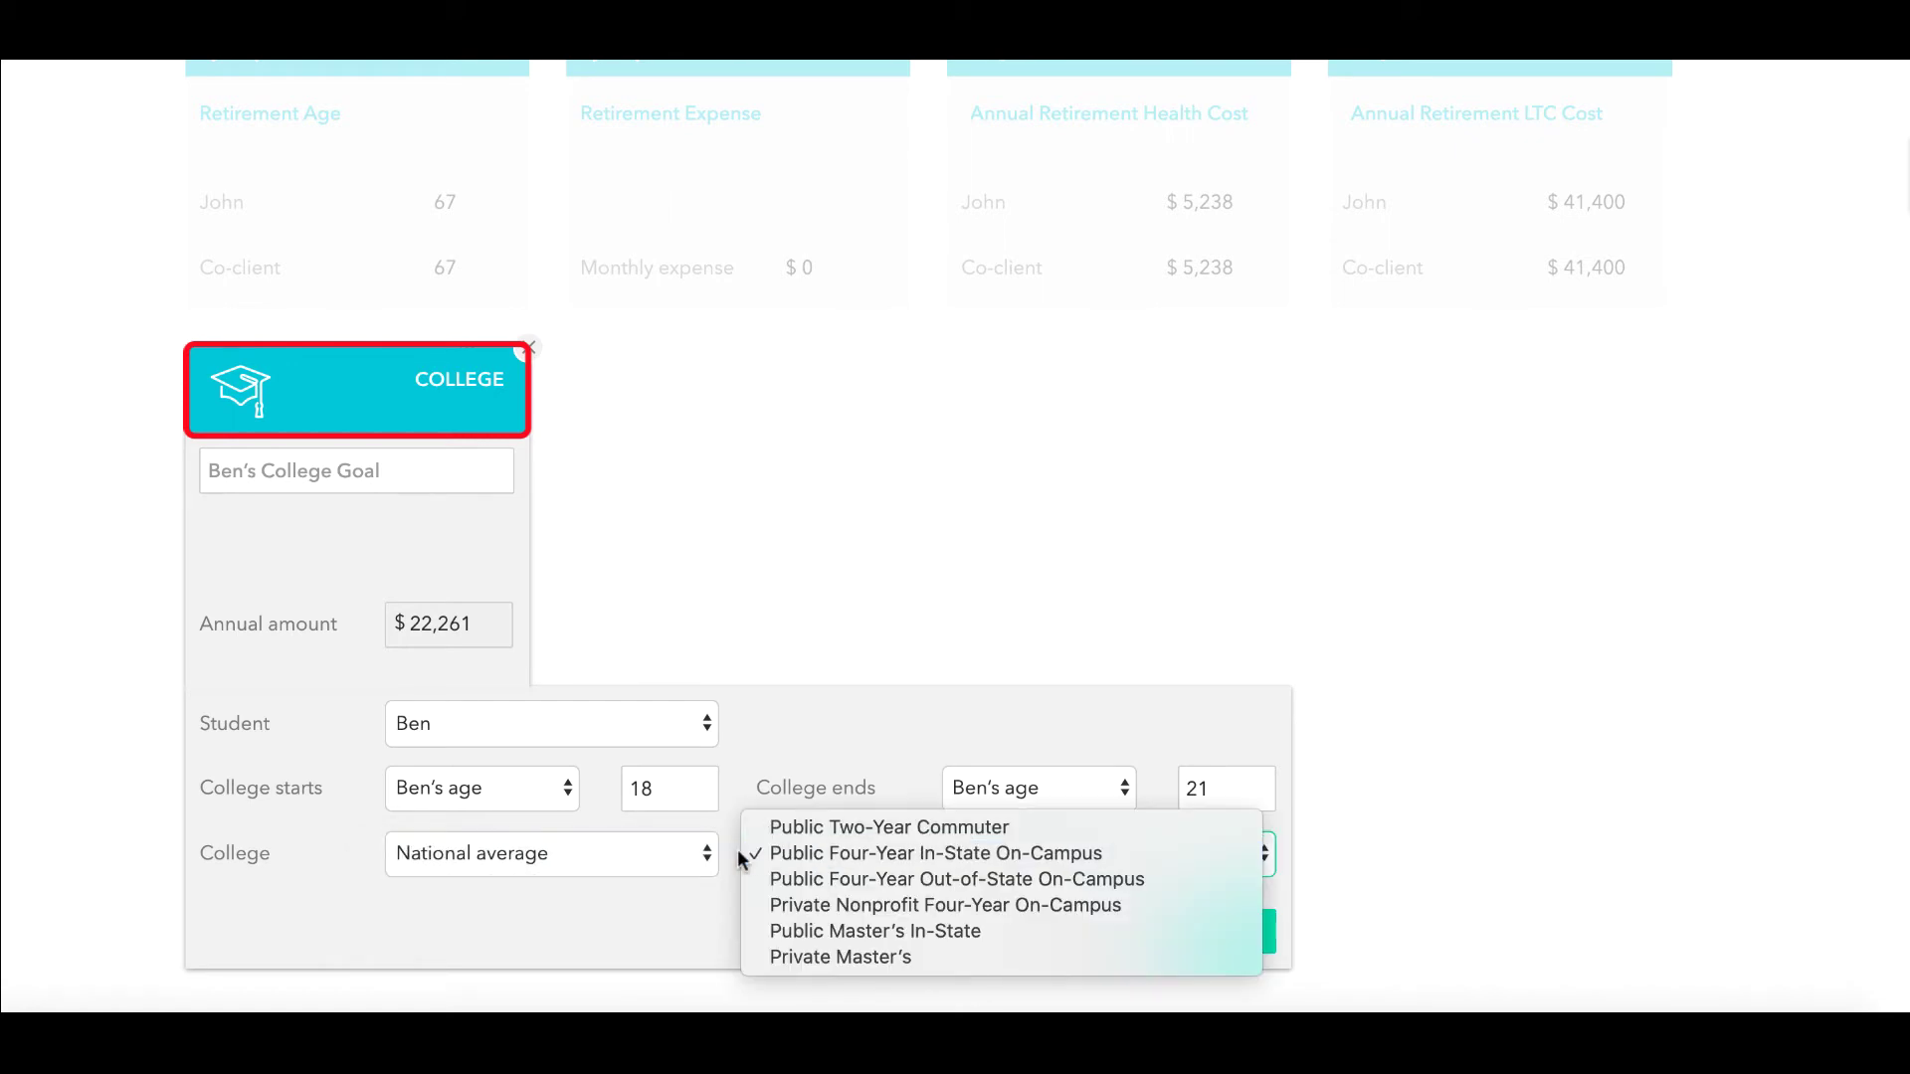
click(684, 853)
Step: Switch the college goal's cost source to Specific college, and finally to Customized amount
click(684, 853)
click(682, 883)
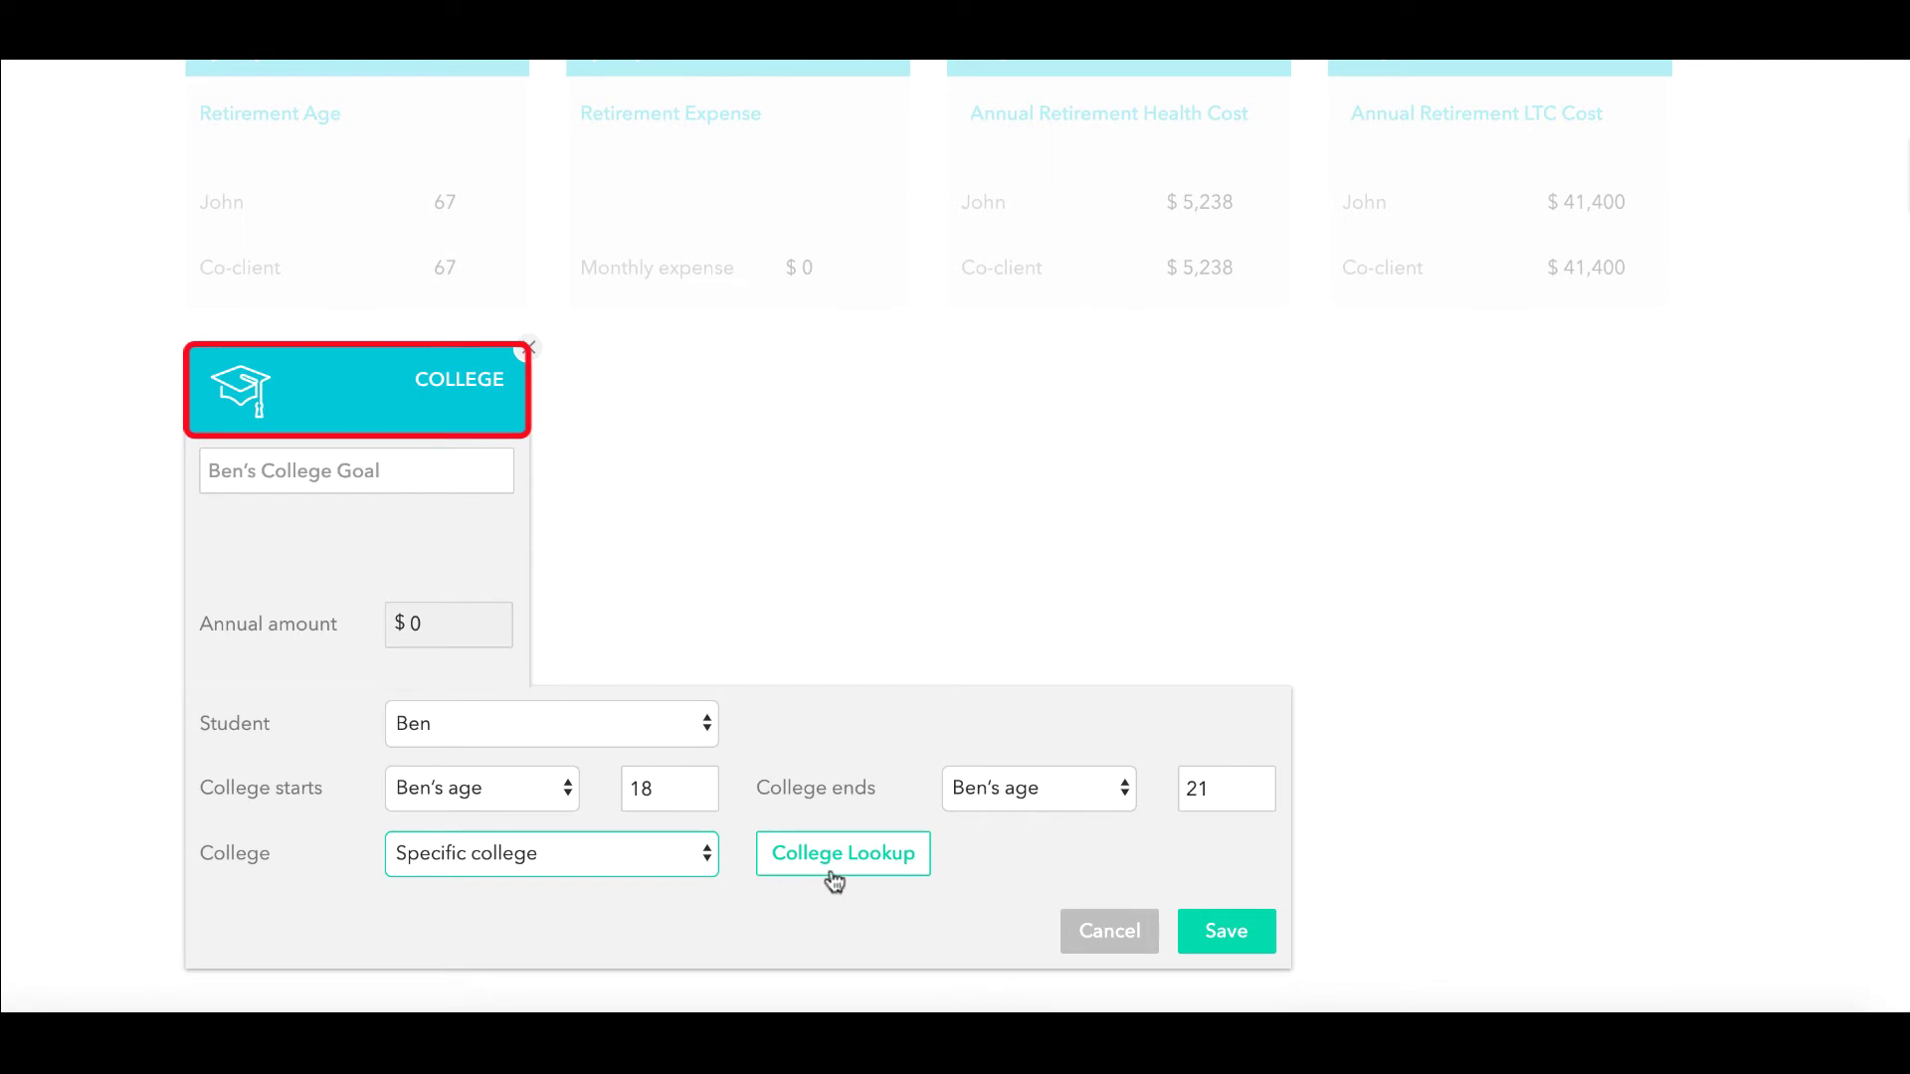
click(707, 854)
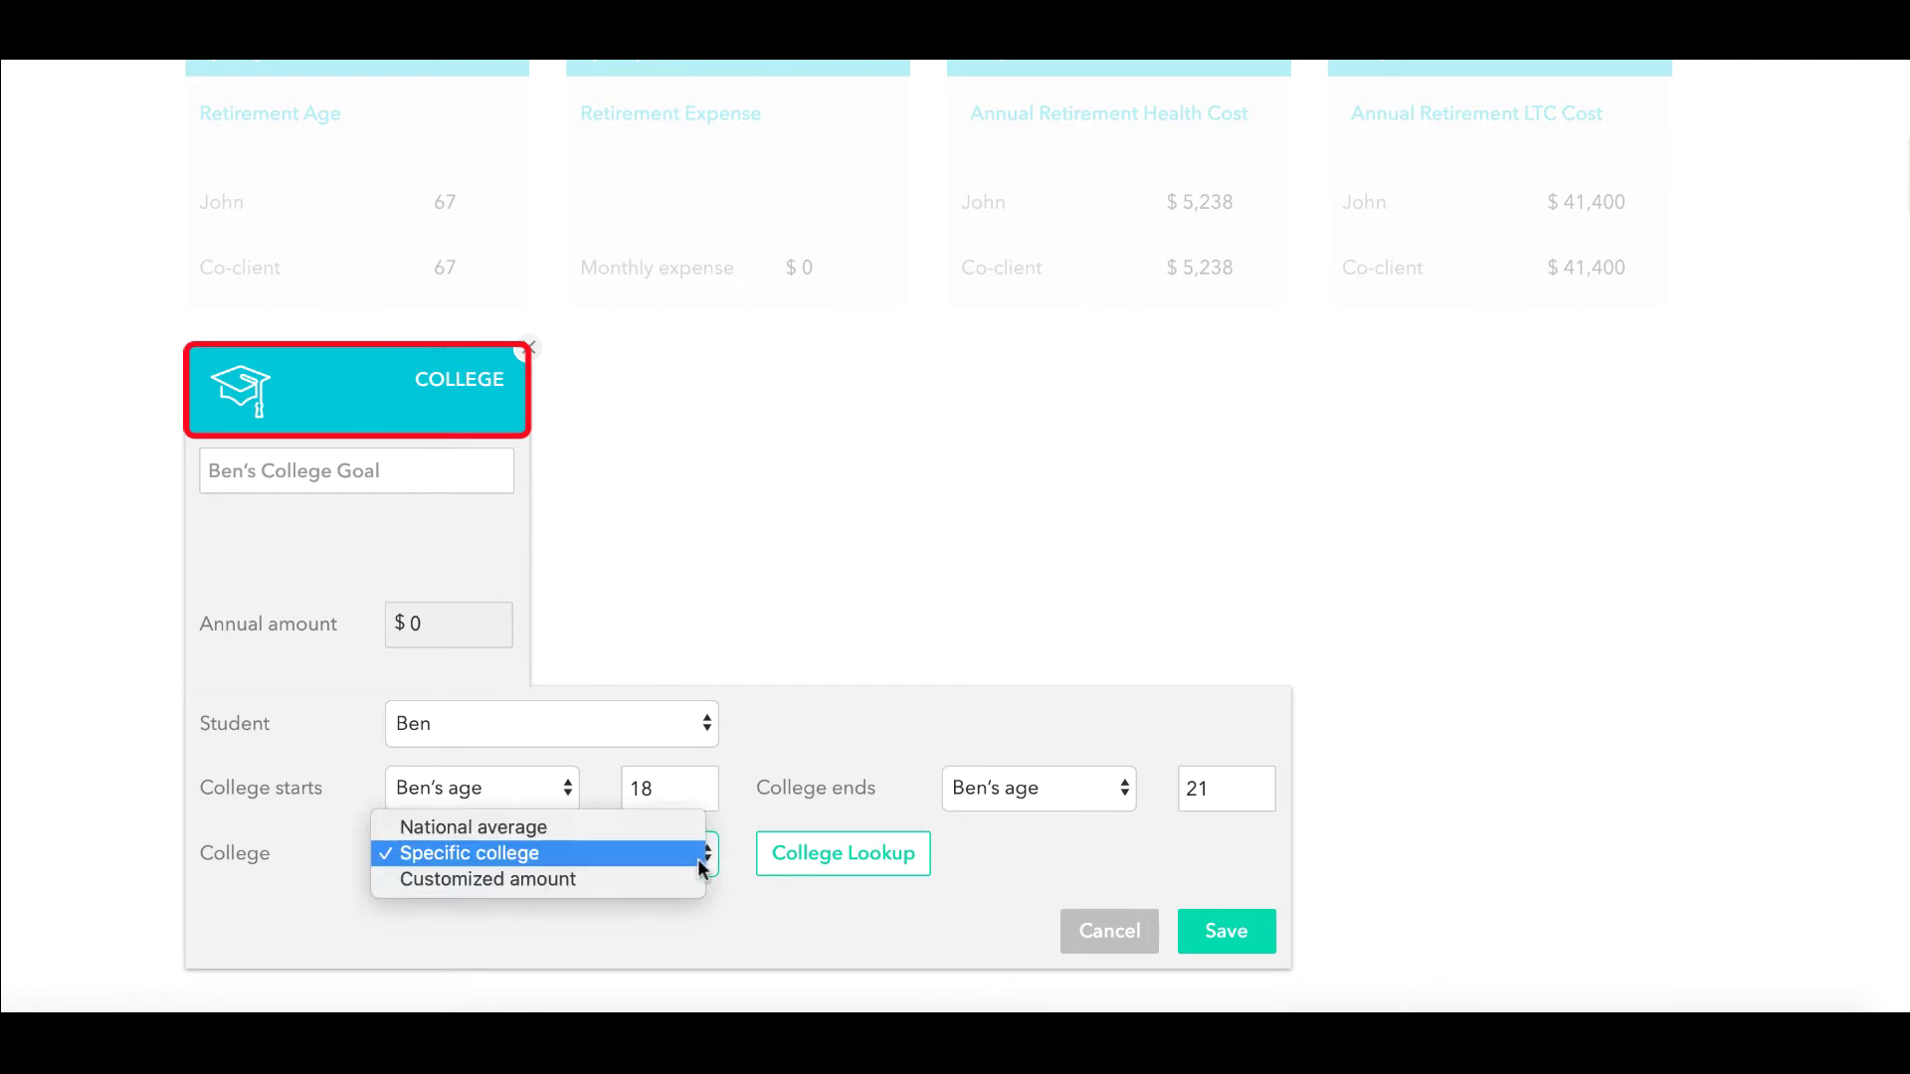
click(702, 882)
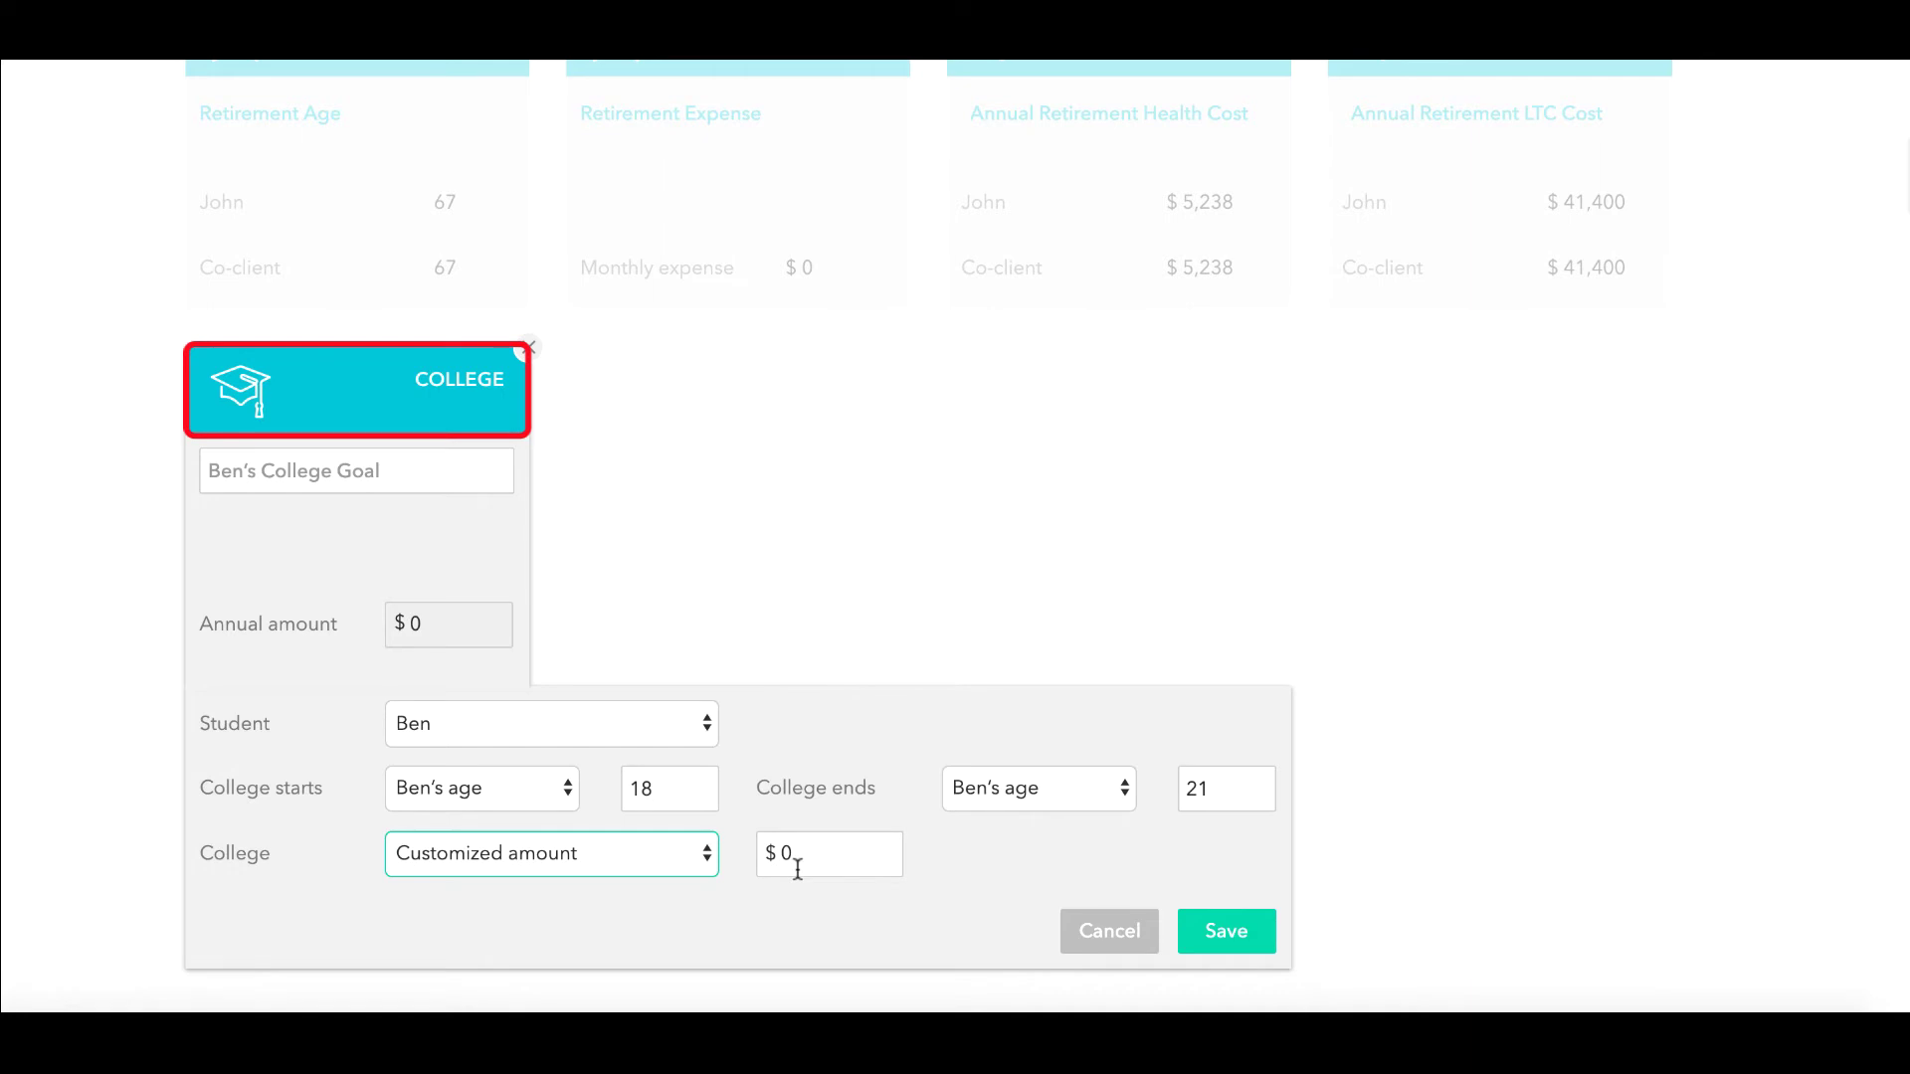
scroll(798, 868, up, 2)
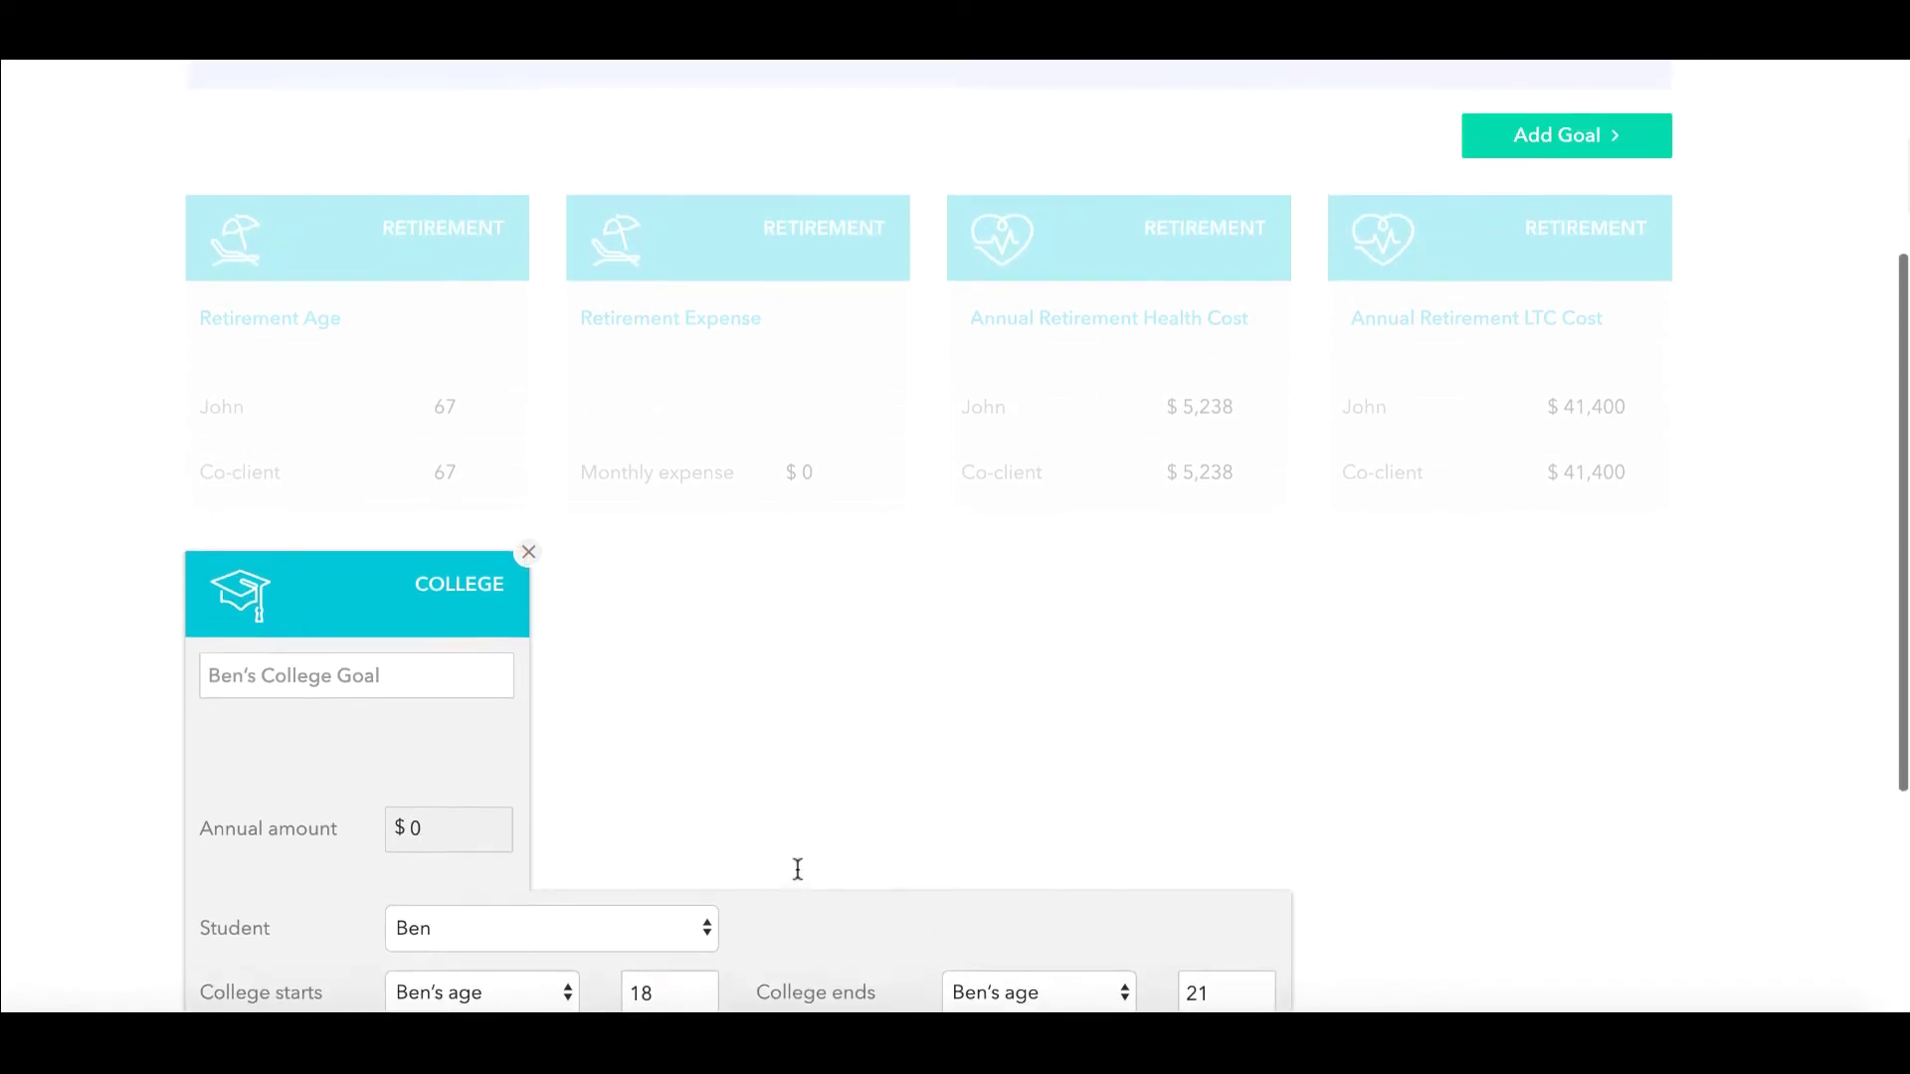
scroll(798, 868, up, 3)
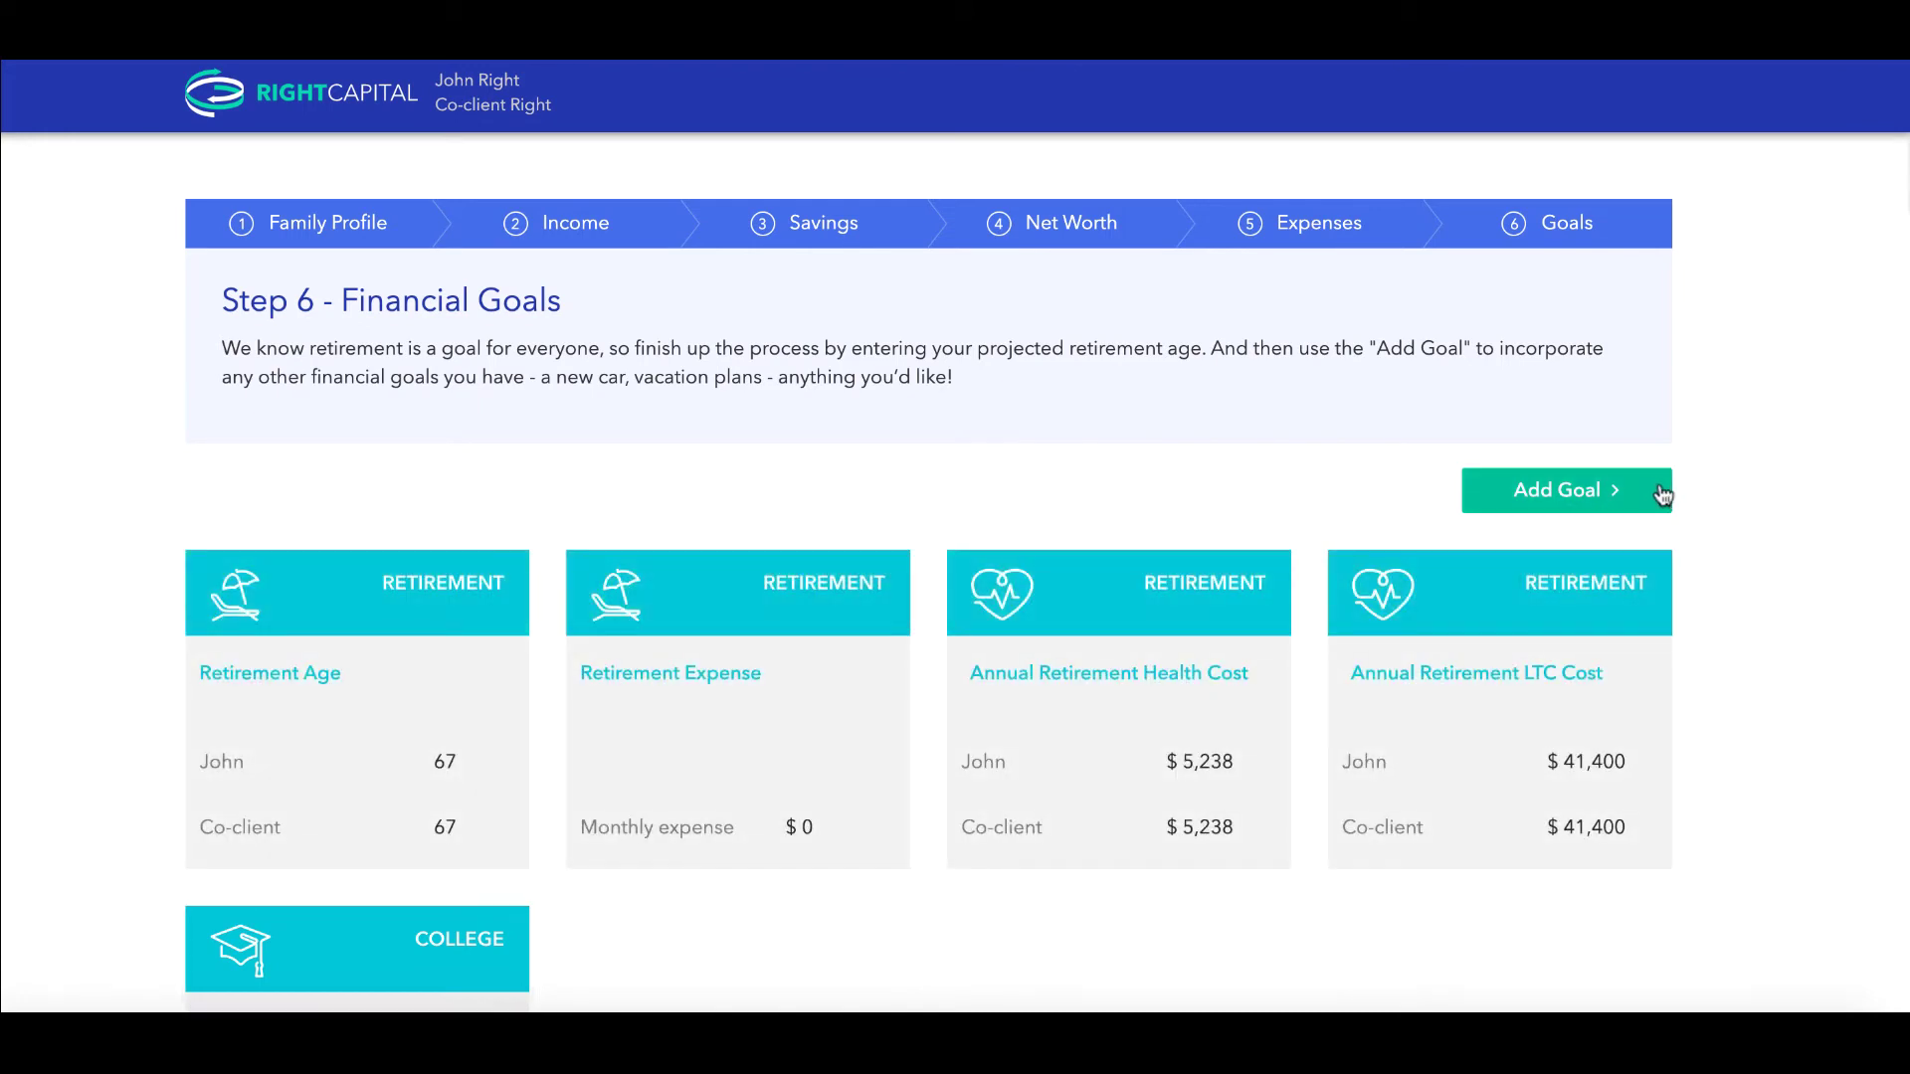
Step: Add a Primary Home Relocation property goal with its default settings and close its details
click(1659, 493)
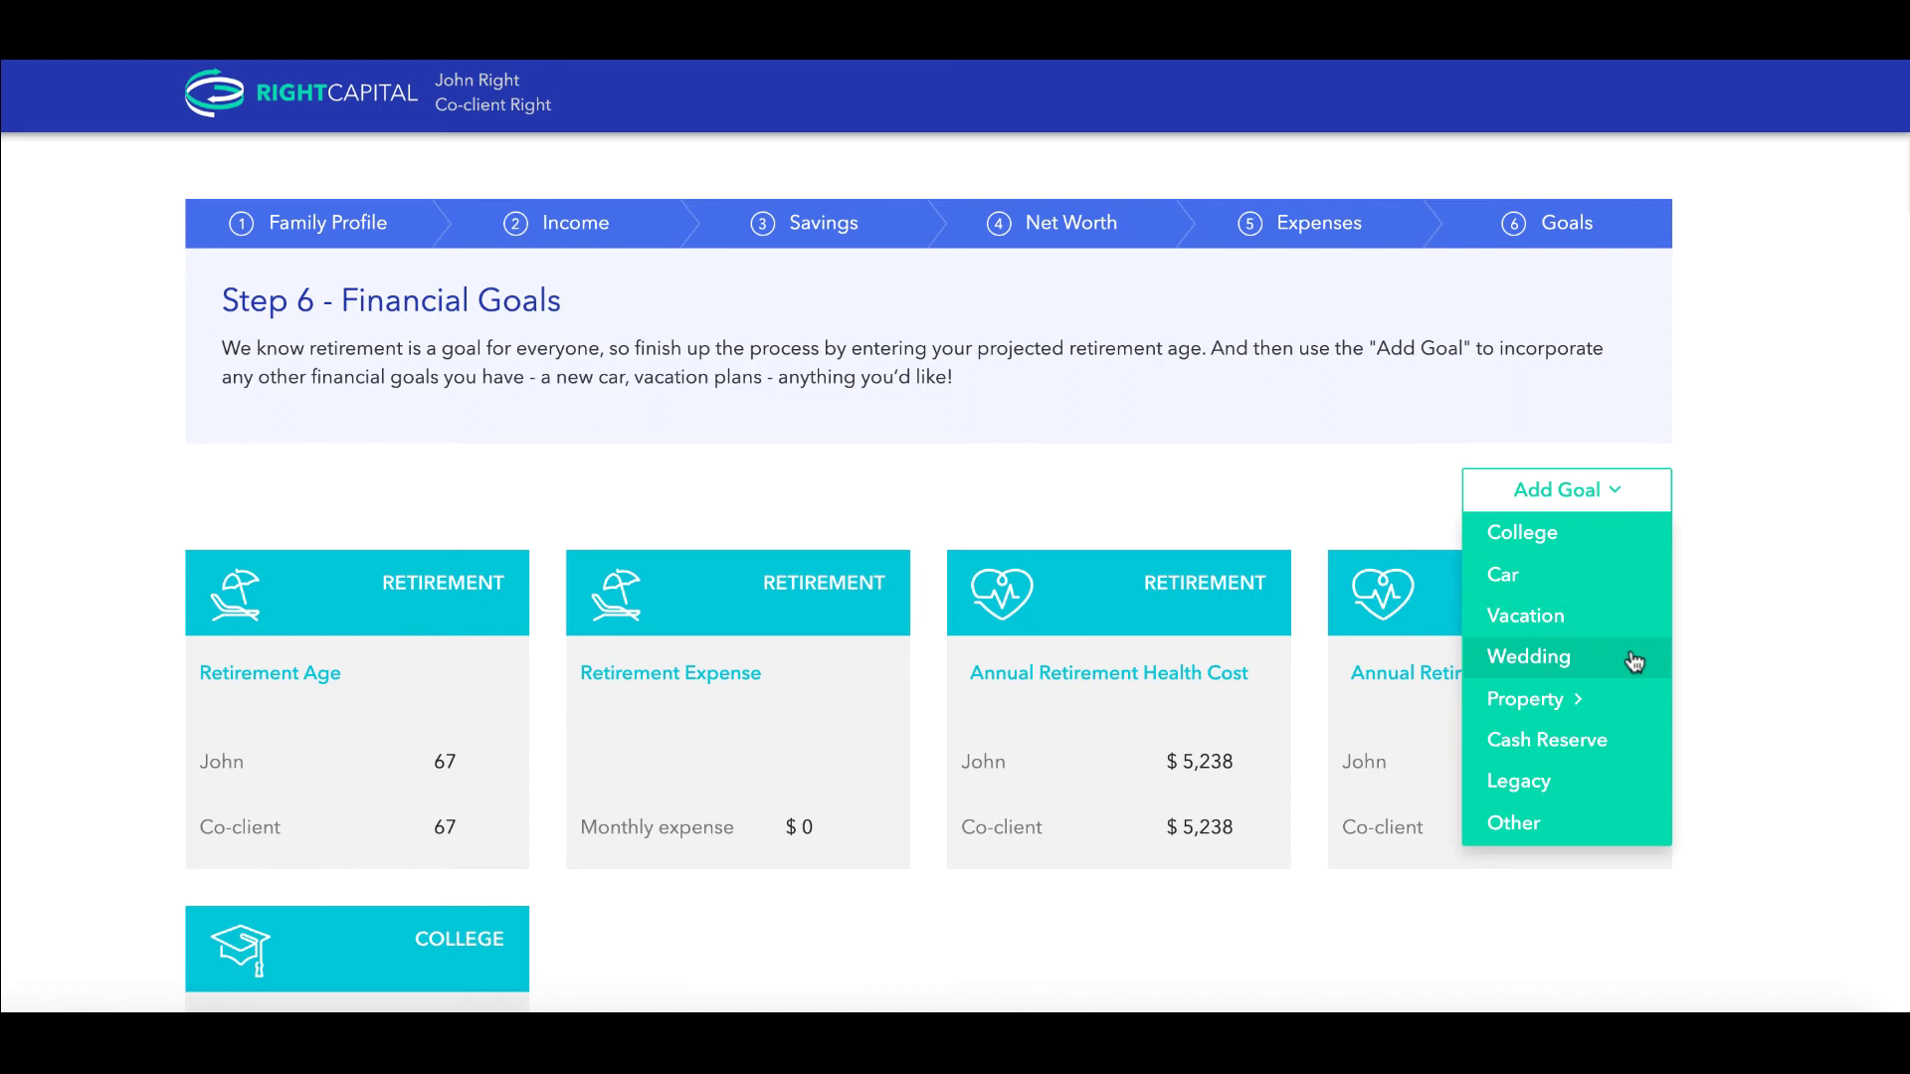
mouse_move(1632, 700)
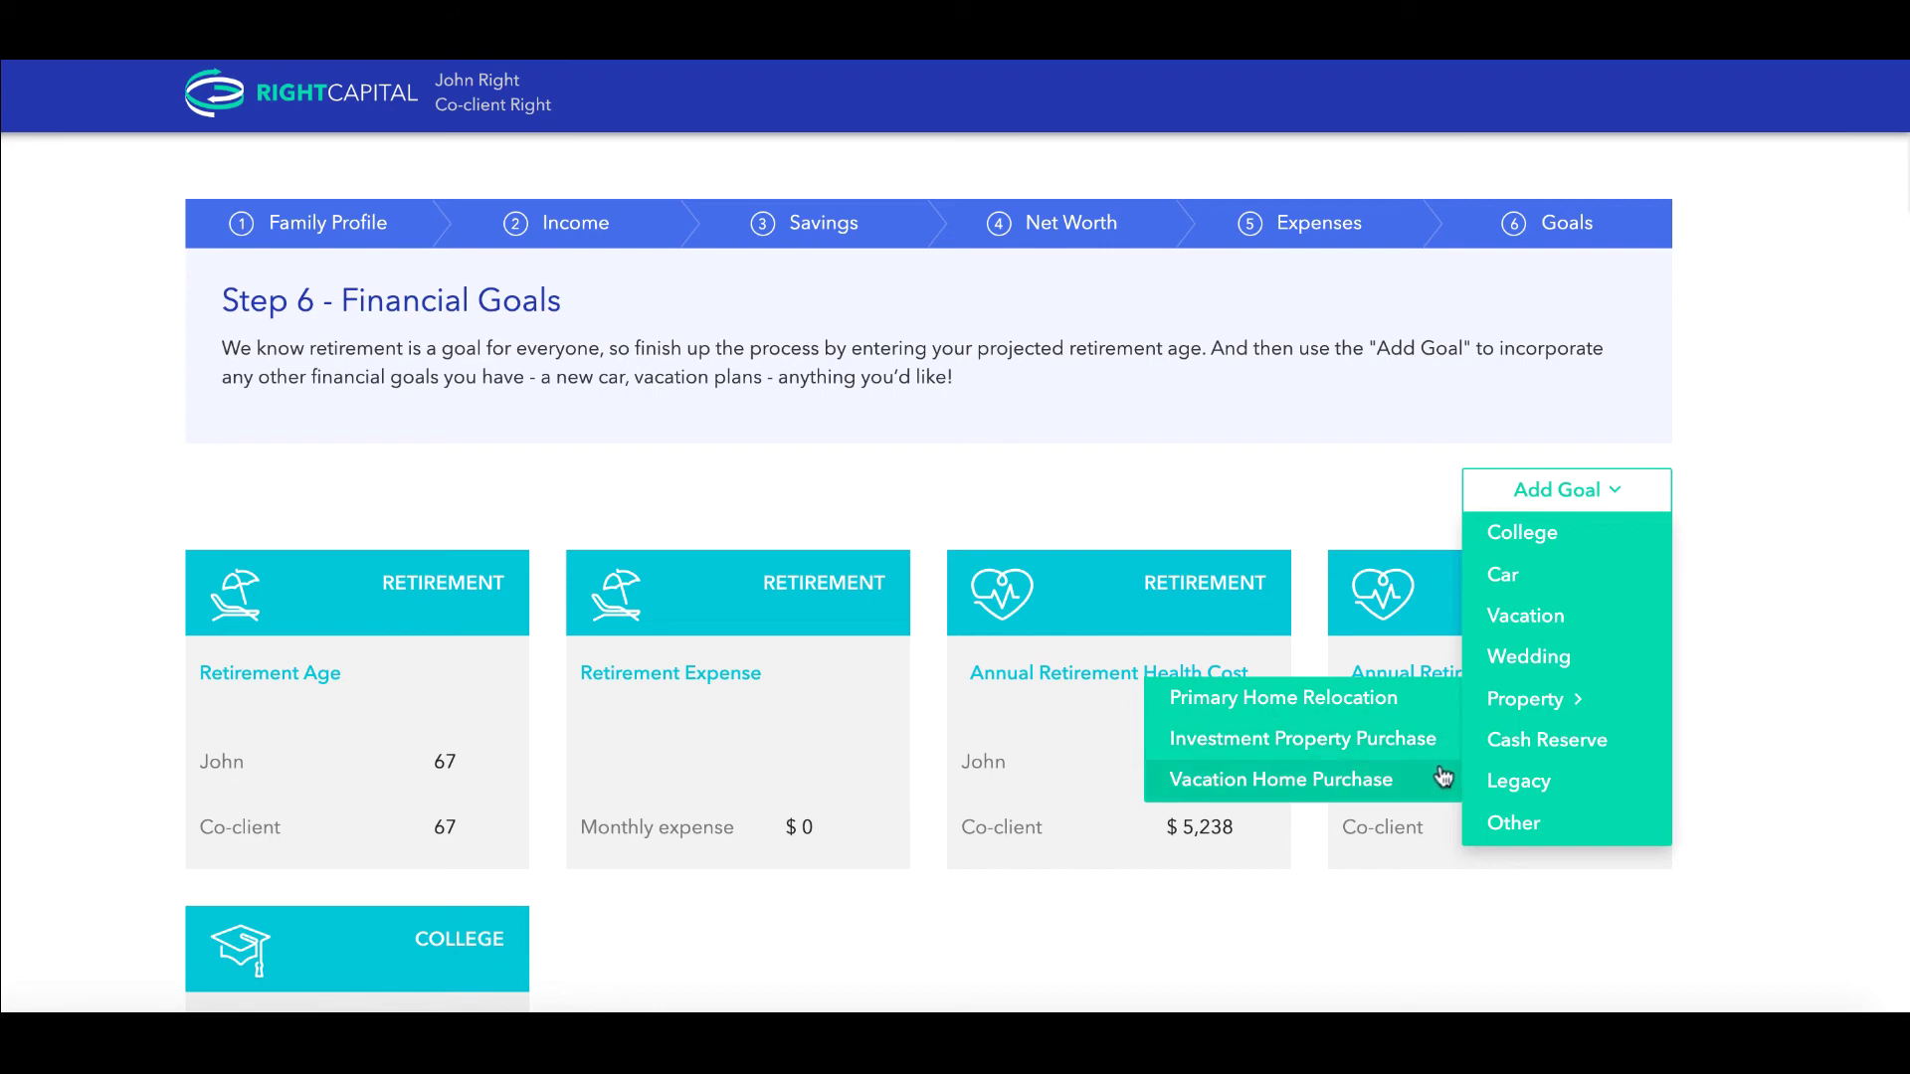
click(1433, 700)
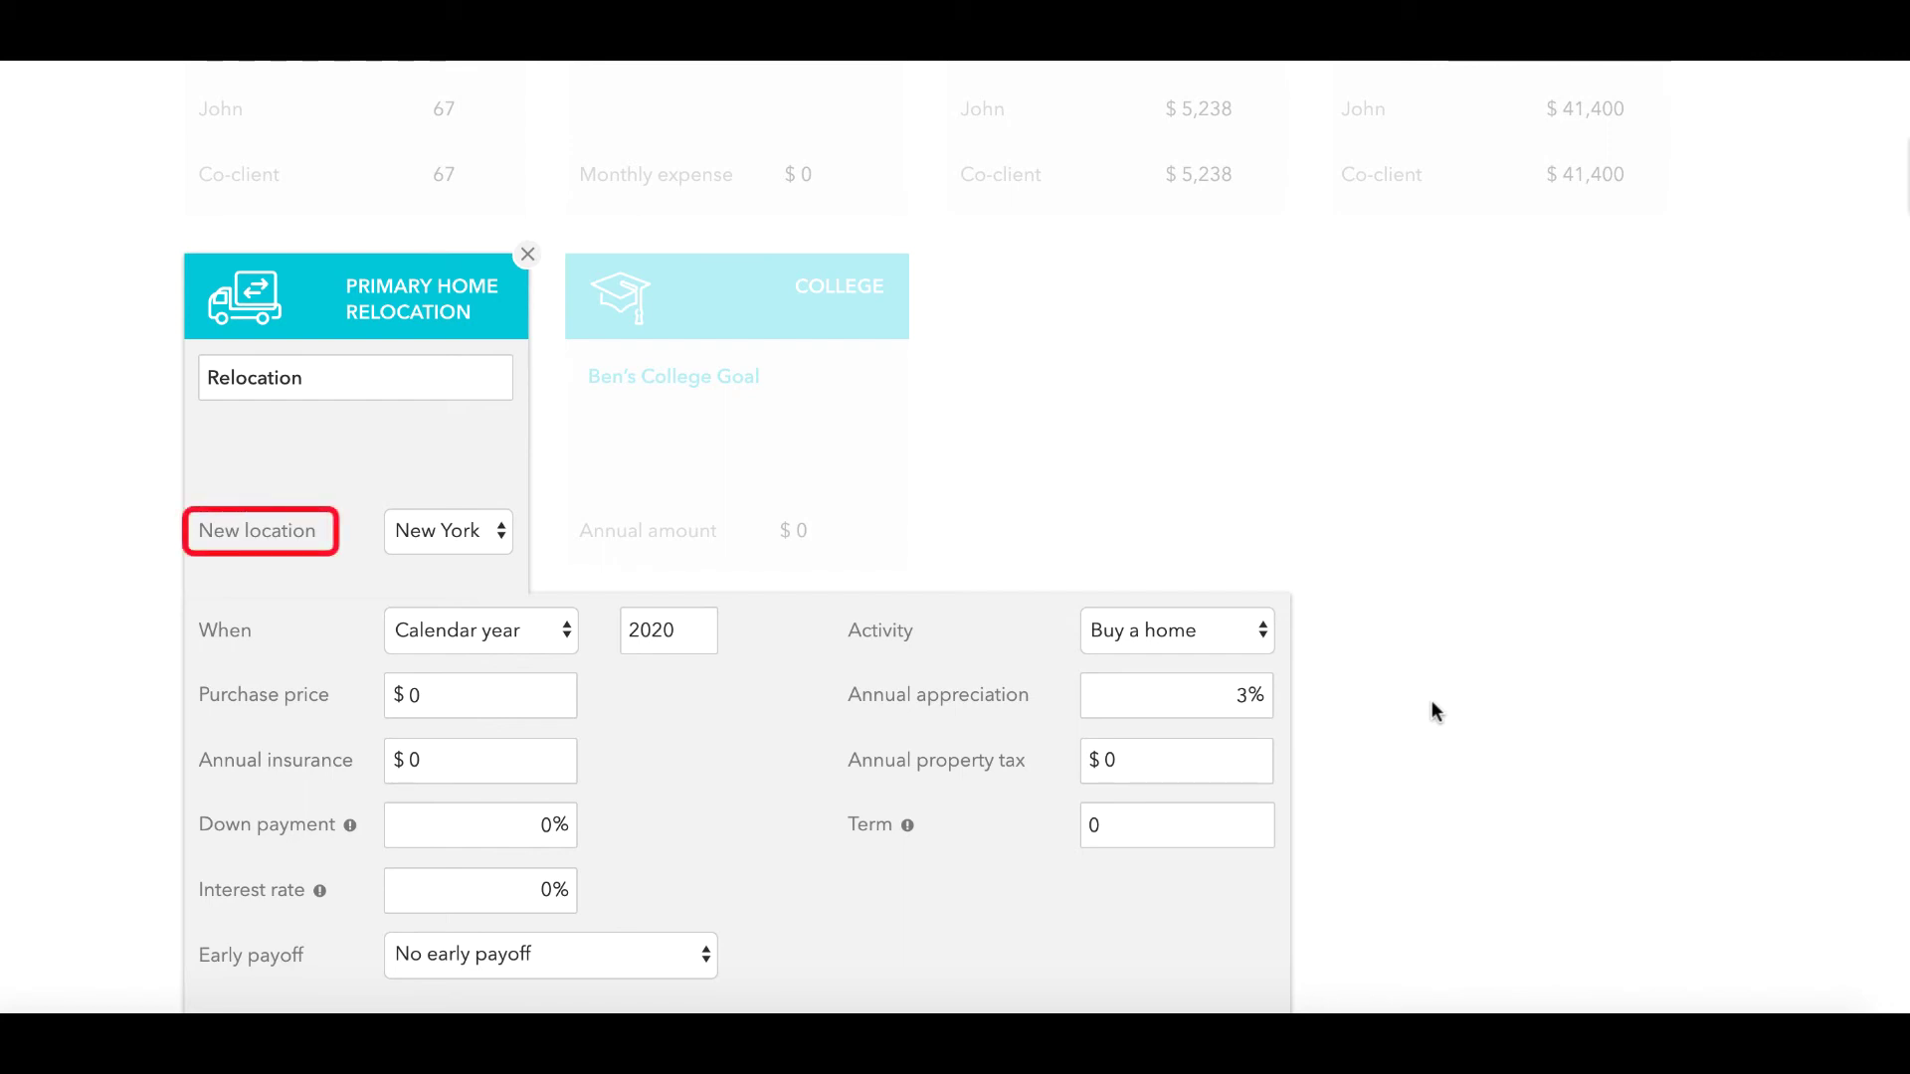
click(1430, 703)
scroll(1429, 702, up, 3)
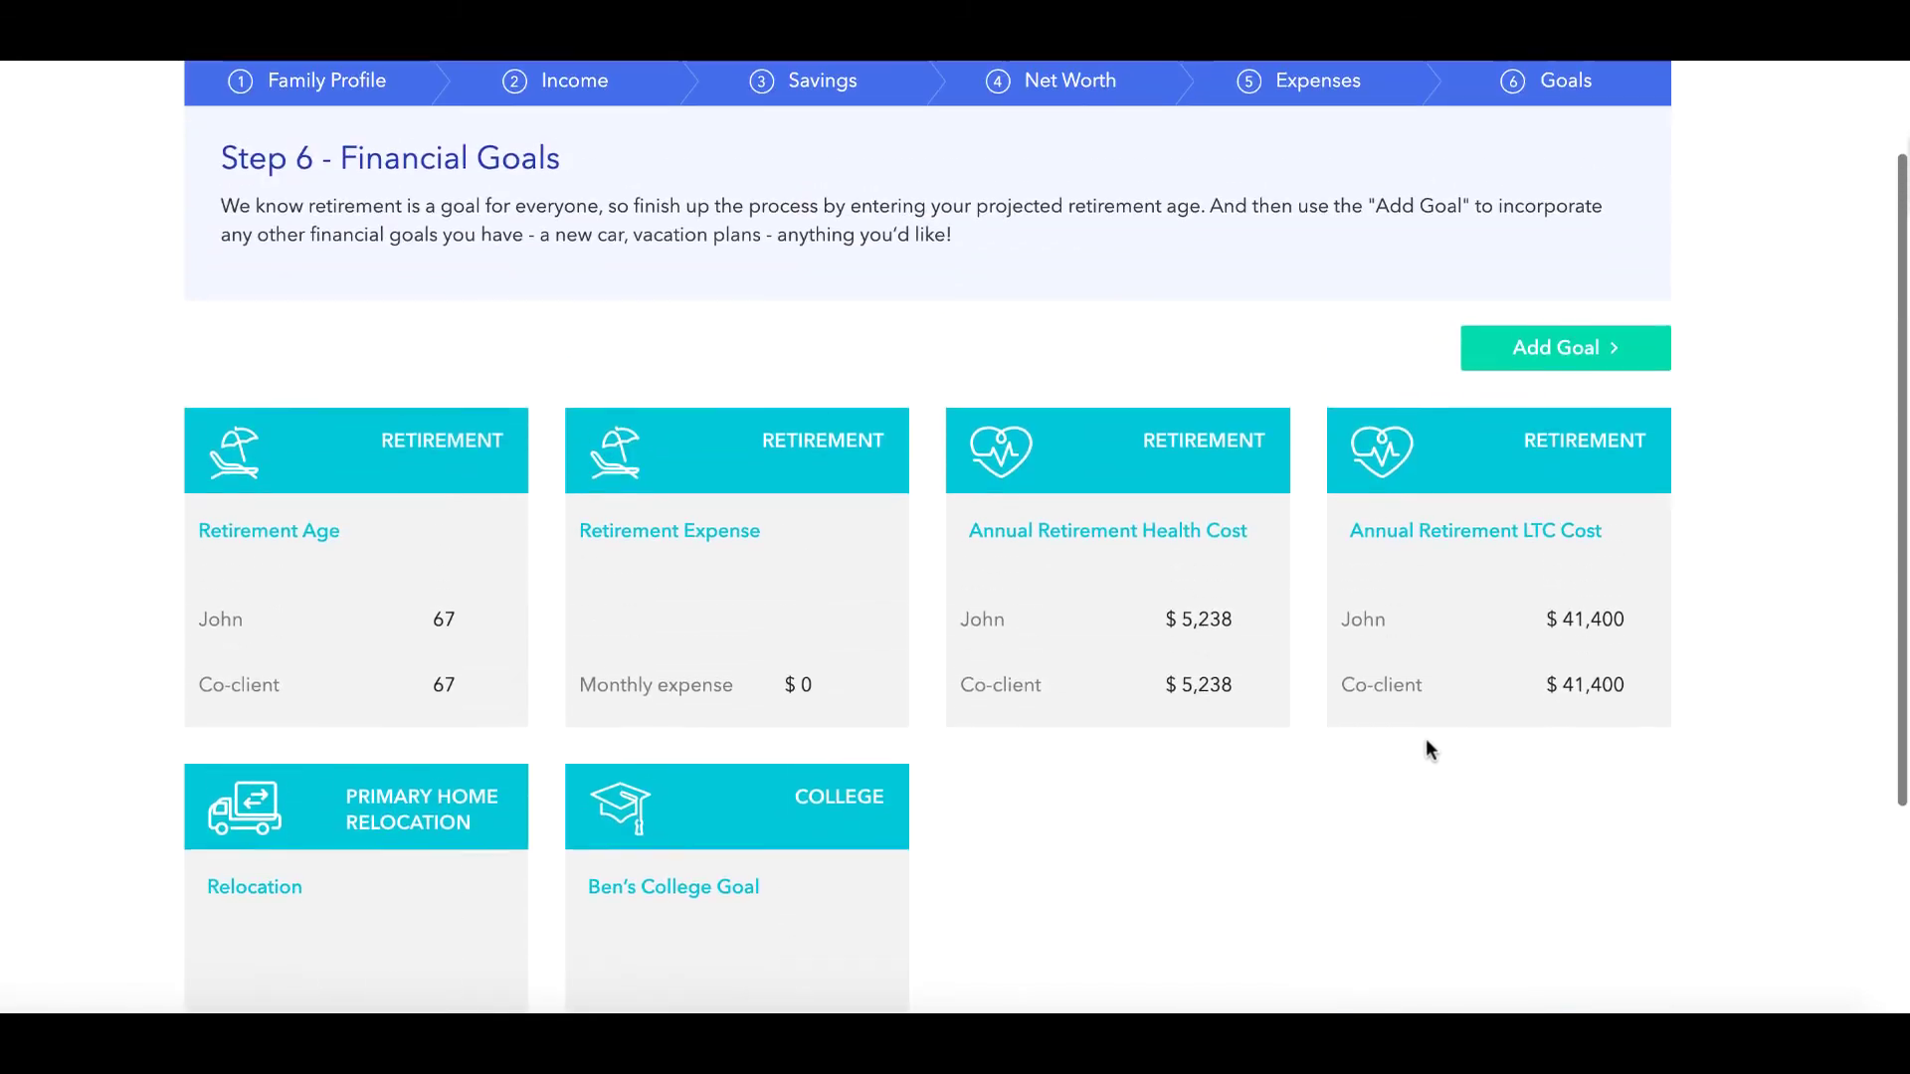
Step: Add a new goal of type Other to the financial plan
click(1646, 370)
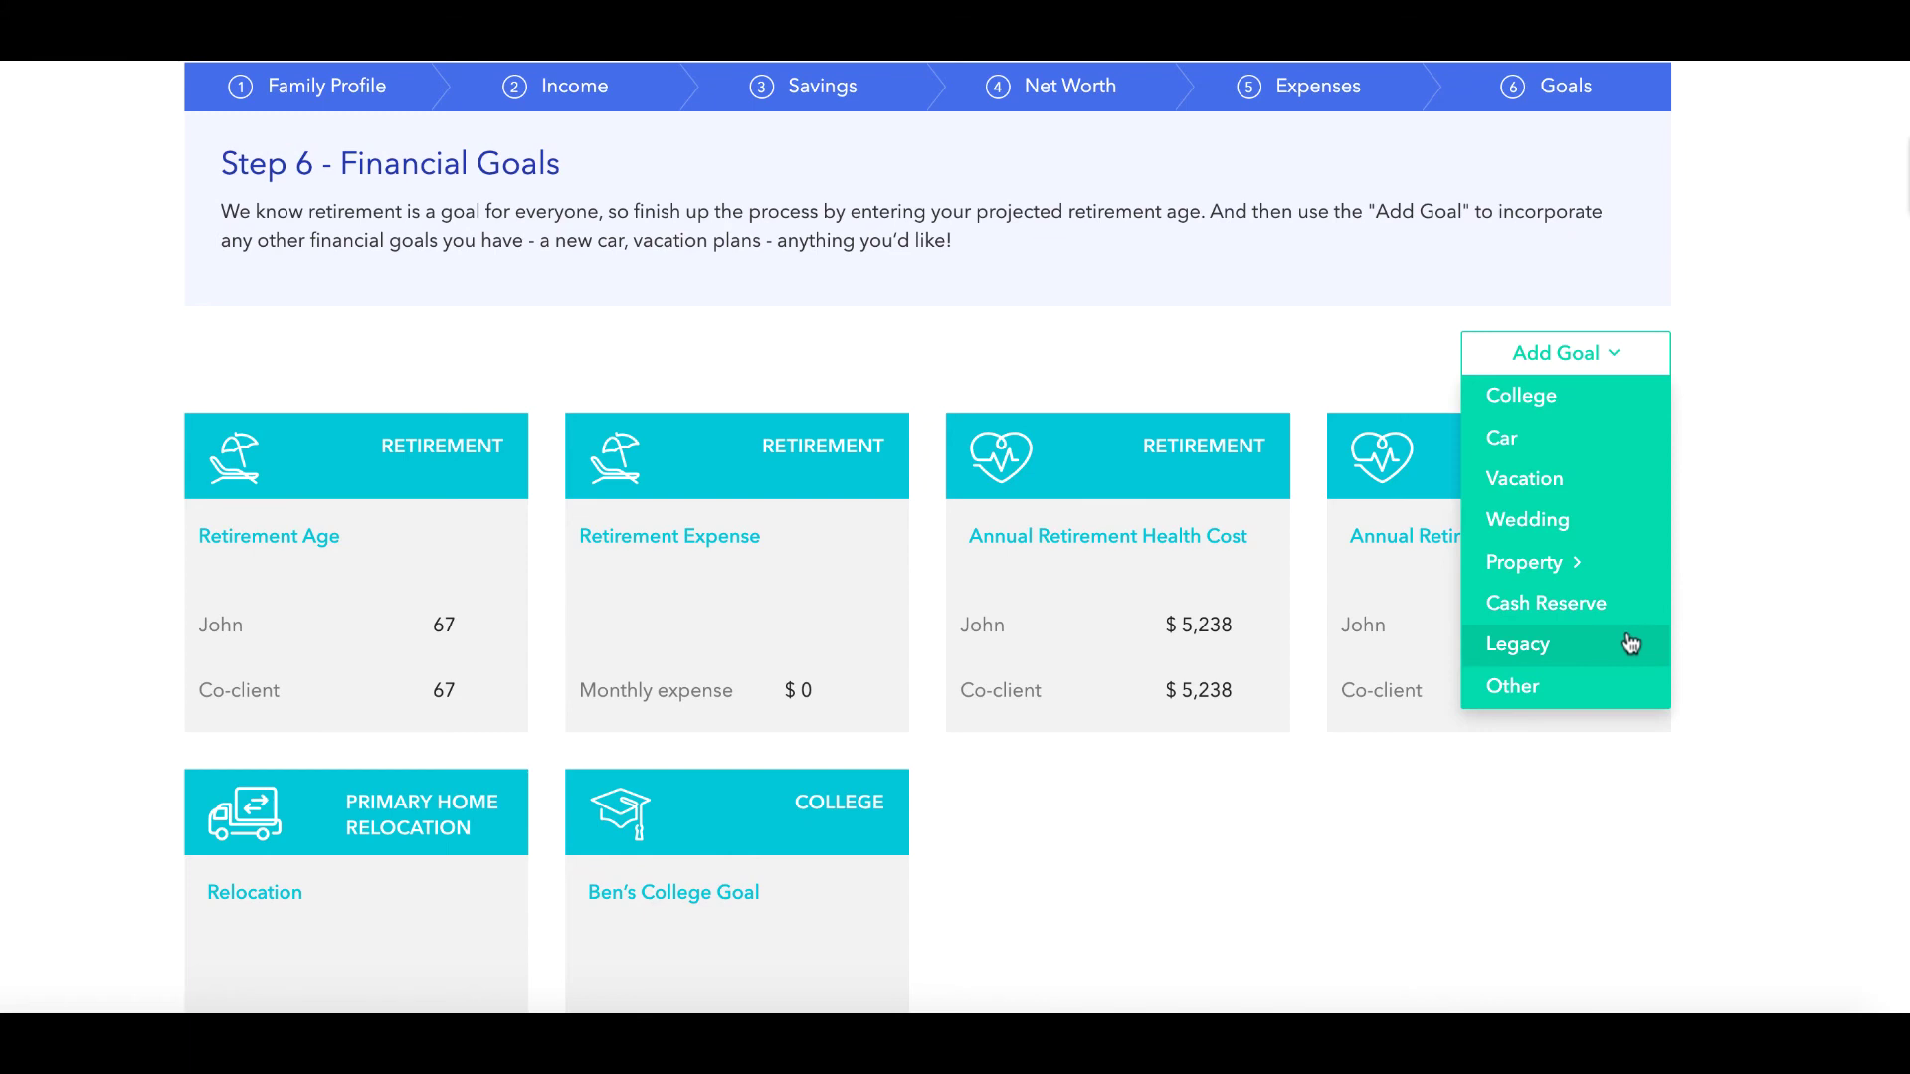
click(1631, 685)
scroll(1630, 686, down, 3)
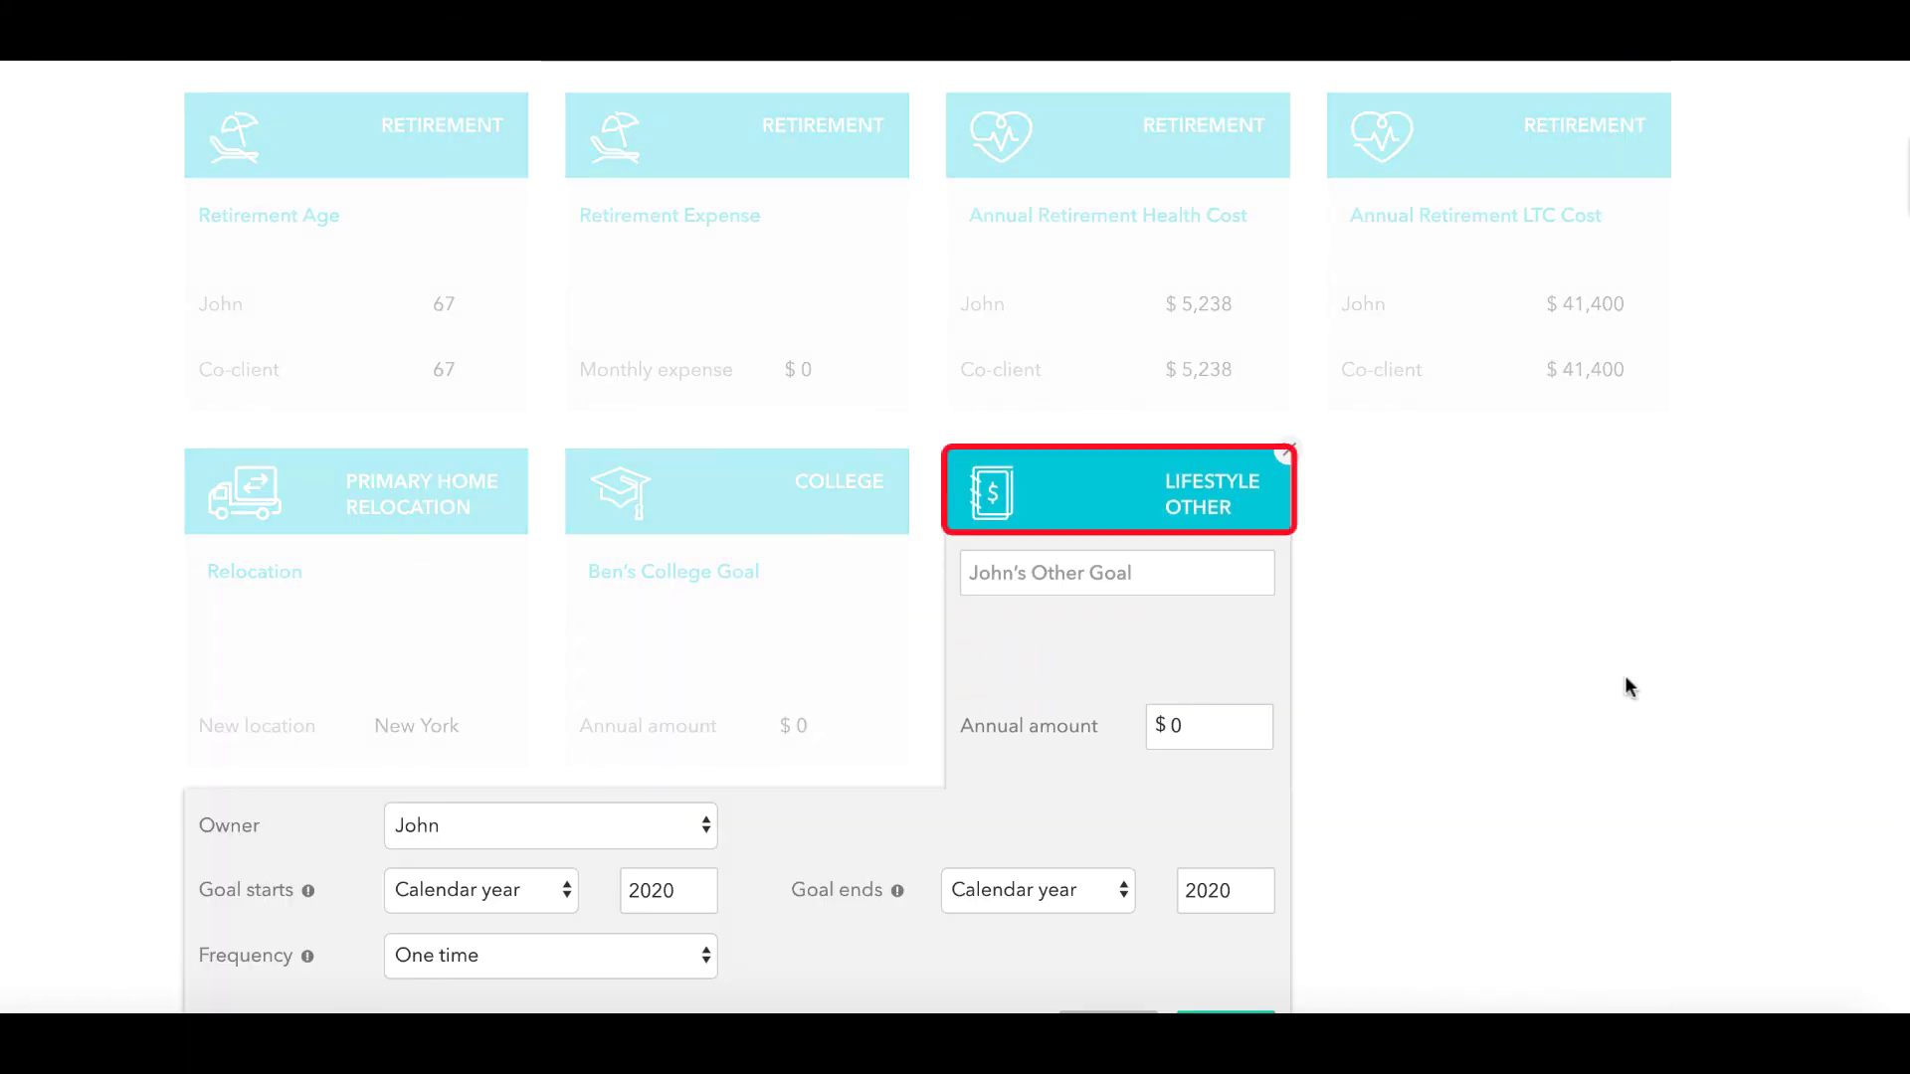
scroll(1625, 678, down, 1)
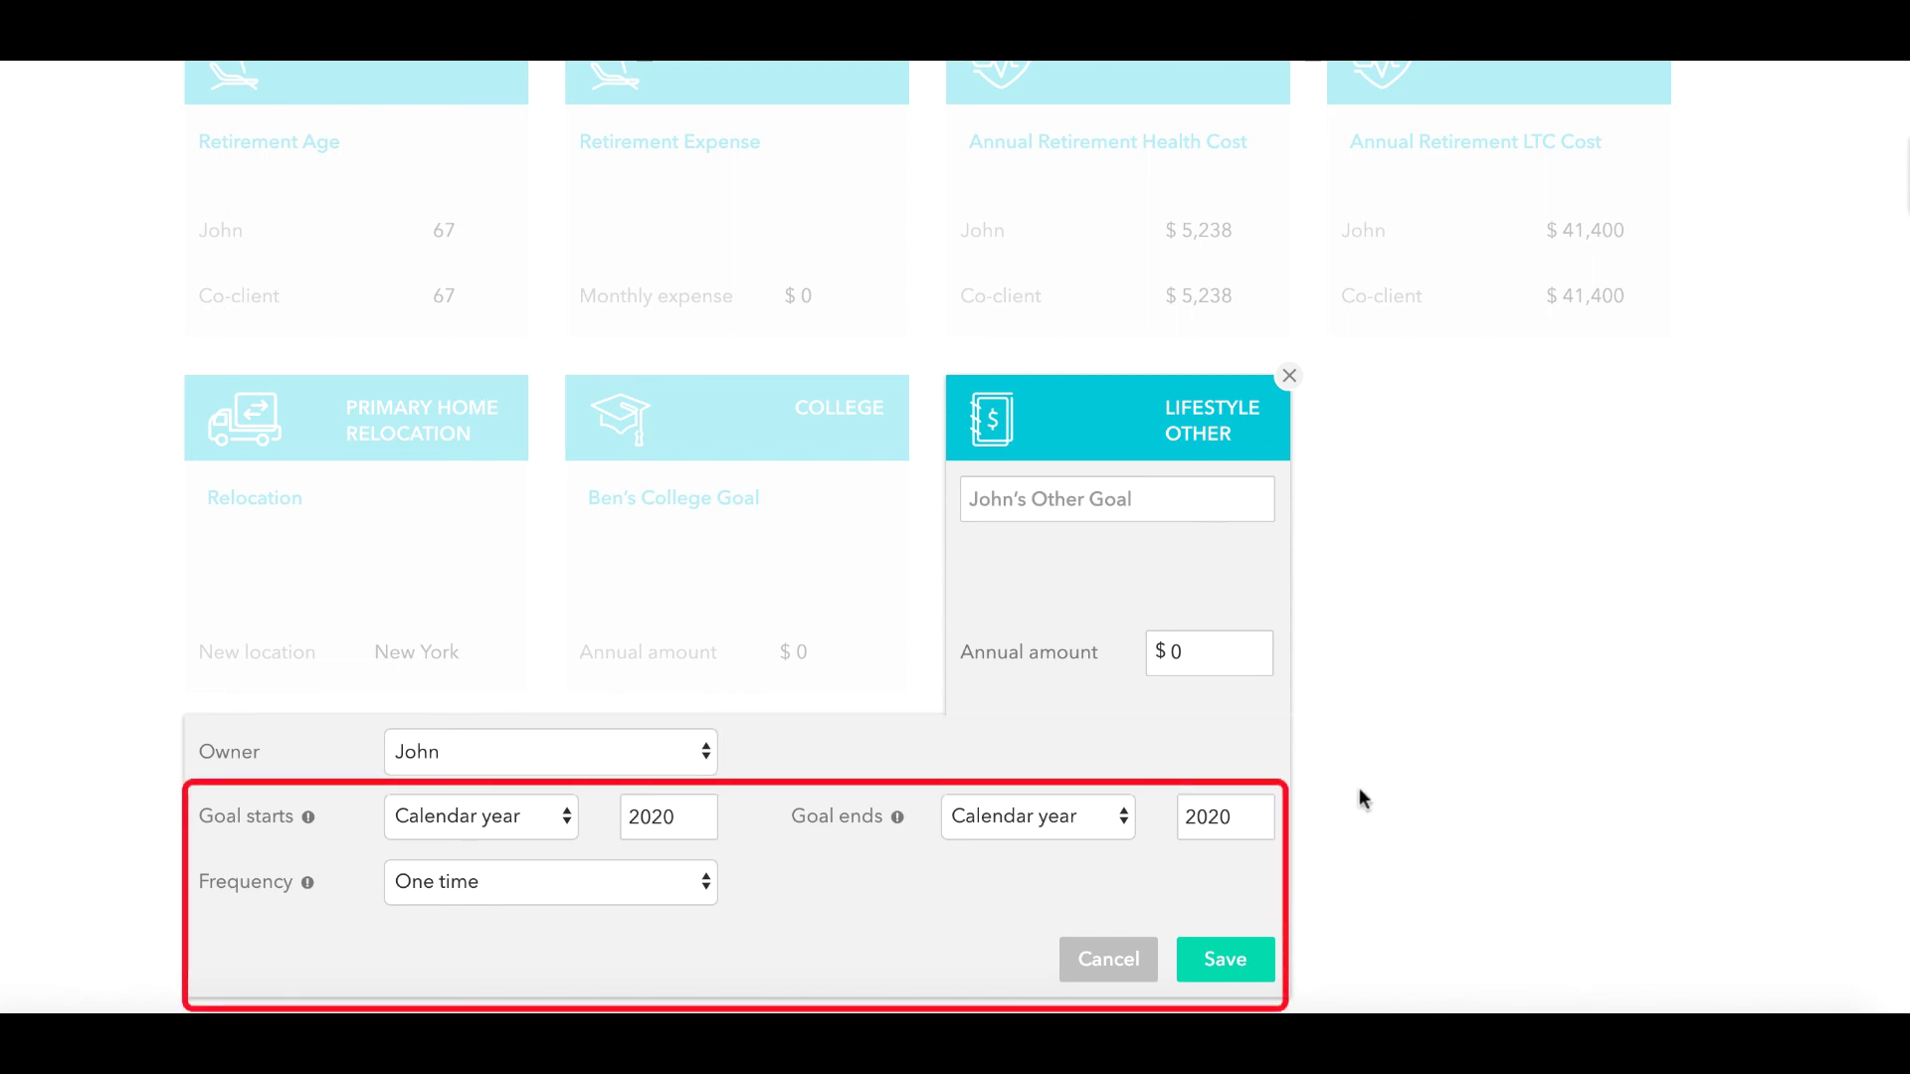
Step: Set the Other goal to end in calendar year 2025 with a frequency of Every 1 year, and save it
click(1238, 819)
drag(1237, 820, 1222, 821)
text(5)
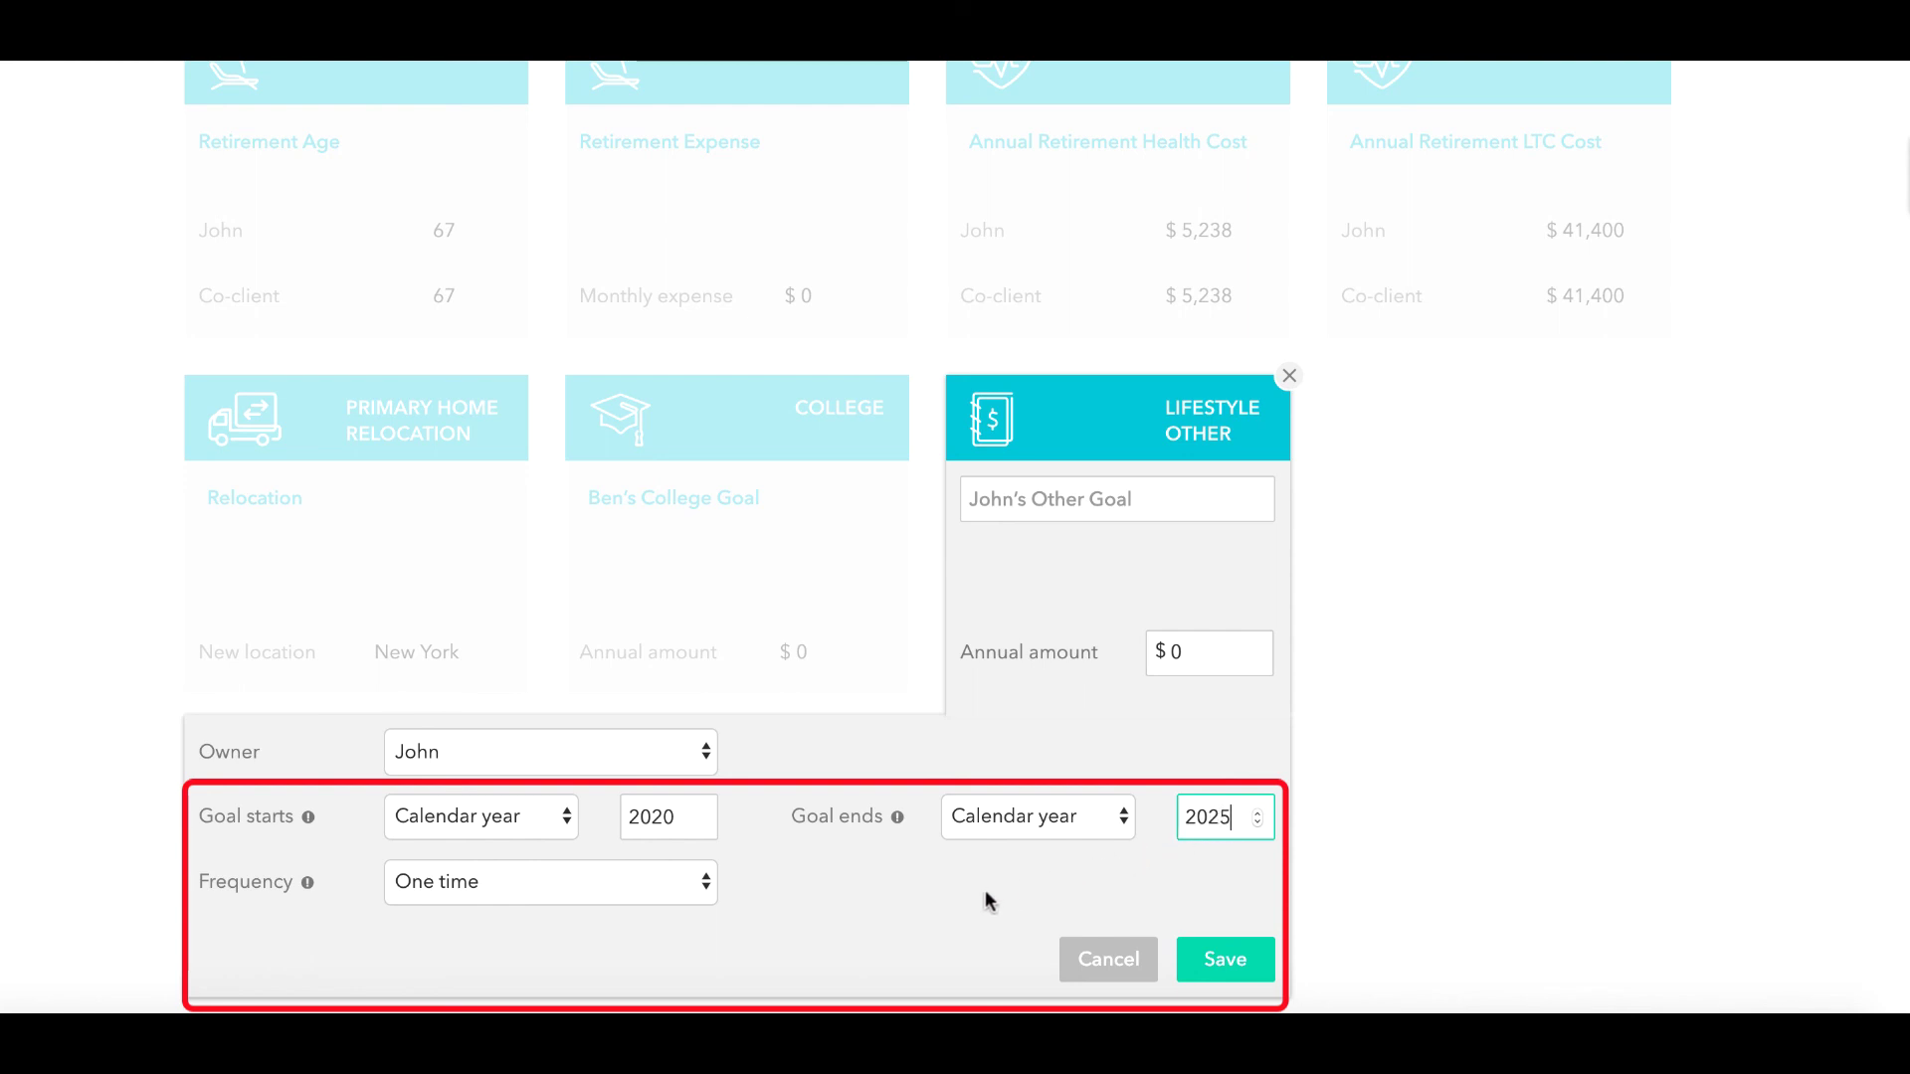
click(708, 895)
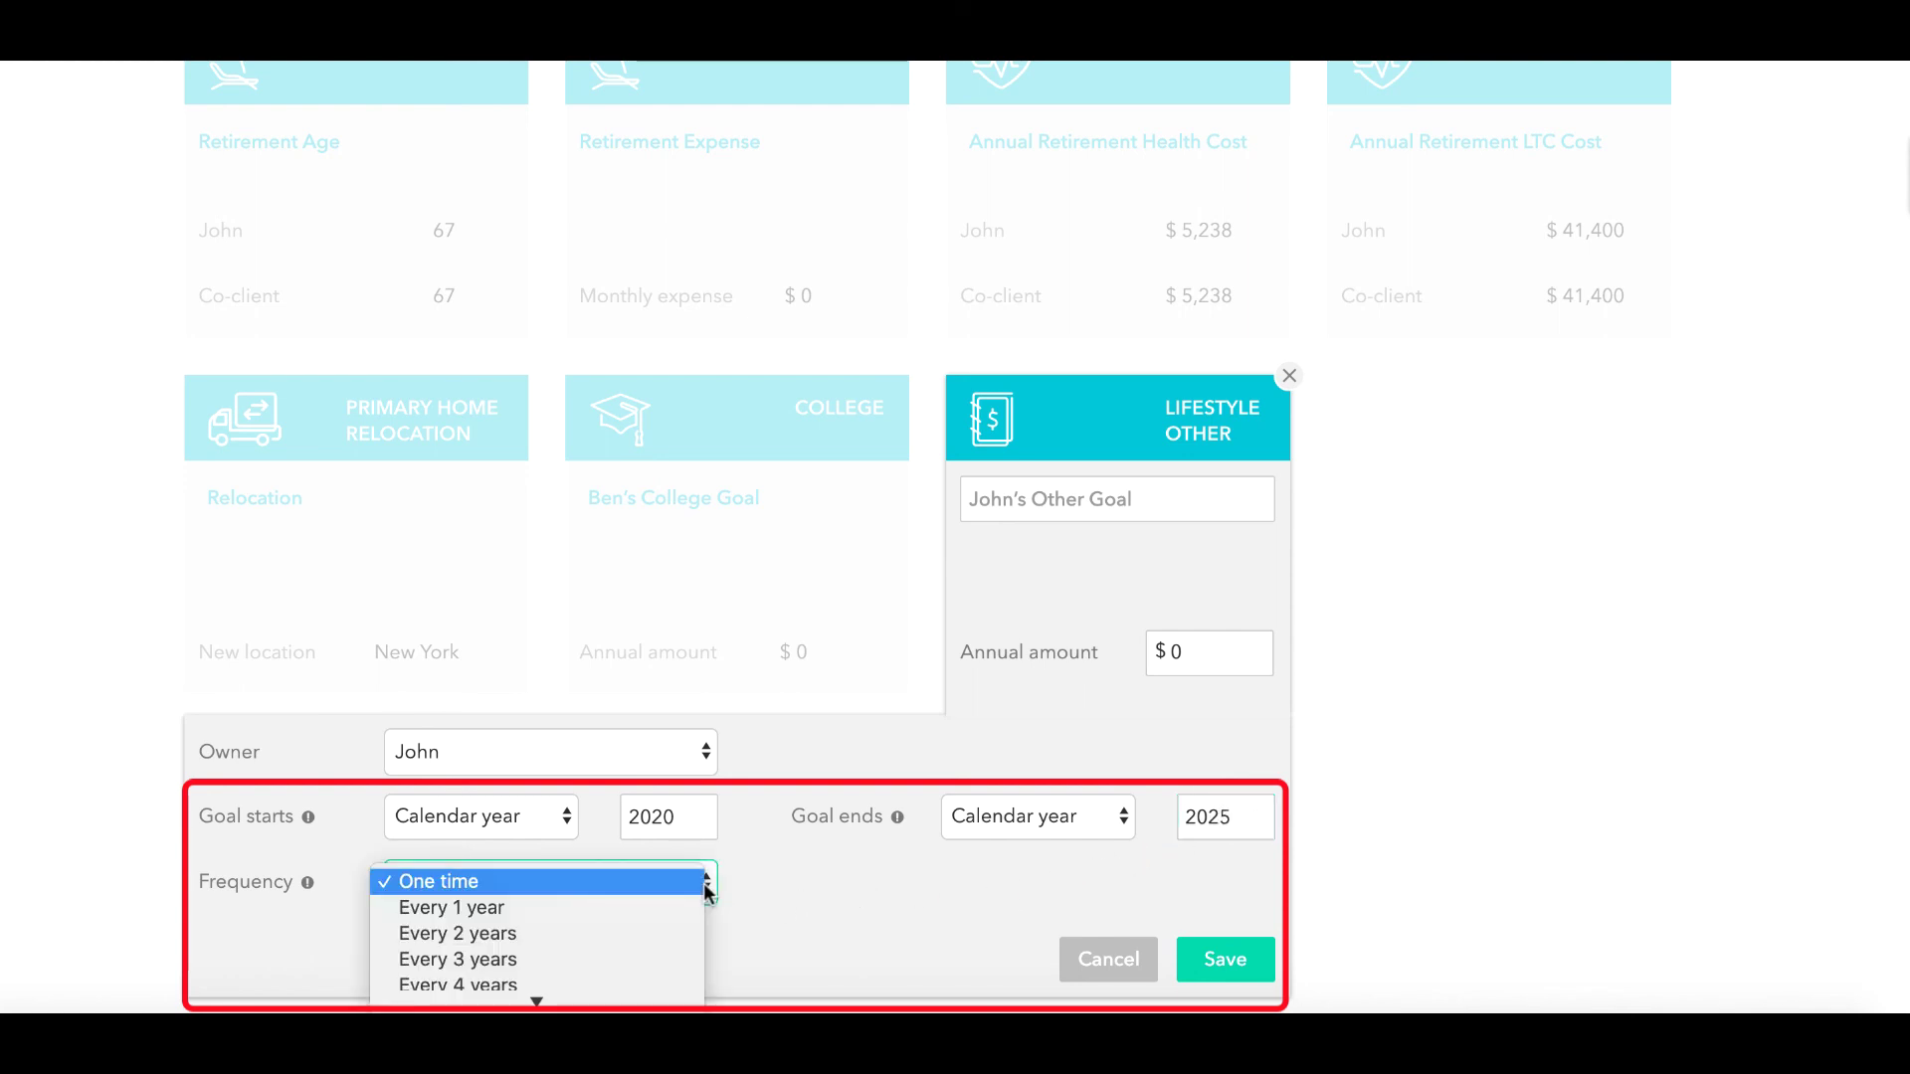
click(701, 907)
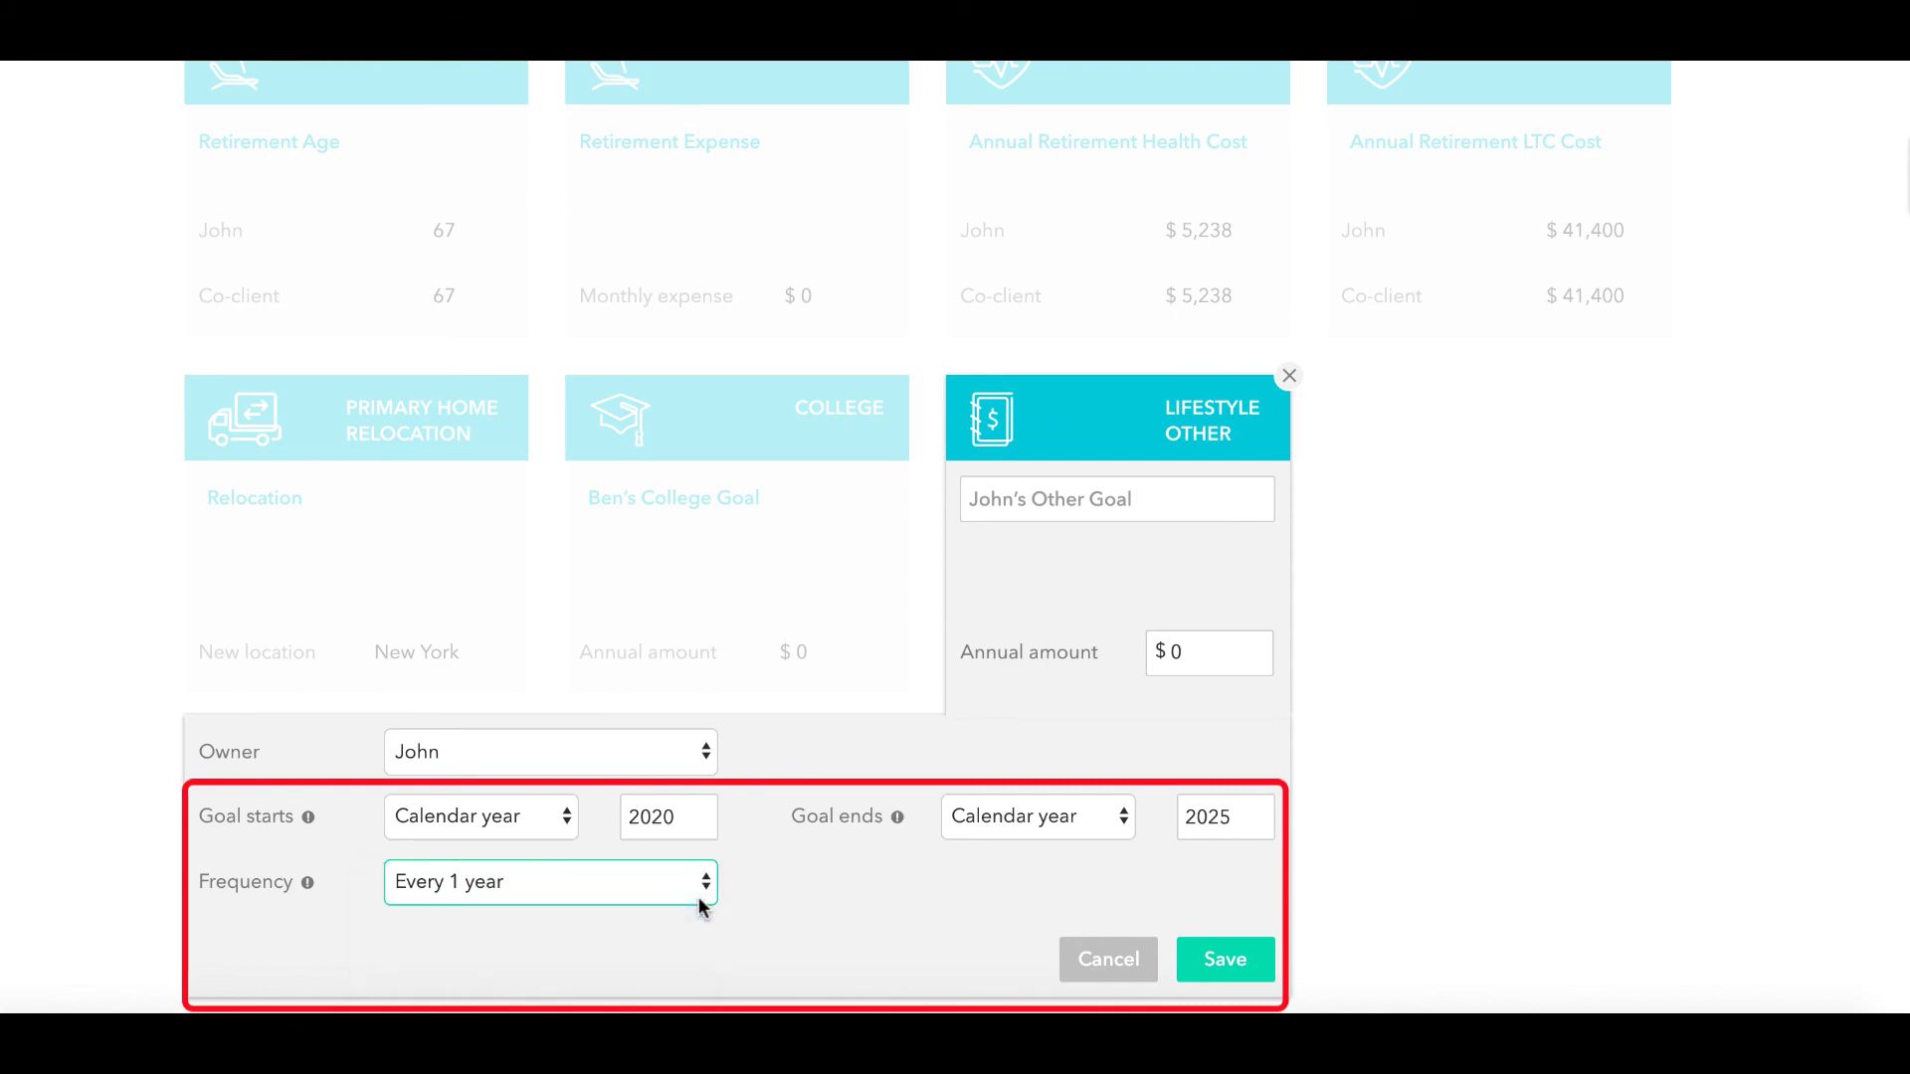
click(1193, 963)
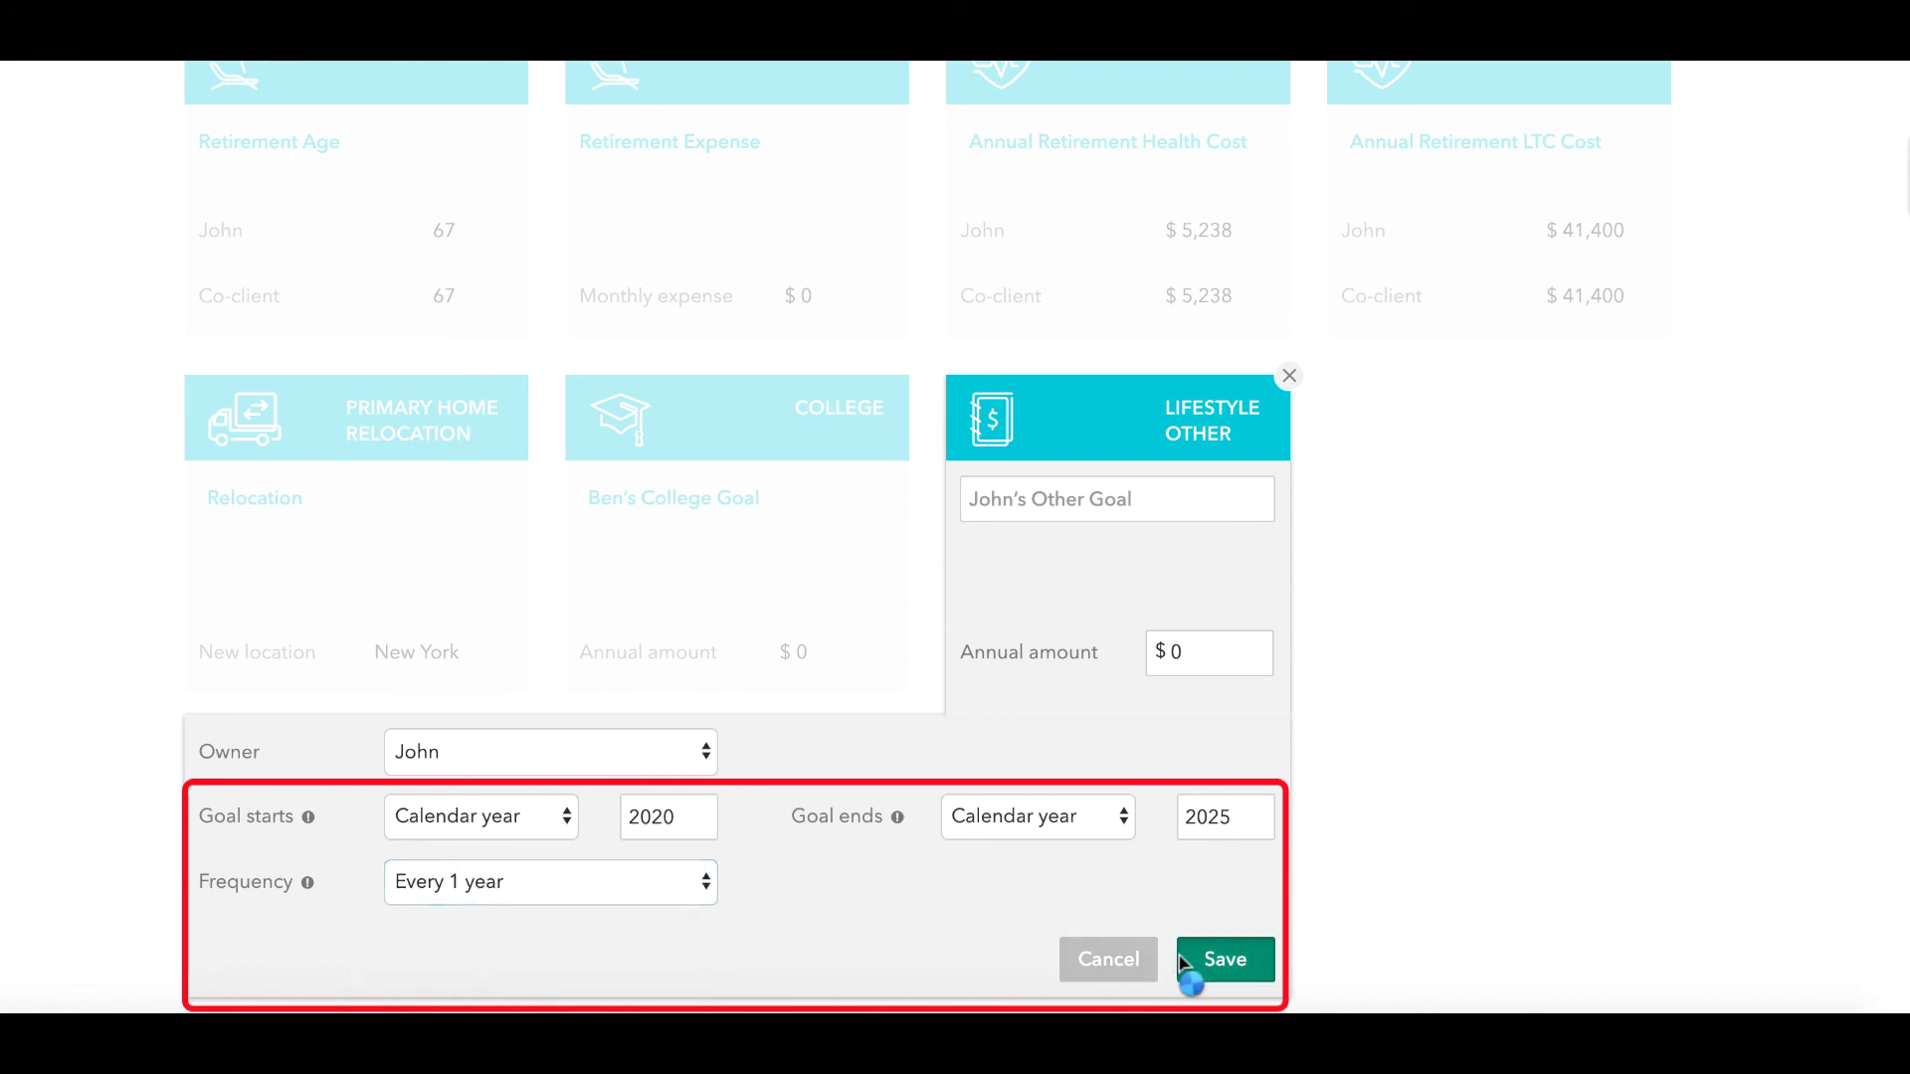
Step: View the support chat and close it, and return from the client's plan to the advisor's client list
scroll(1518, 668, up, 5)
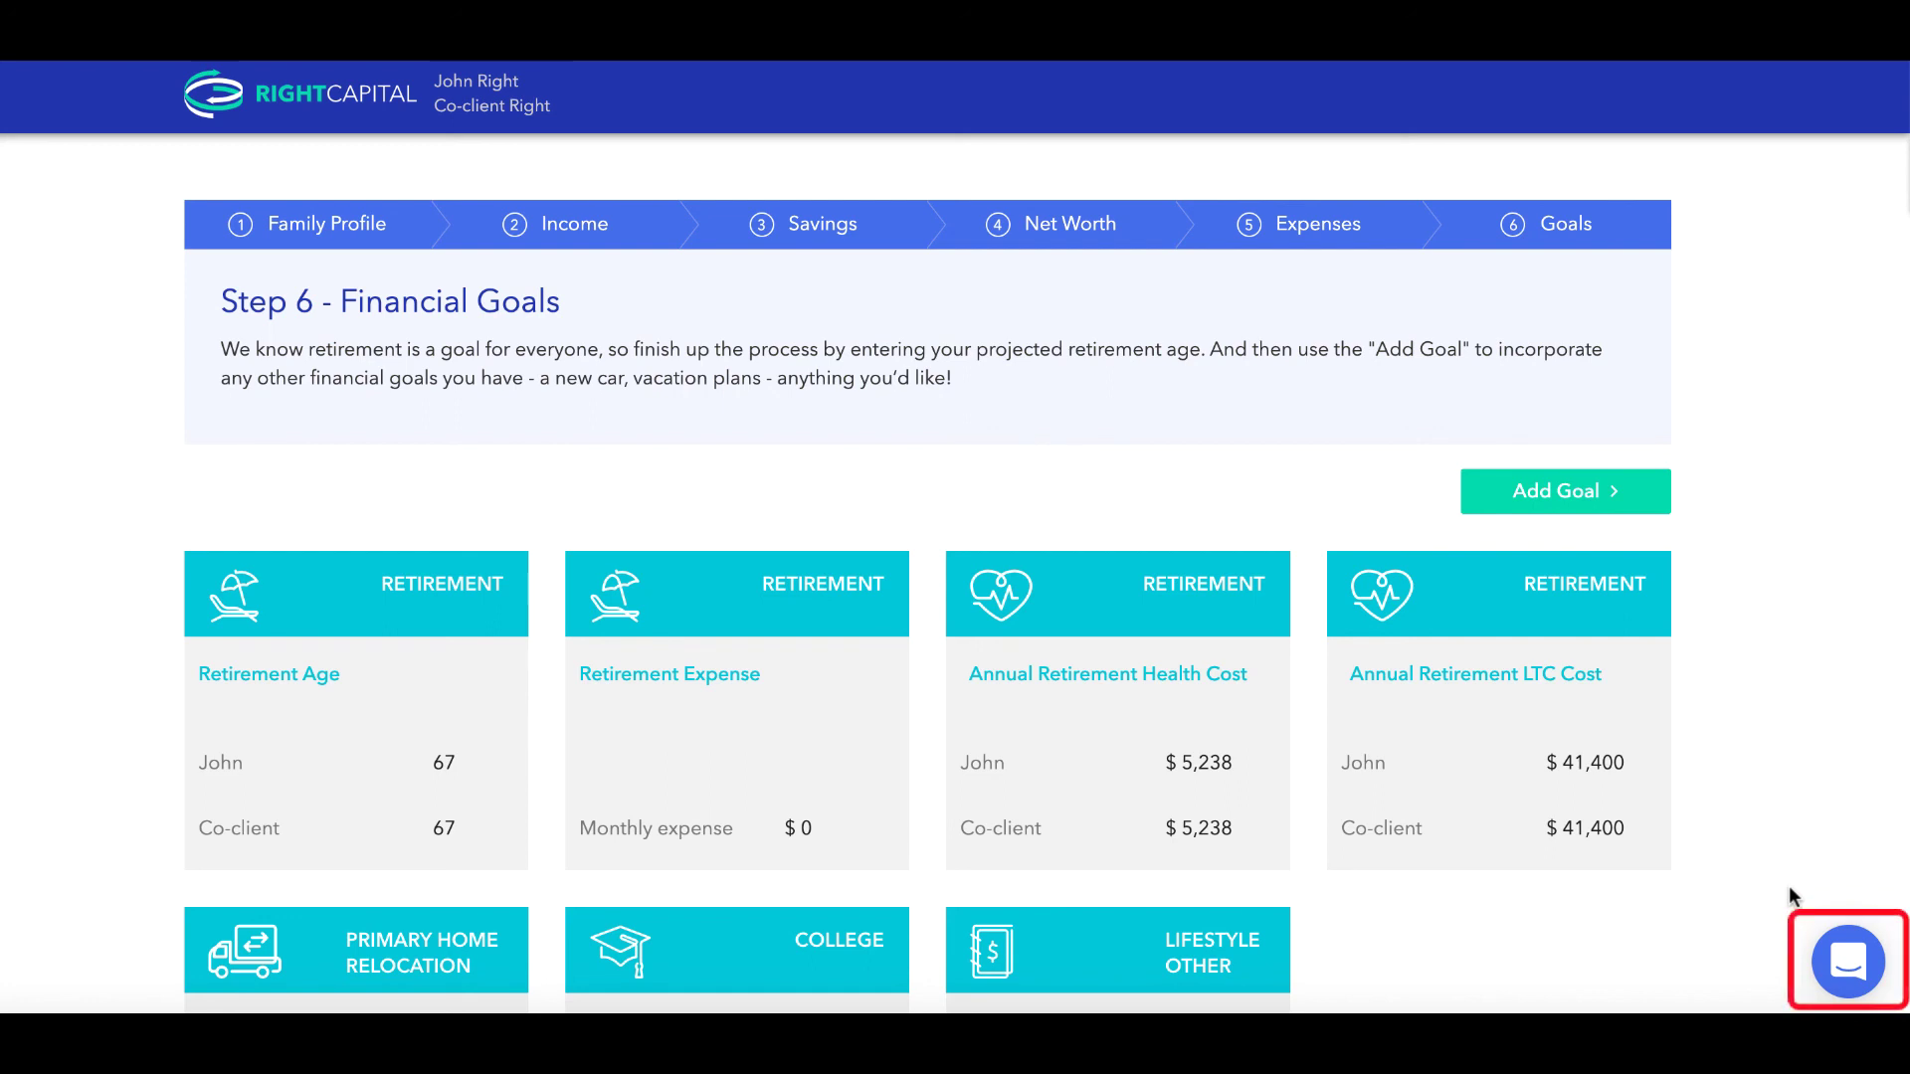
click(1840, 983)
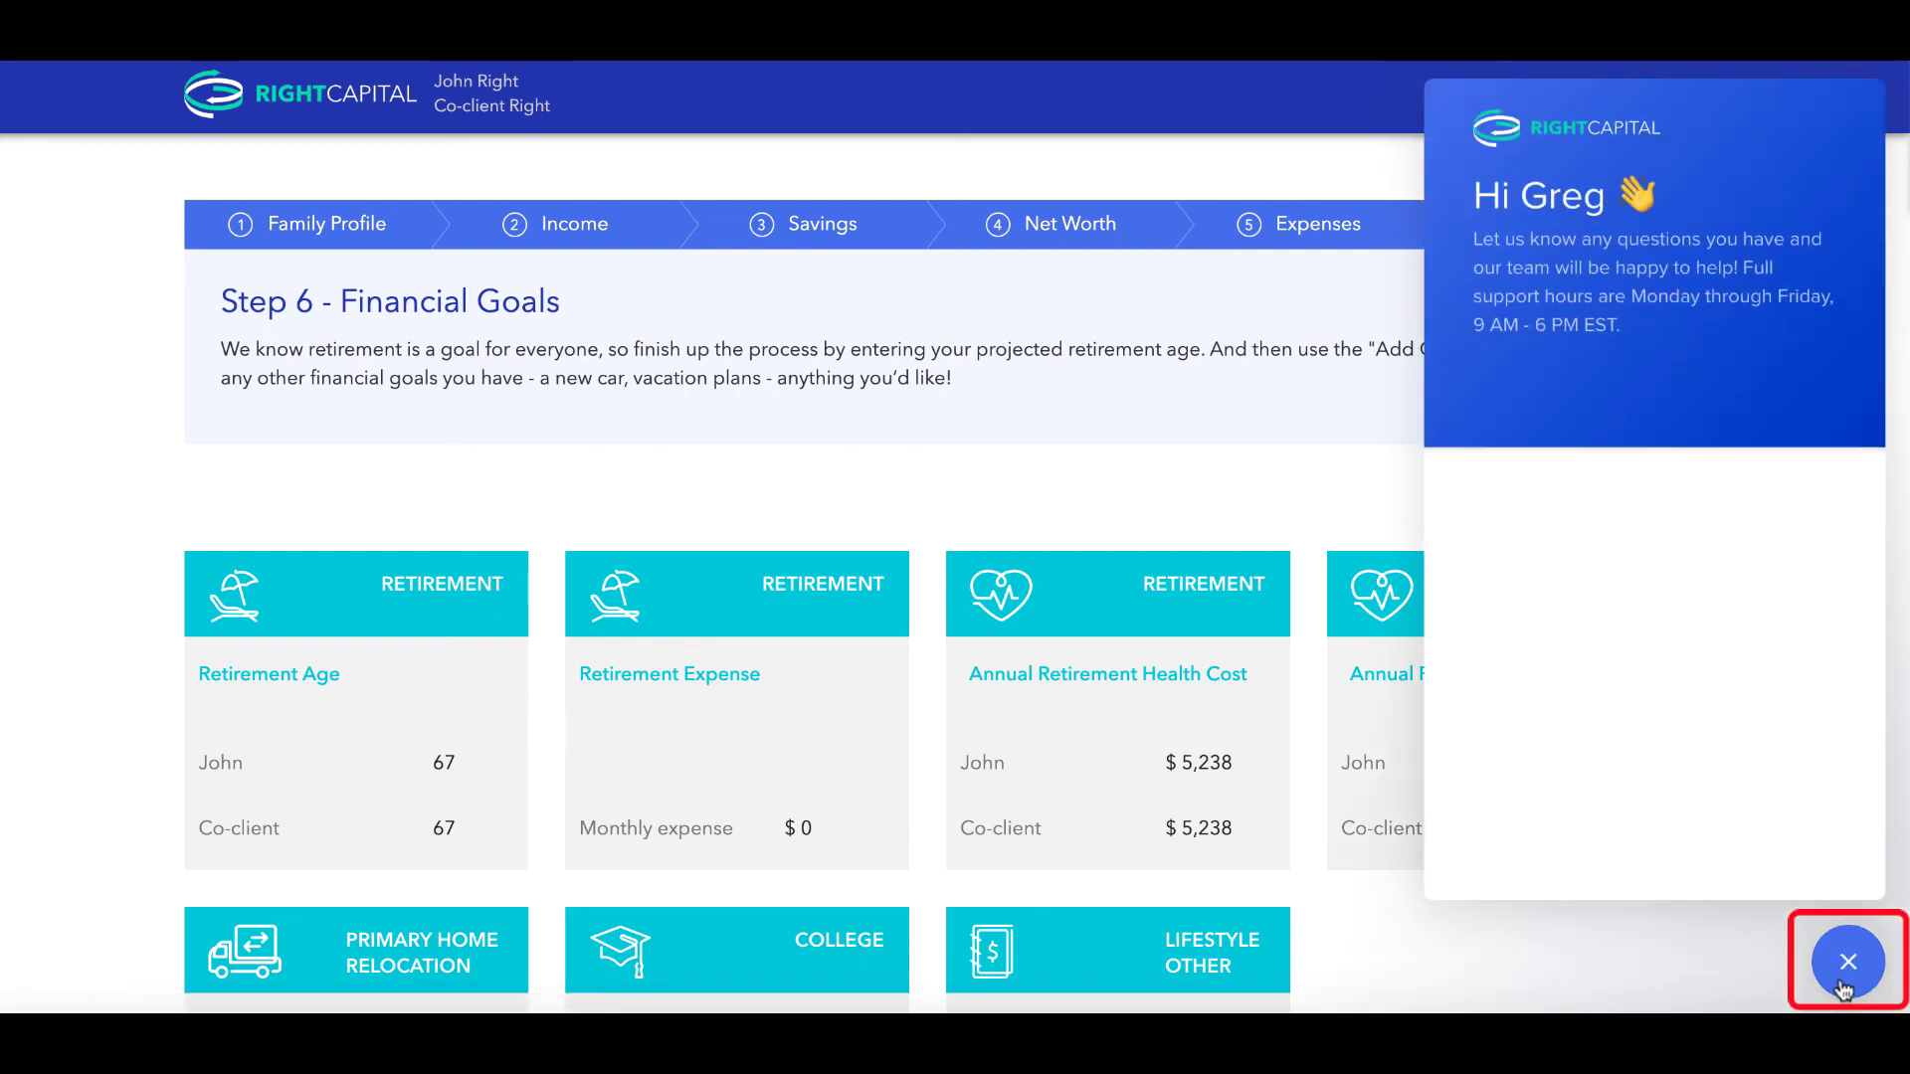
click(1843, 983)
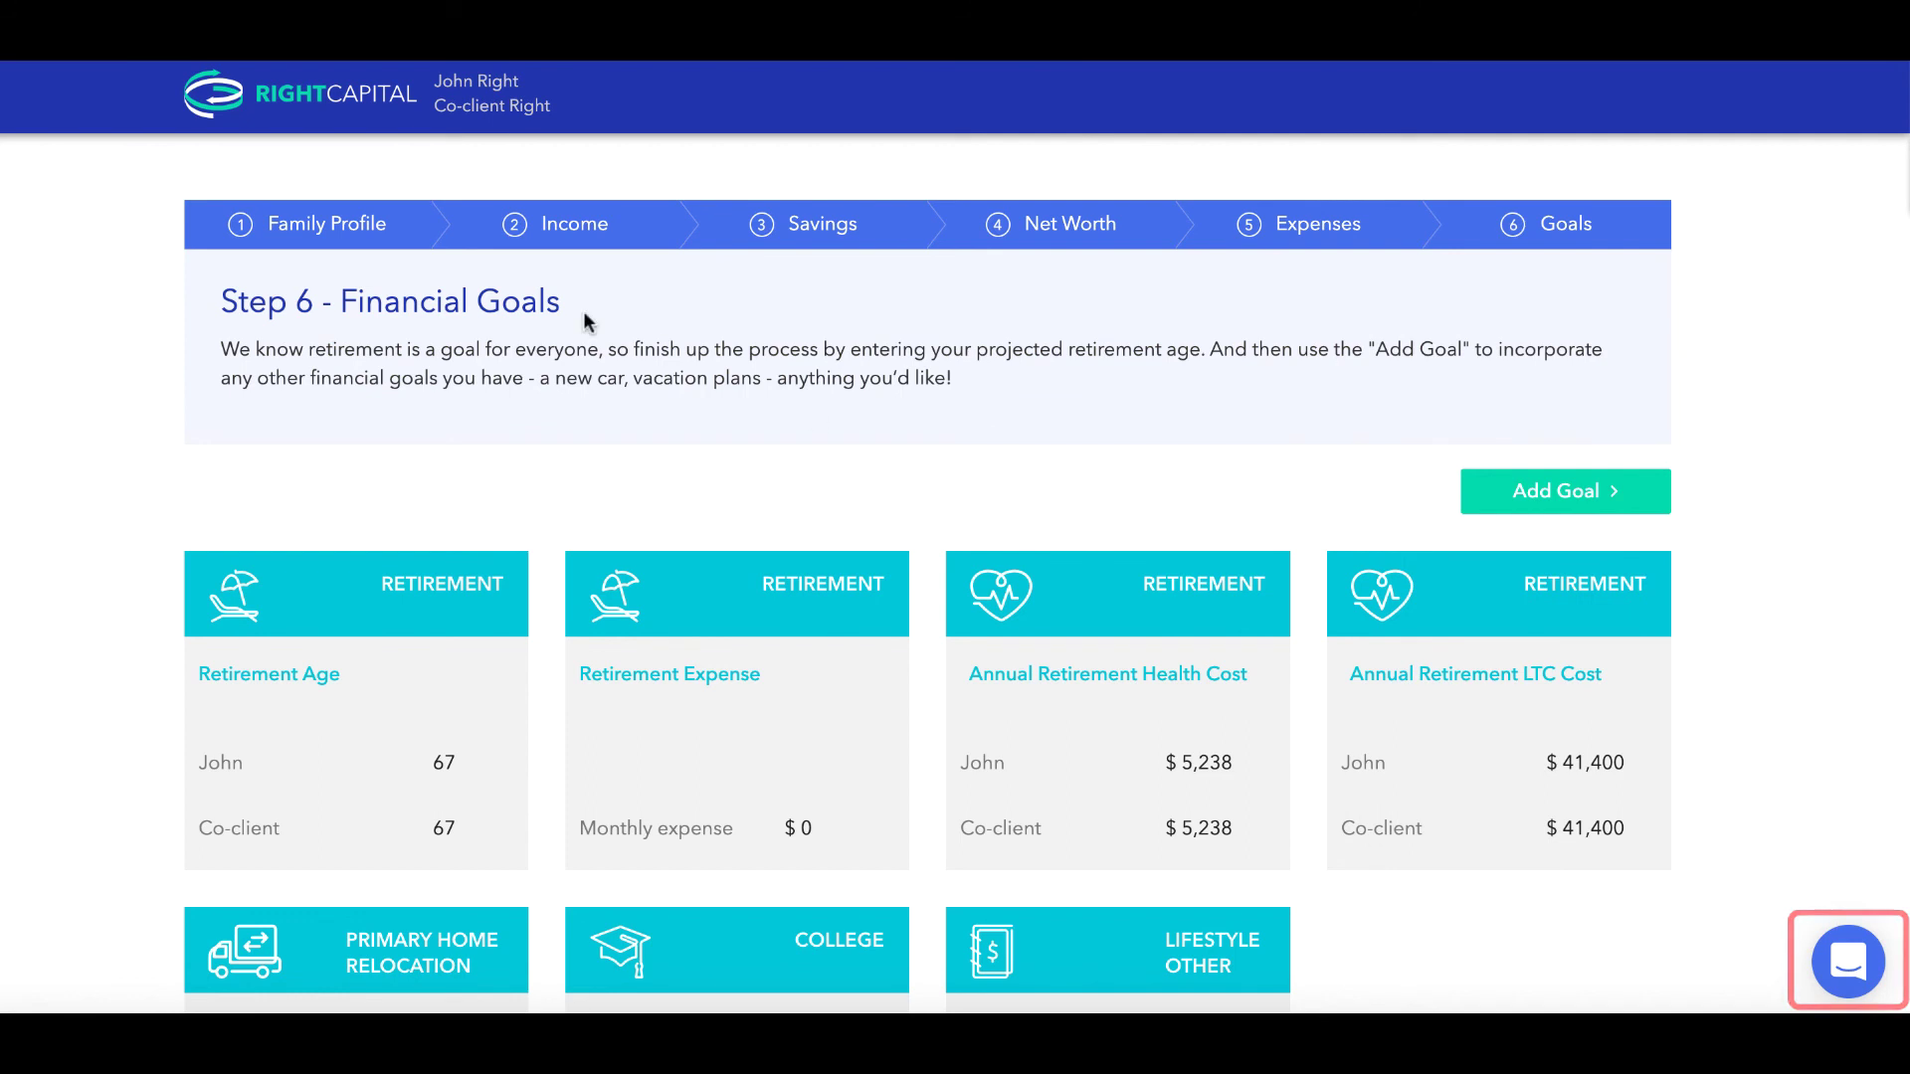
click(333, 124)
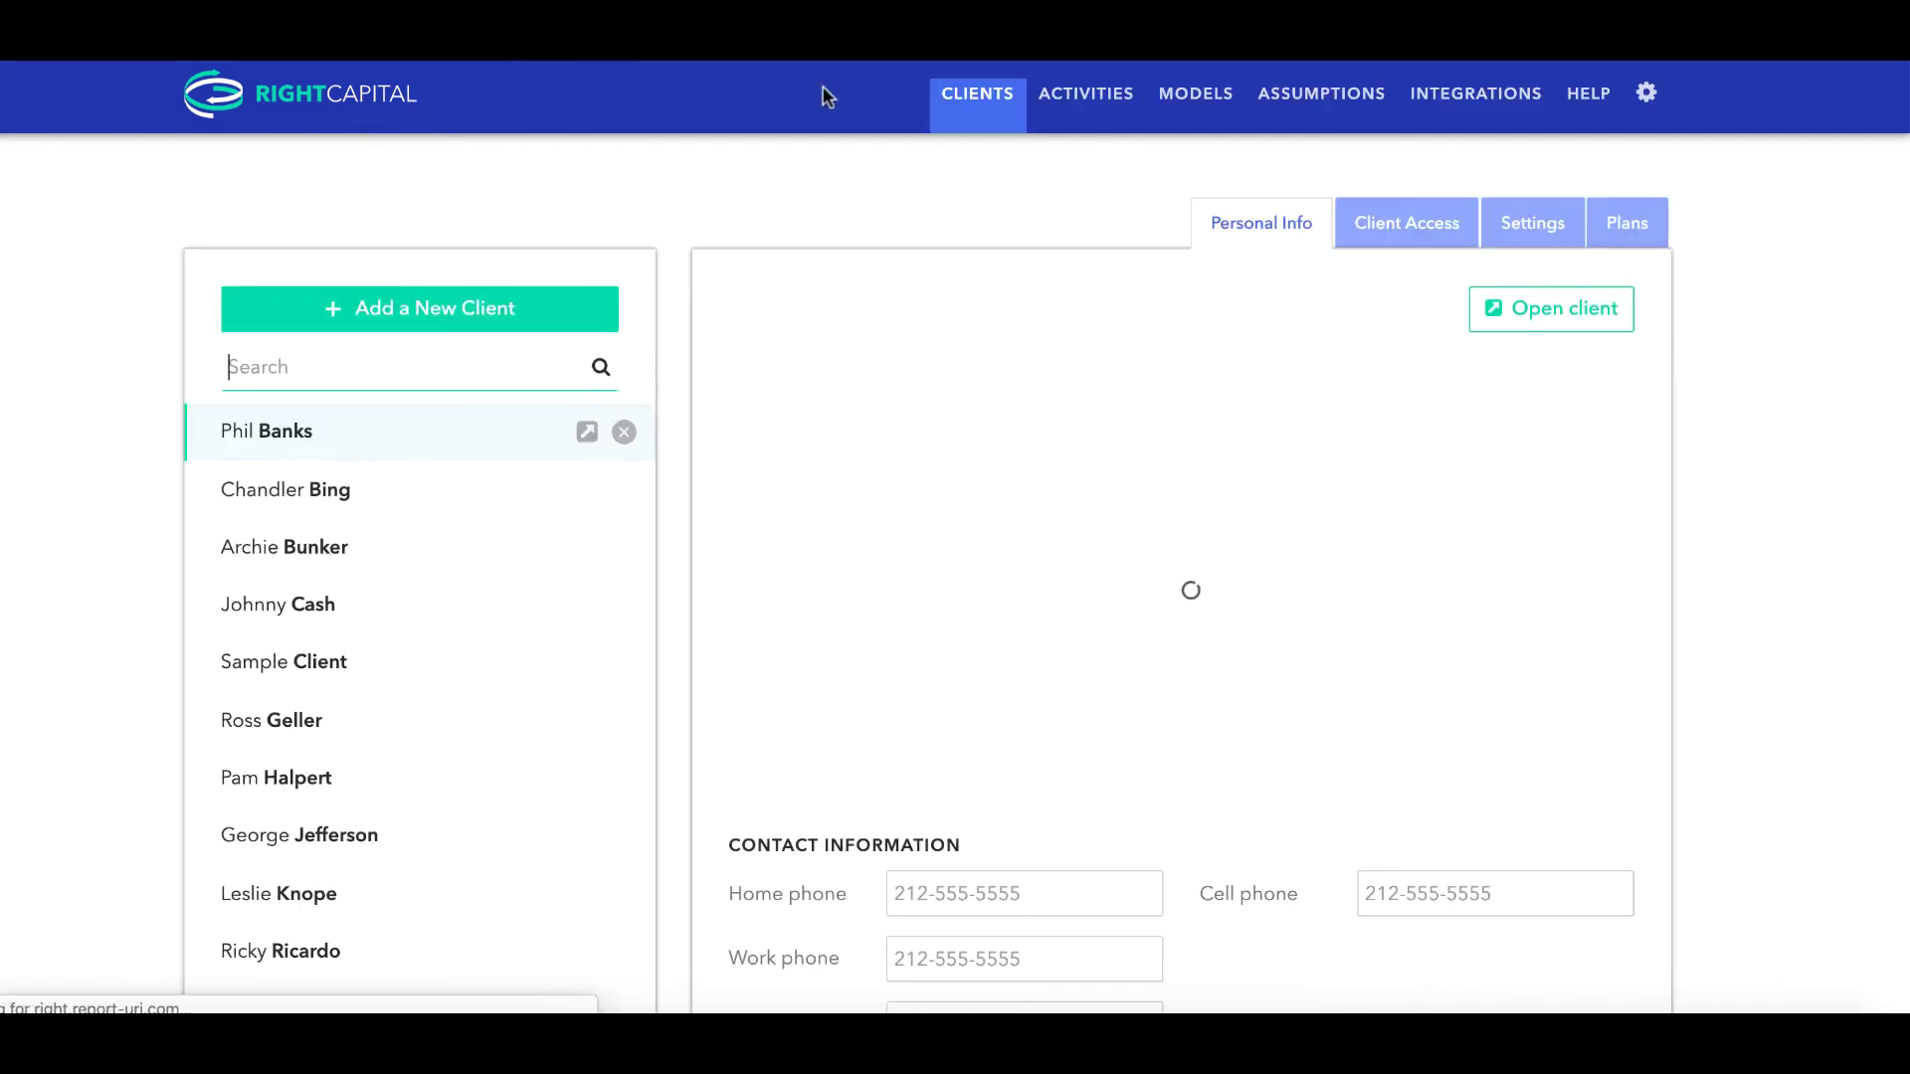